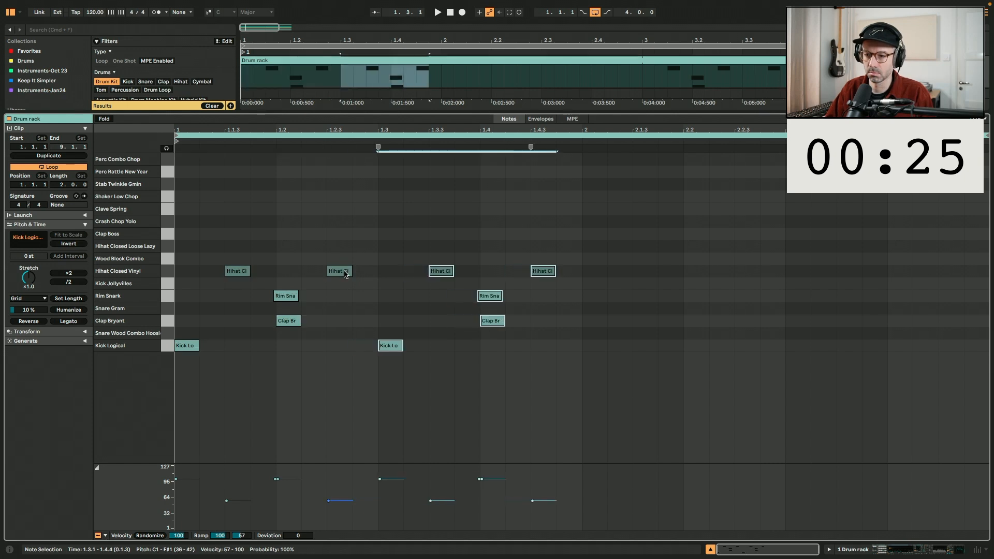
Duplicate the selected drum notes twice so the pattern fills both bars of the Drum rack clip.
key(ctrl+d)
key(ctrl+d)
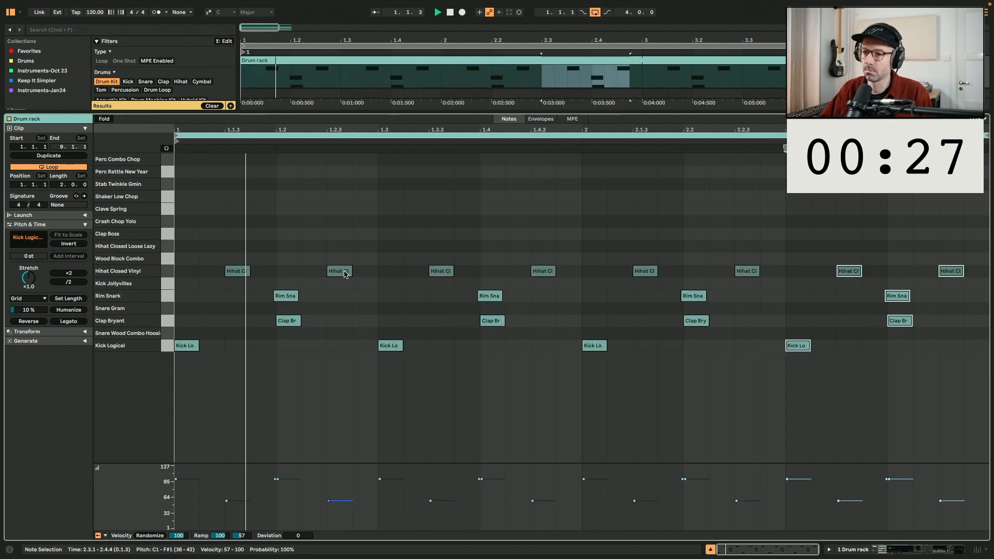
key(shift+Tab)
Stop playback and duplicate the first Drum rack track together with its clip.
click(863, 61)
key(space)
key(super+d)
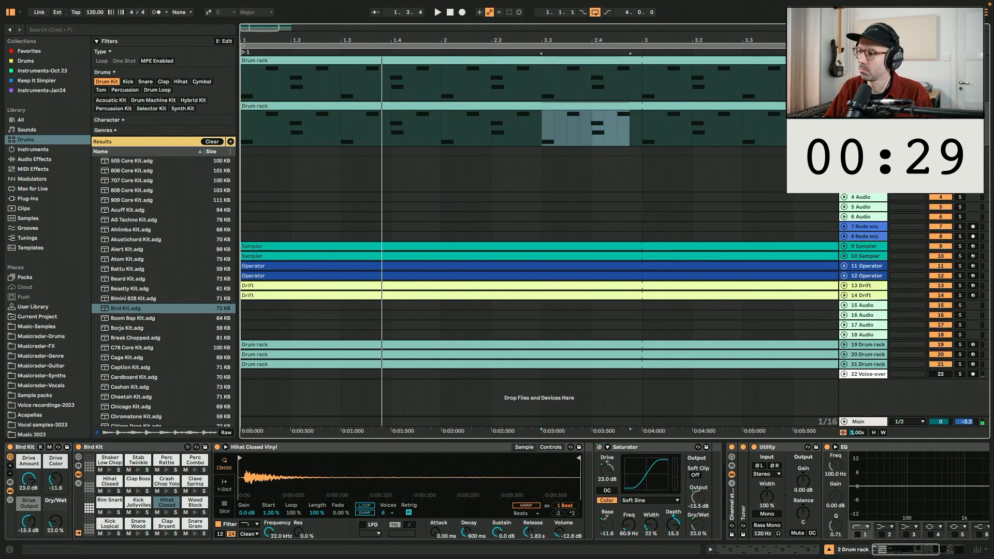
Enable Mono in the duplicated drum track's Utility, then freeze and flatten that track to audio.
click(730, 128)
click(767, 515)
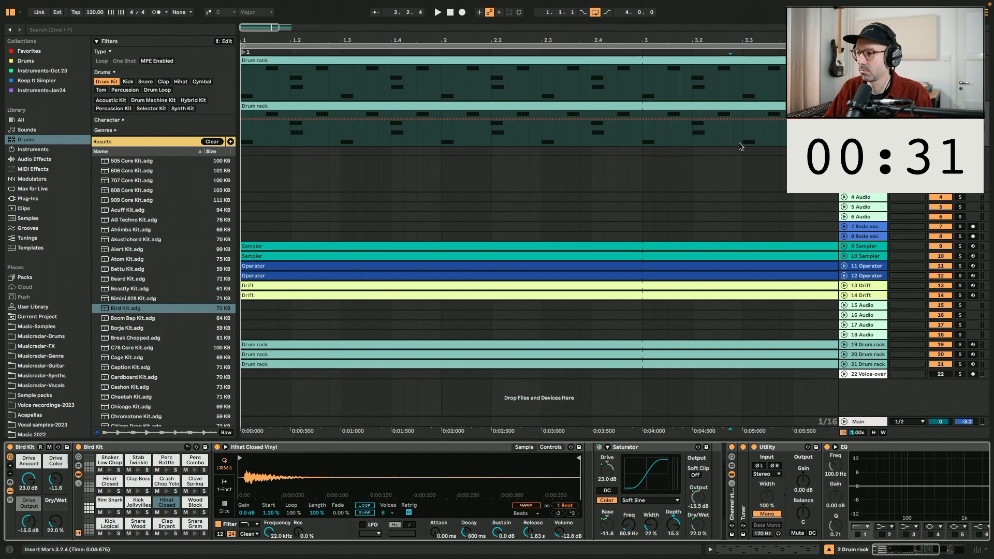
right_click(861, 107)
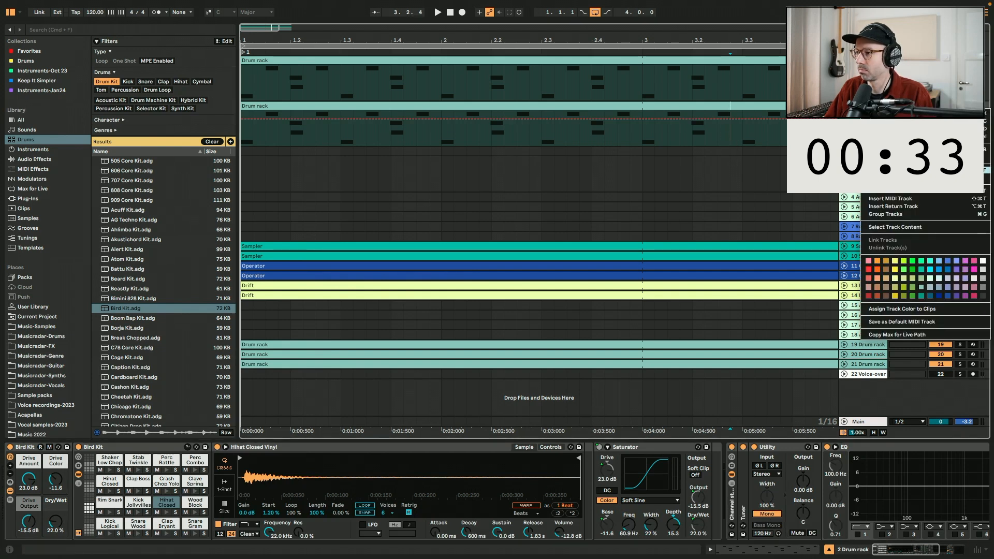
click(890, 178)
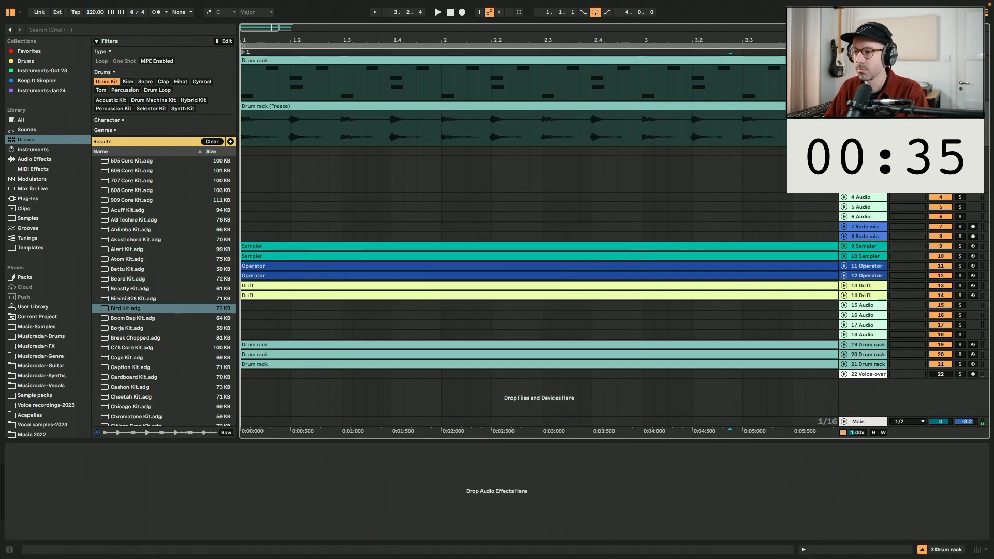
Examine the waveform of the flattened drum audio clip and check its playback in the arrangement.
double_click(787, 70)
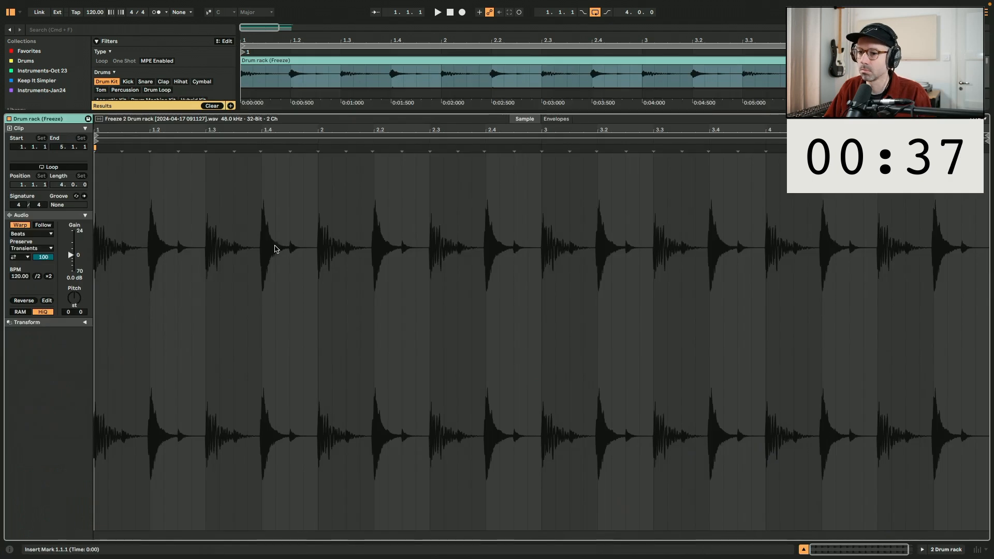
key(shift+Tab)
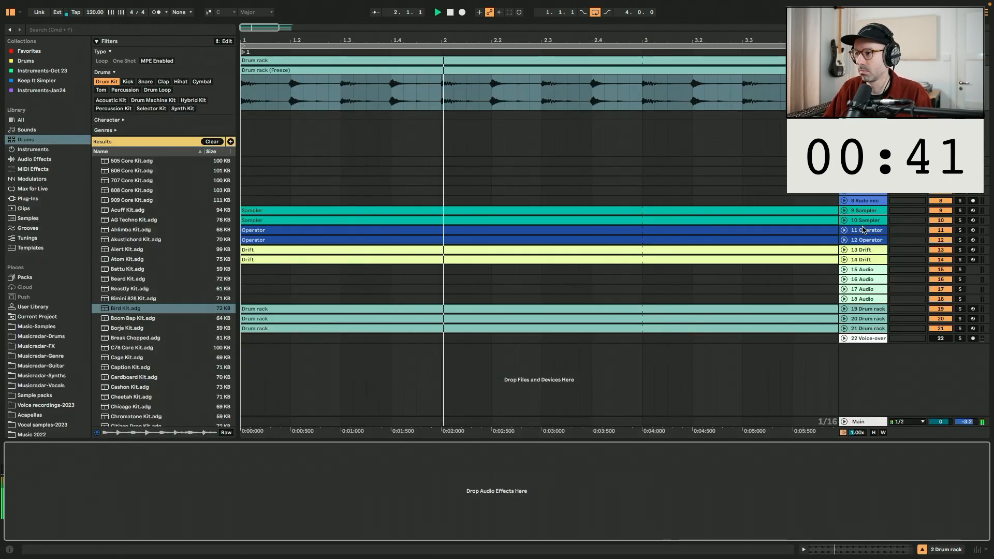
key(space)
Move the first Operator track directly below the flattened drum track, unfold it and select its clip.
drag(863, 230, 863, 112)
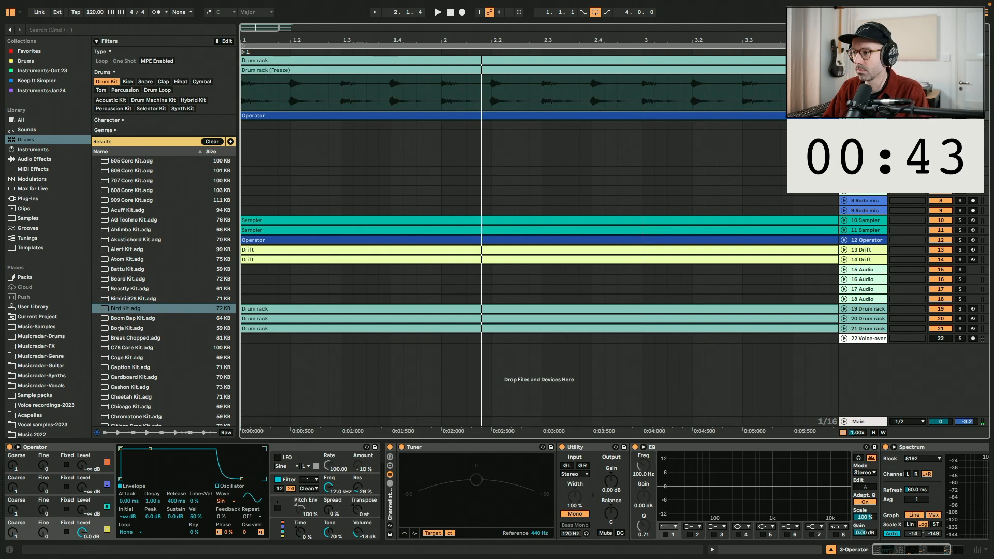
key(u)
key(u)
key(u)
click(807, 139)
click(806, 116)
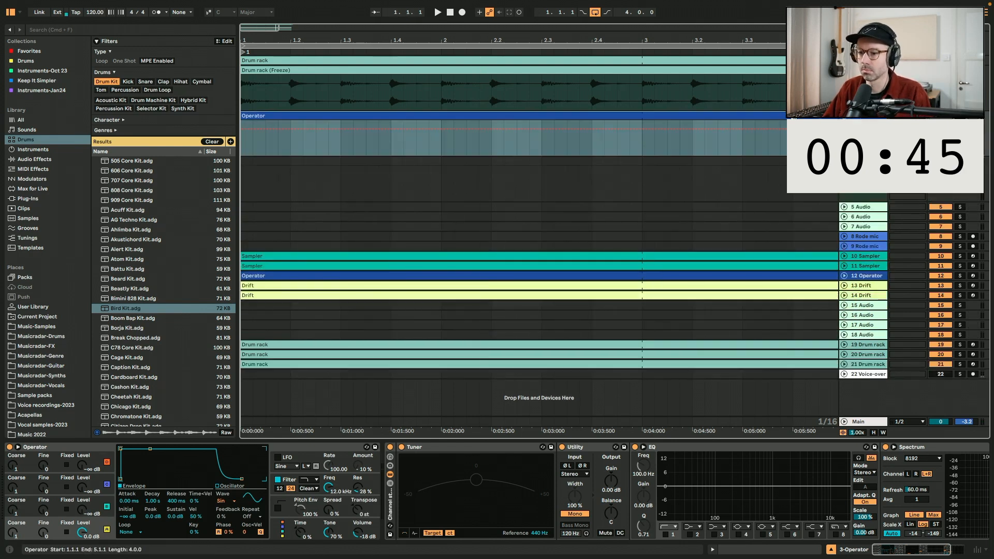
Audition Analog bass presets and replace the track's Operator instrument with the Muted Wow Bass preset.
click(367, 448)
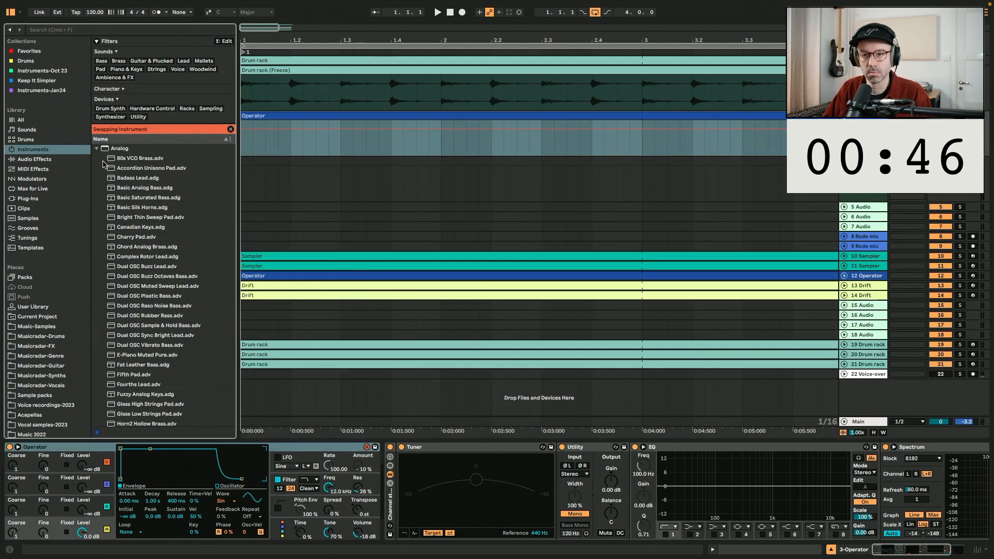
click(102, 60)
click(138, 275)
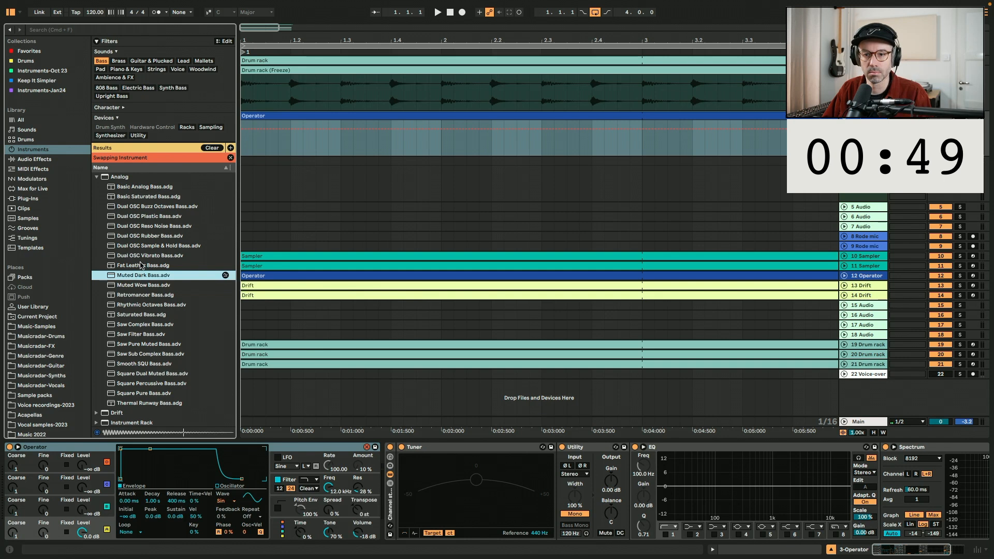
click(140, 265)
click(145, 294)
click(148, 284)
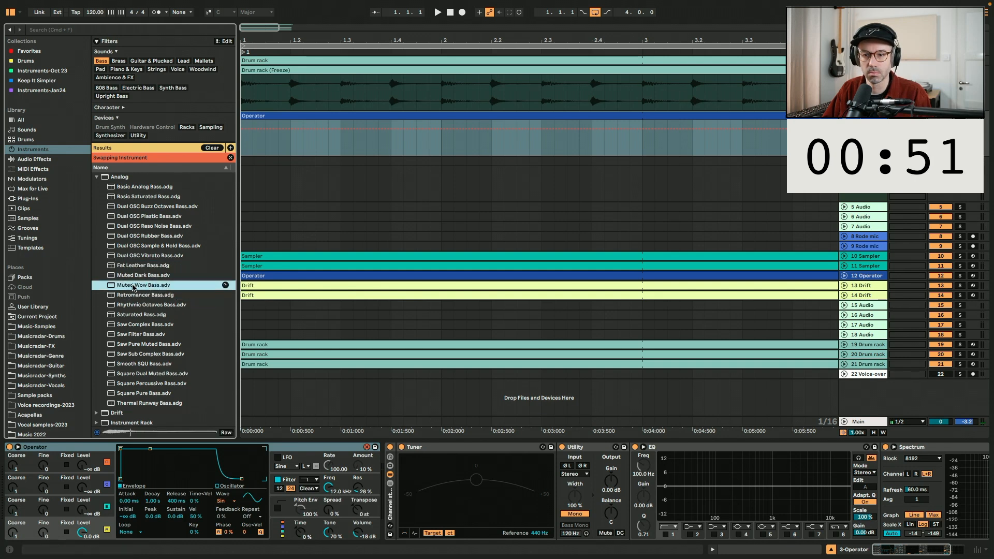
double_click(133, 286)
Open the bass track's empty clip and add an F1 note at 1.1.1.
double_click(280, 115)
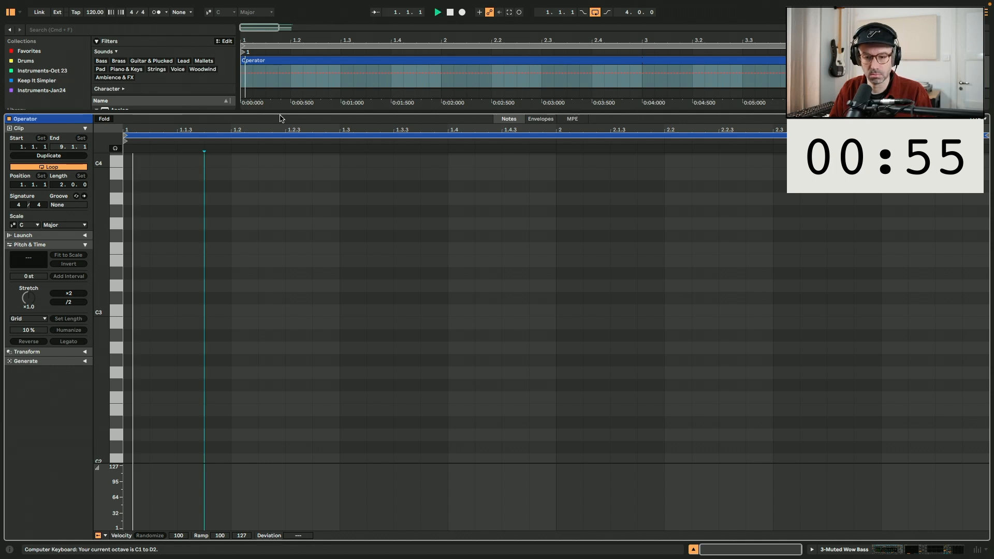
scroll(343, 311, down, 5)
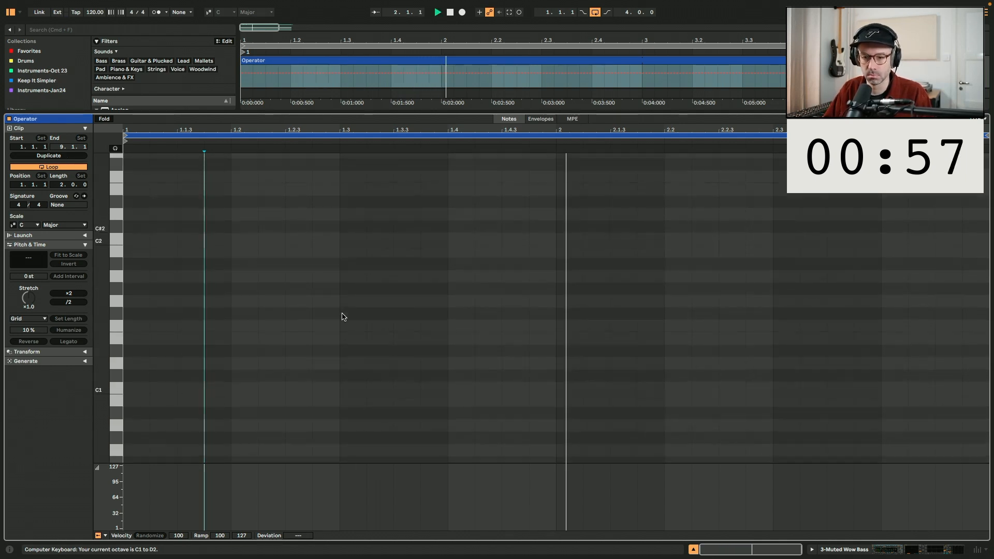
double_click(144, 318)
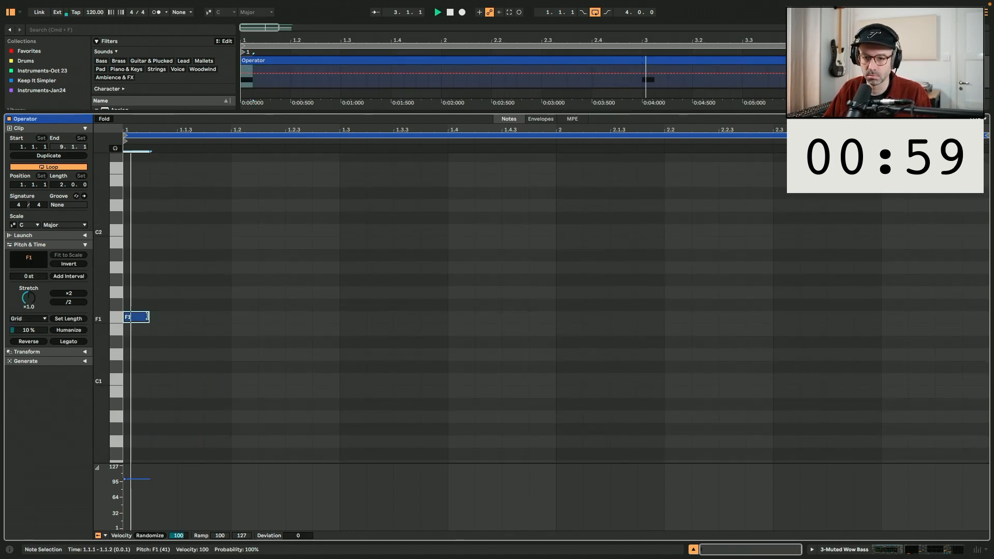
key(space)
Build the two-bar bass line with F1 on each bar, E1 at 1.3, 2.3 and 2.3.4, and G1 at 2.4.3.
drag(147, 317, 804, 340)
key(super+a)
click(880, 342)
drag(877, 331, 949, 303)
drag(798, 330, 825, 332)
Lower the velocity of the short E1 note at 2.3.4 to 74 and slightly lengthen it and the final G1.
drag(856, 479, 856, 493)
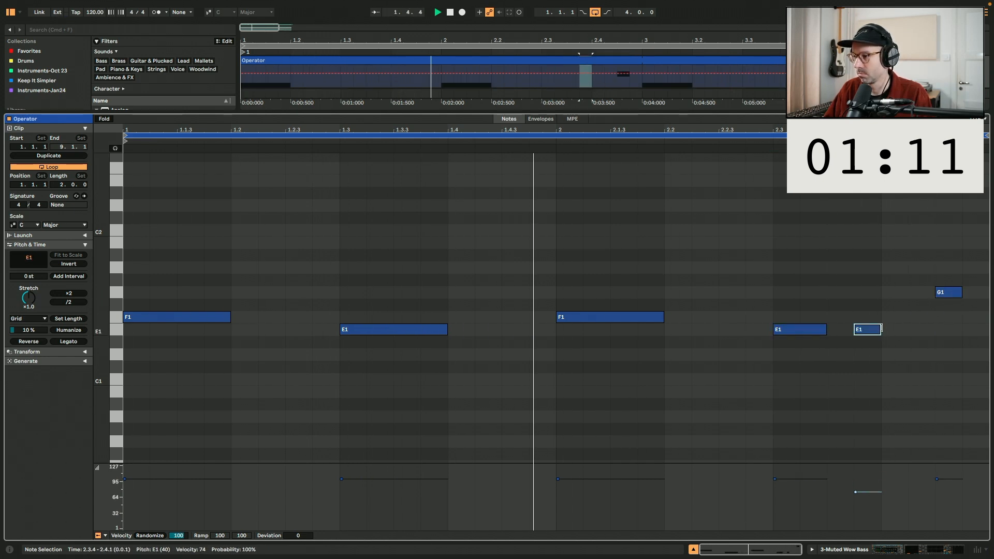
drag(880, 330, 889, 330)
drag(963, 293, 970, 293)
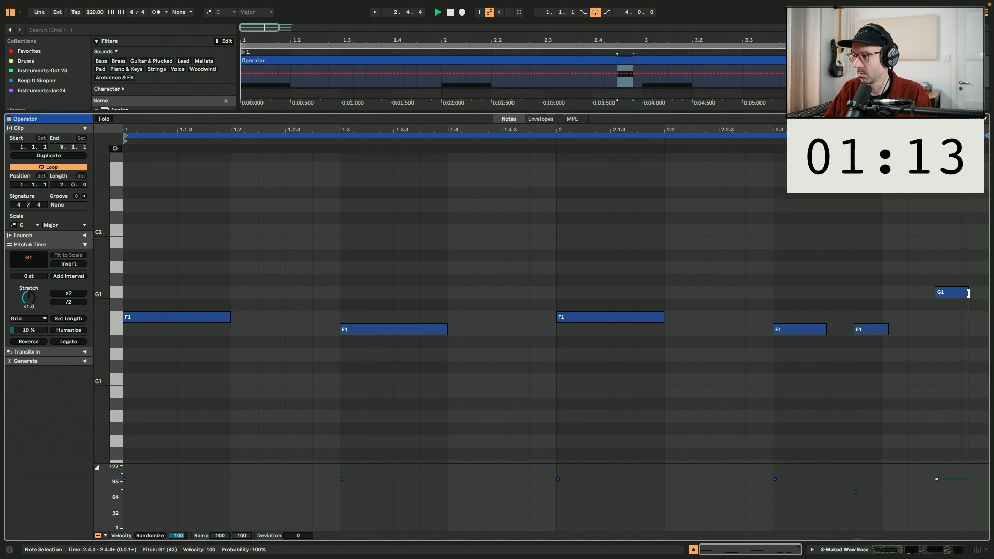
key(shift+Tab)
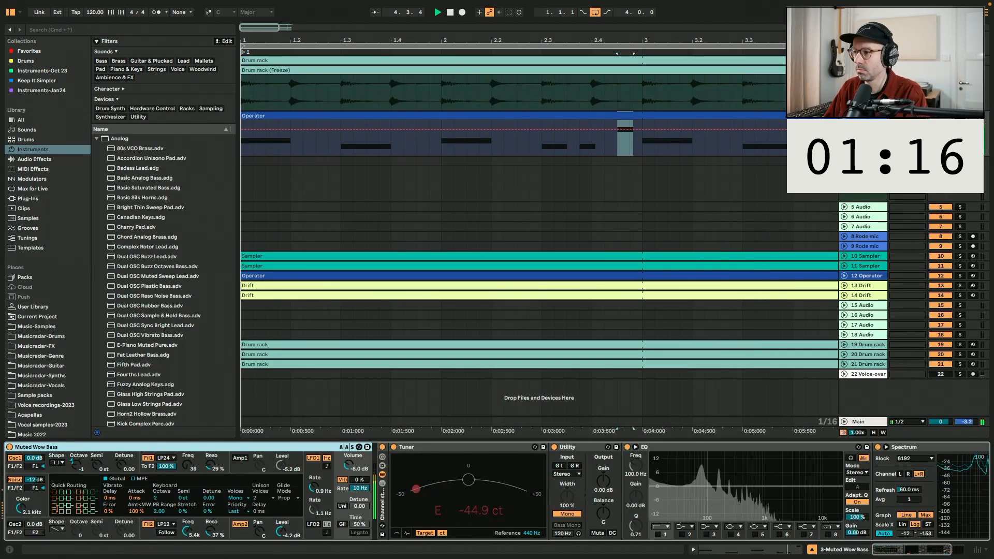
Move the first Drift track directly below the bass track and enable the low-cut band 1 in its EQ.
click(862, 285)
drag(863, 285, 863, 157)
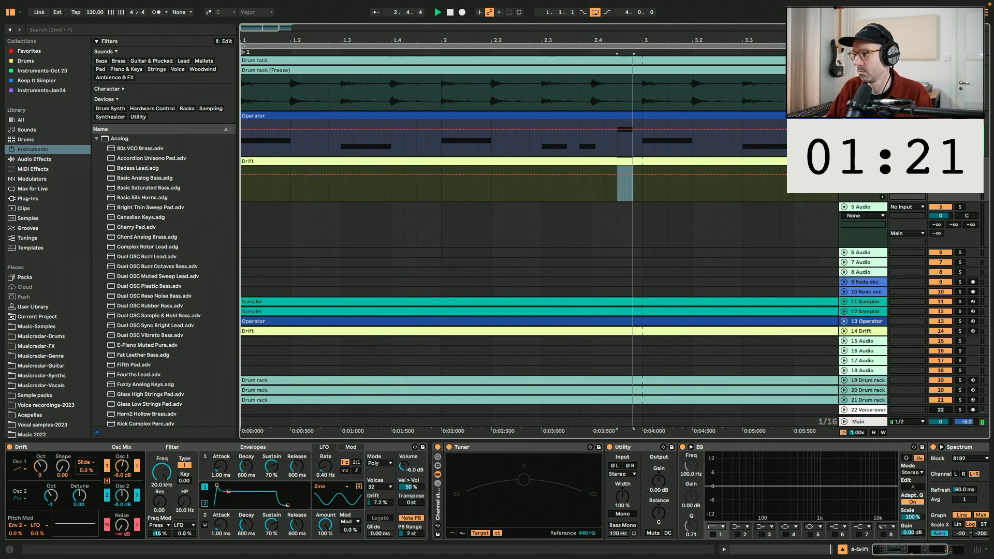
click(713, 534)
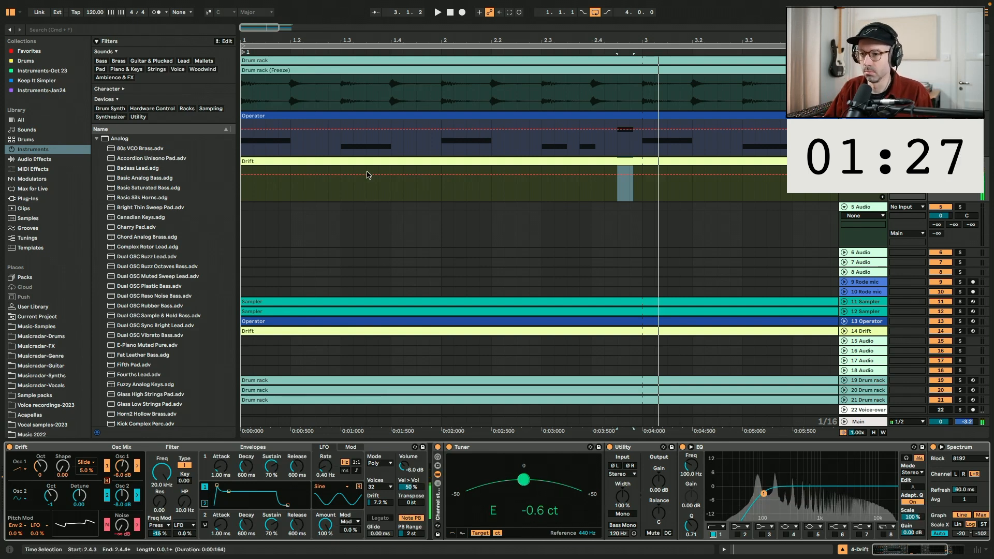
Set Drift's envelope 1 sustain to 0% and attack to 12.2 ms, and raise the noise level to -18 dB.
drag(272, 468, 272, 512)
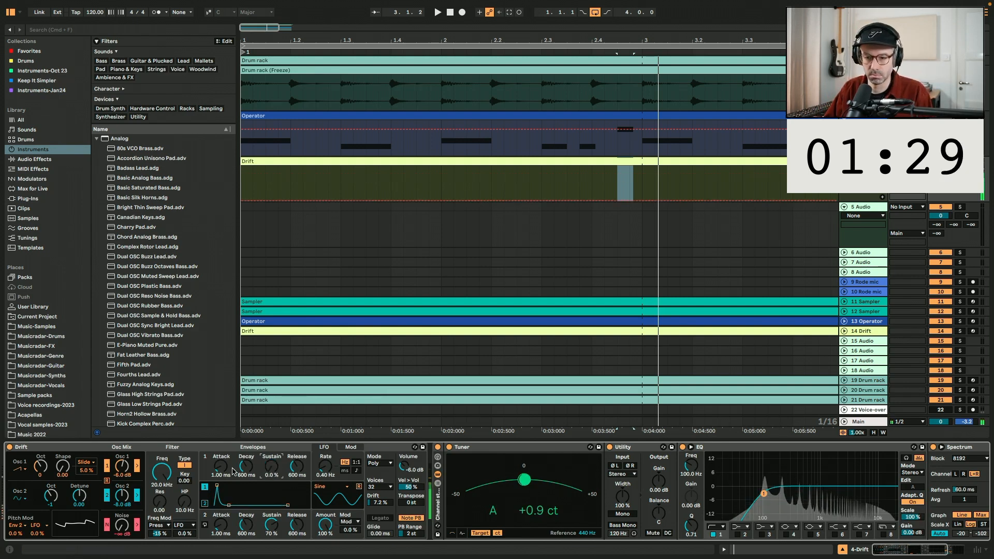
drag(223, 473, 223, 460)
drag(123, 525, 123, 515)
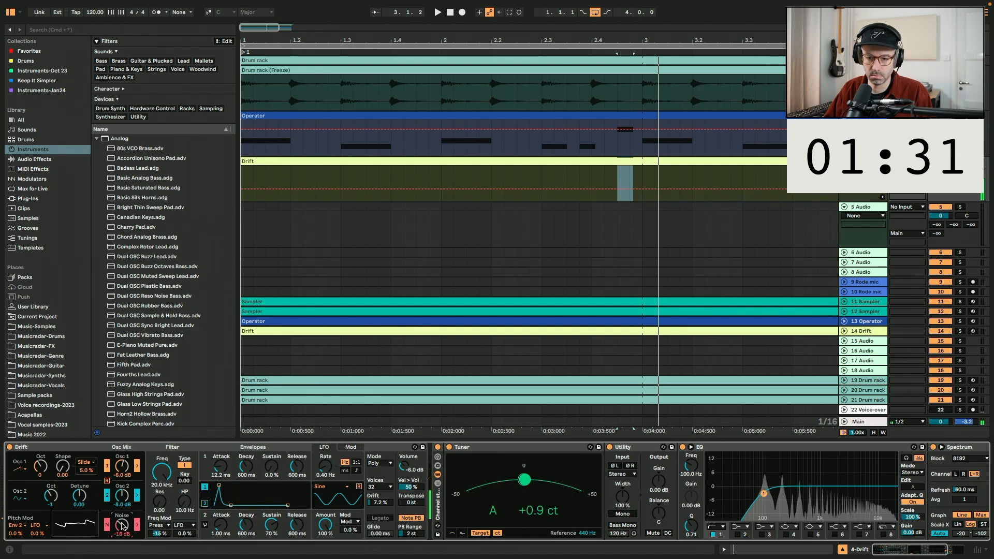
Change Drift's Osc 1 waveform, raise its shape to about 0.26, and lengthen the envelope 1 attack to 54.1 ms.
click(26, 470)
click(22, 492)
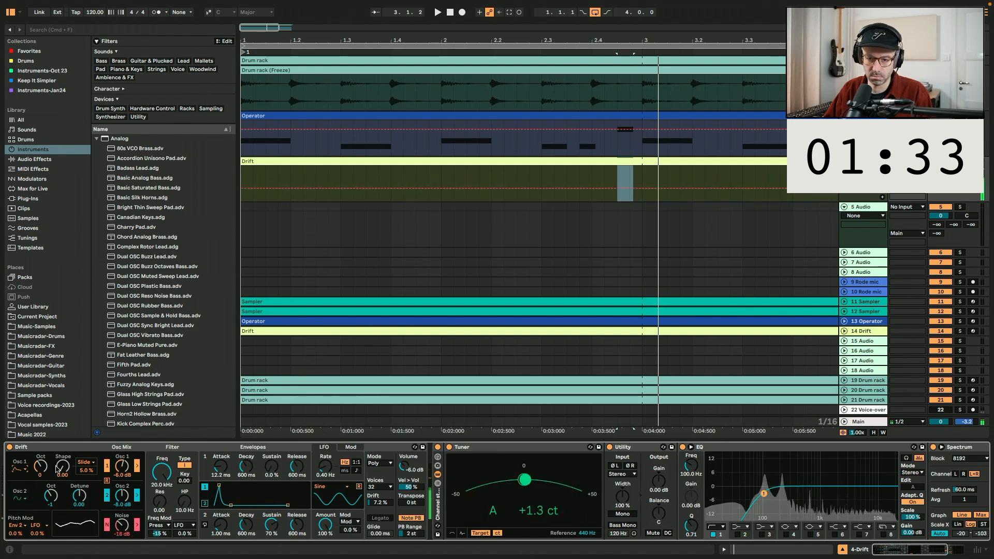
drag(64, 469, 65, 458)
drag(220, 468, 221, 464)
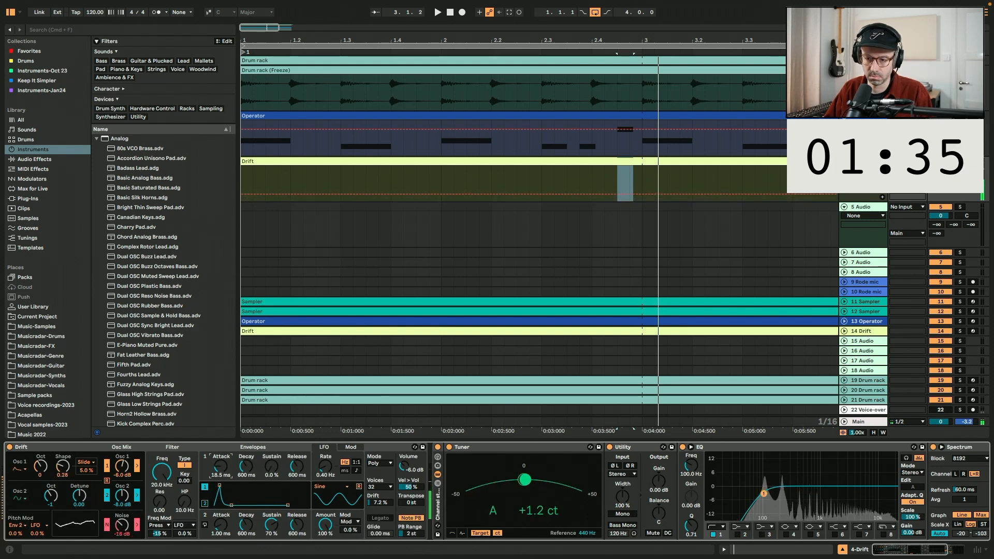
Open the Drift clip during playback and place a G2 note at 1.2.3.
click(369, 160)
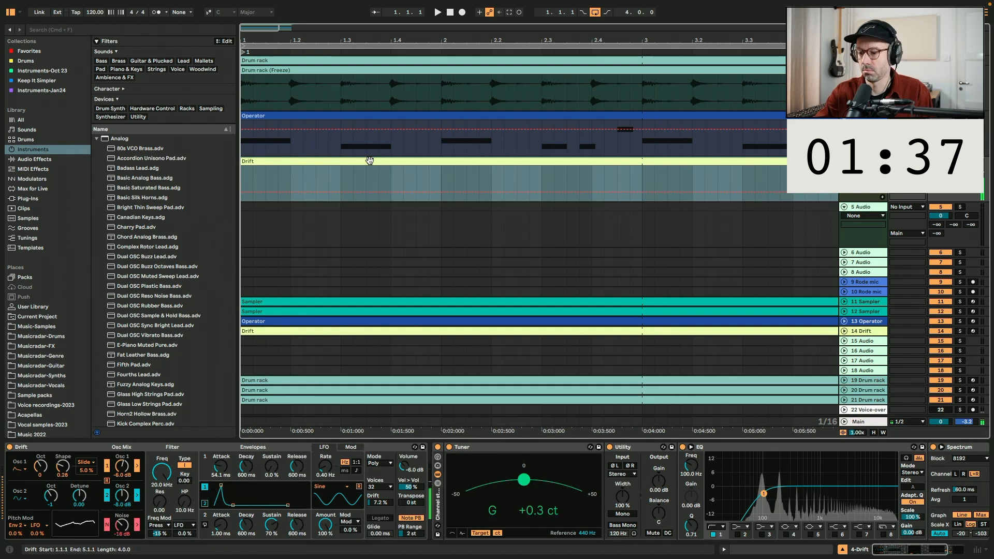
double_click(369, 160)
key(space)
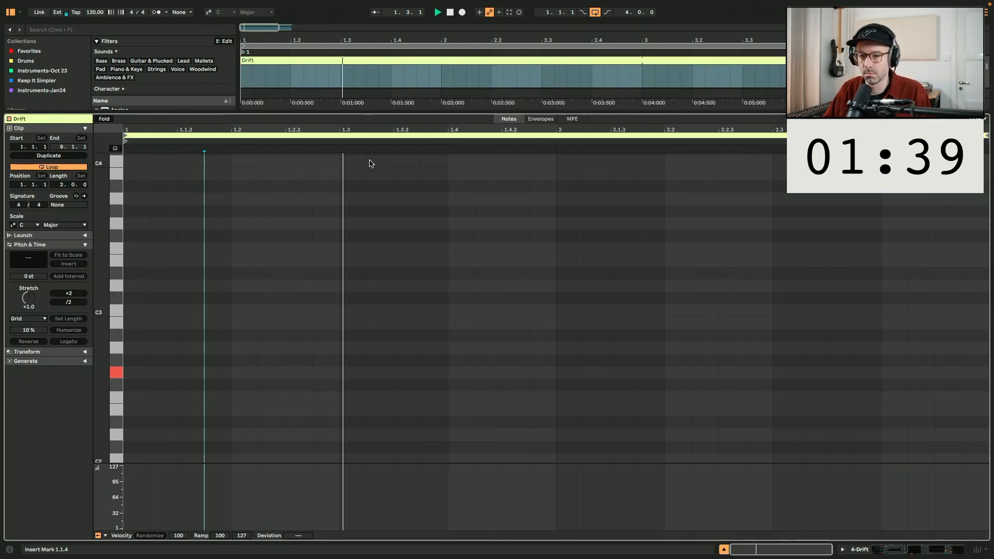
double_click(247, 372)
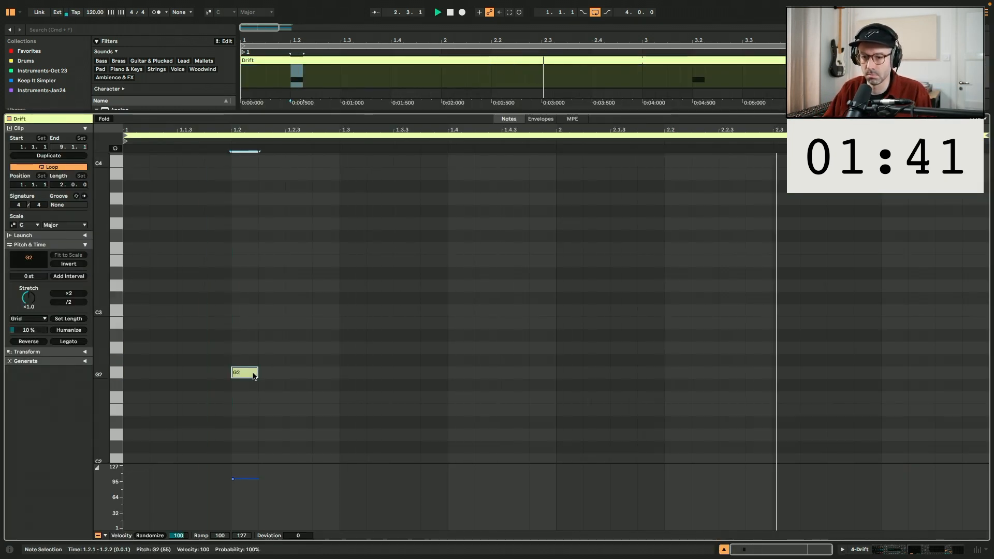
drag(251, 372, 301, 371)
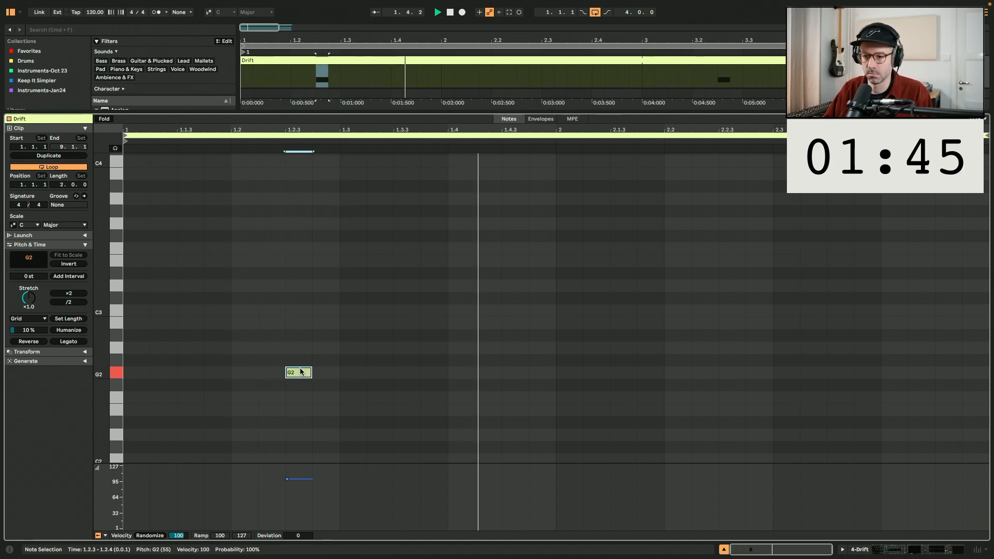
Add a B2 note at 1.4.3 and duplicate the first bar's notes into the second bar.
double_click(515, 348)
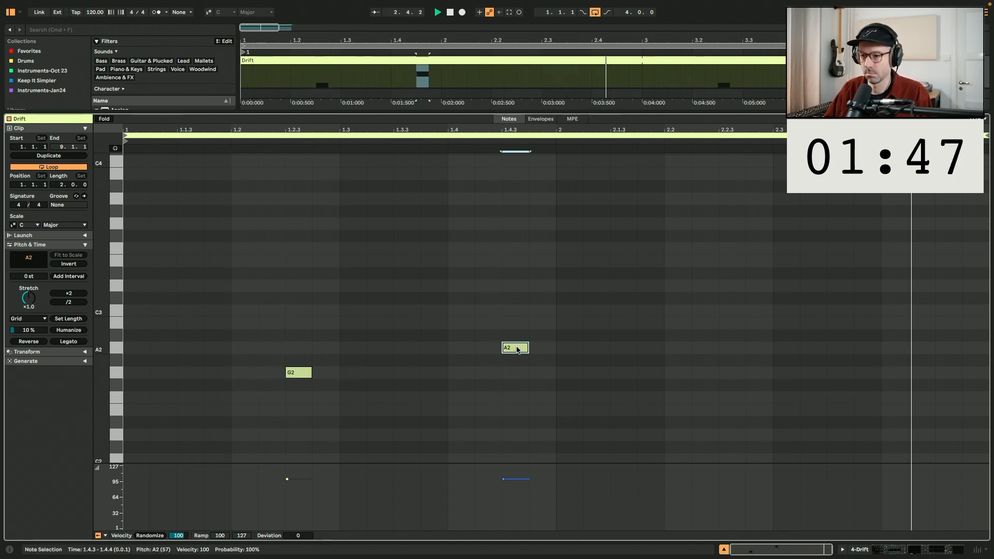
drag(514, 348, 515, 323)
key(super+a)
key(super+d)
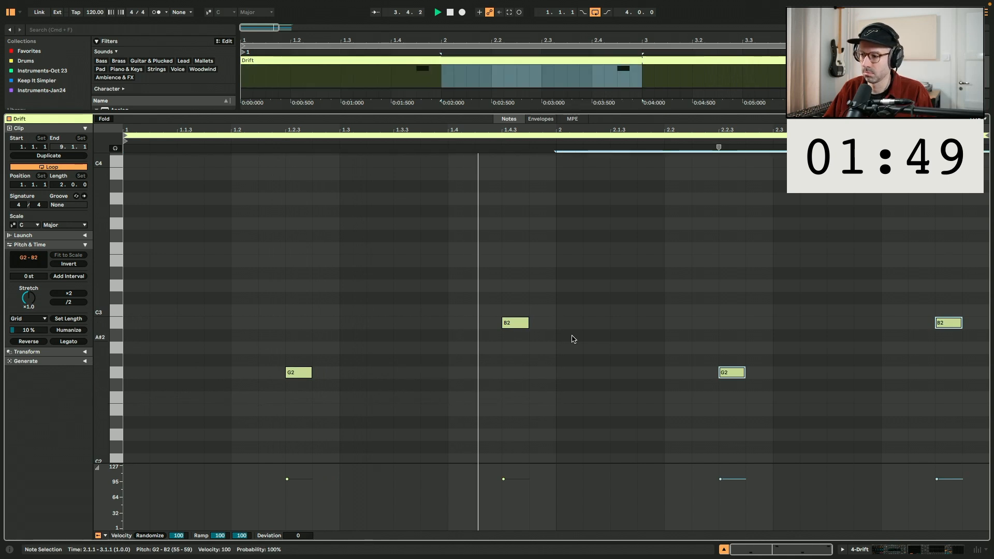
Lower the last Drift note to A2 and add a three-note chord at 2.3.3.
click(948, 323)
drag(948, 322, 872, 286)
drag(871, 286, 843, 313)
key(Up)
key(shift+Tab)
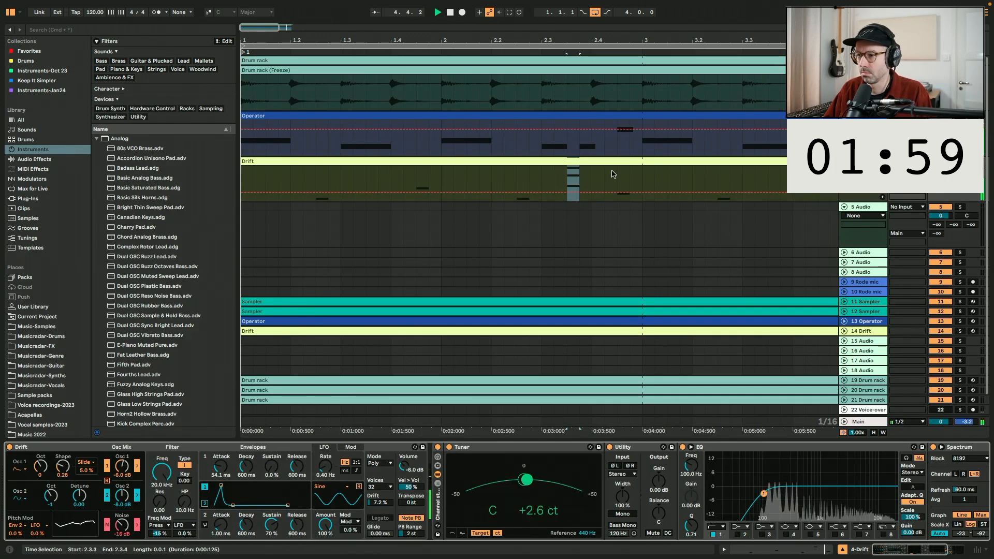
Move the three-note Drift chord earlier to beat 2.3.
key(shift+Tab)
drag(843, 310, 789, 311)
key(shift+Tab)
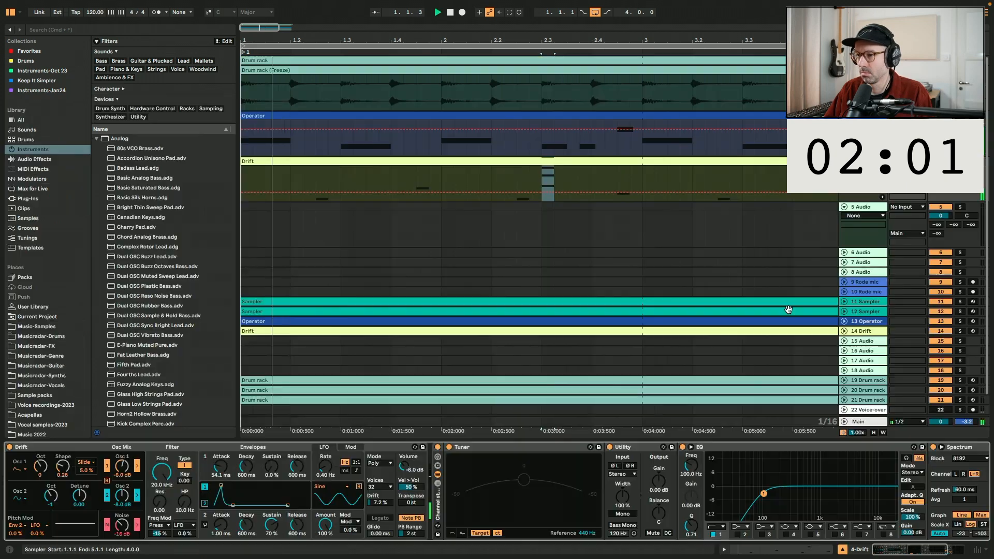
Review the bass clip's notes and move the lowest note of the Drift chord at 2.3 up to B3.
double_click(534, 115)
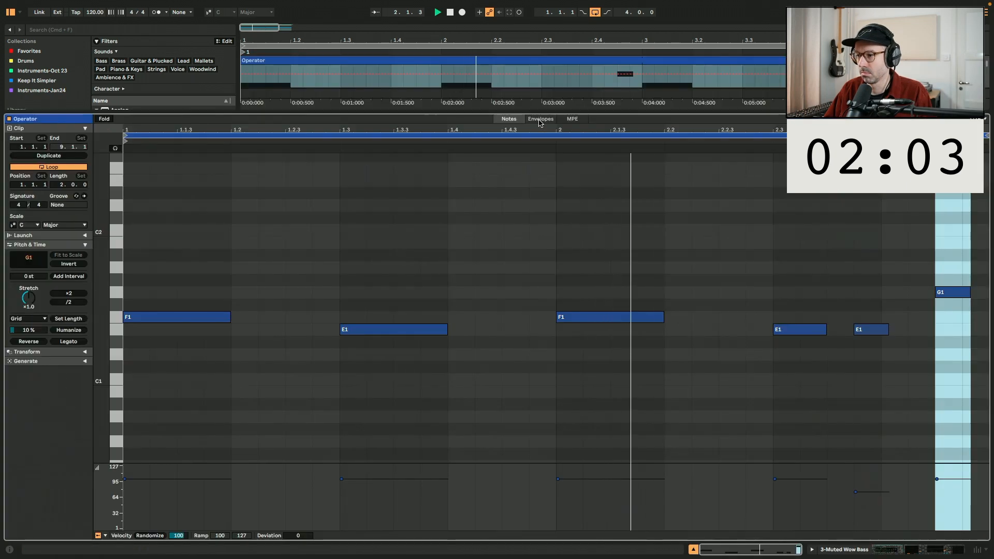
key(shift+Tab)
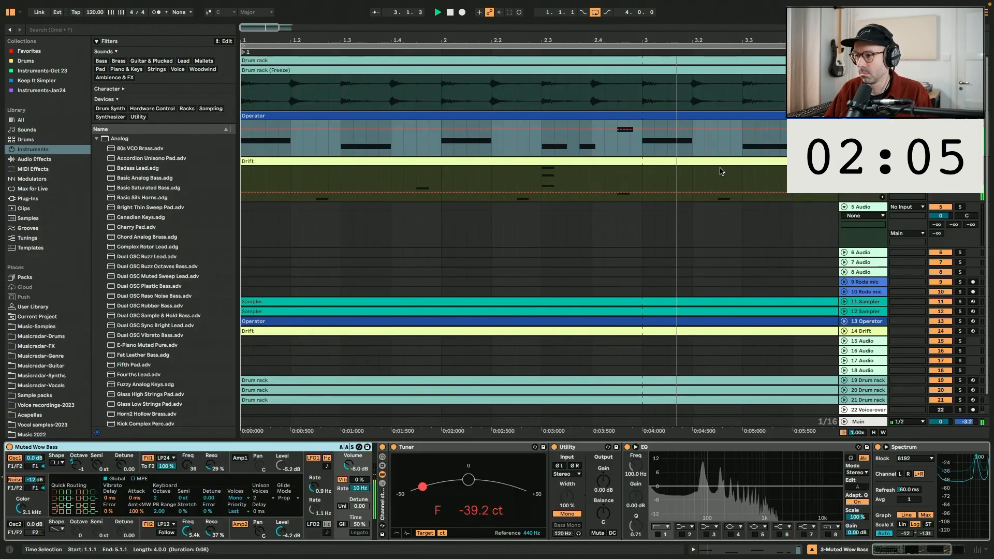
double_click(721, 172)
drag(788, 305, 788, 175)
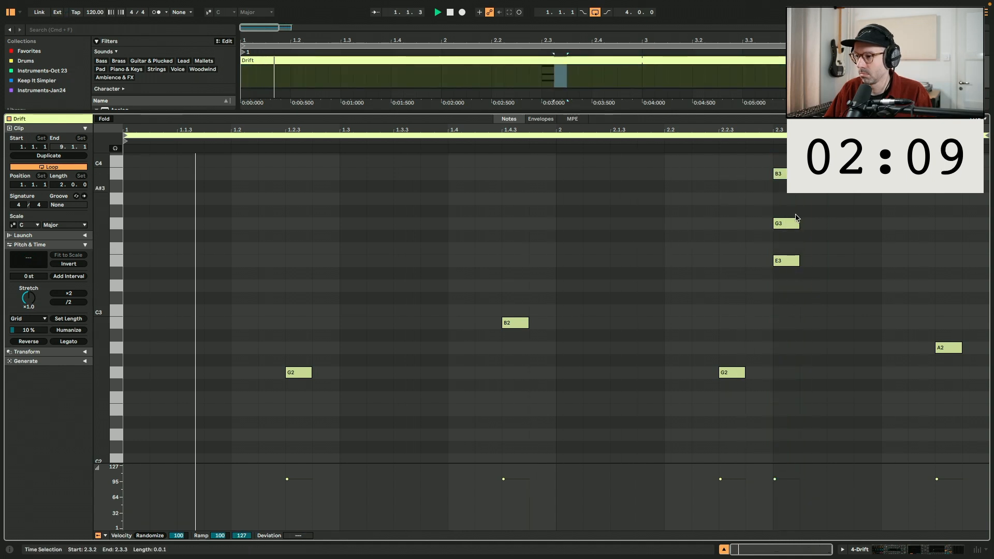
Return to the arrangement and move the empty audio track 5 directly below the drum track.
key(shift+Tab)
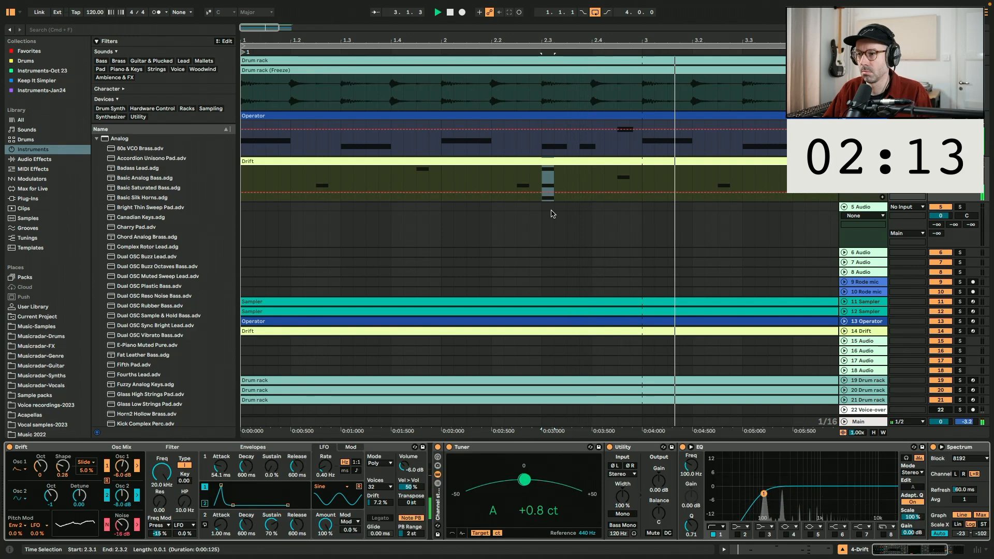
drag(266, 31, 266, 18)
drag(854, 206, 857, 115)
Audition percussion and cymbal samples and place Crash Build.wav at 1.1.1 on the empty audio track below the drums.
click(26, 139)
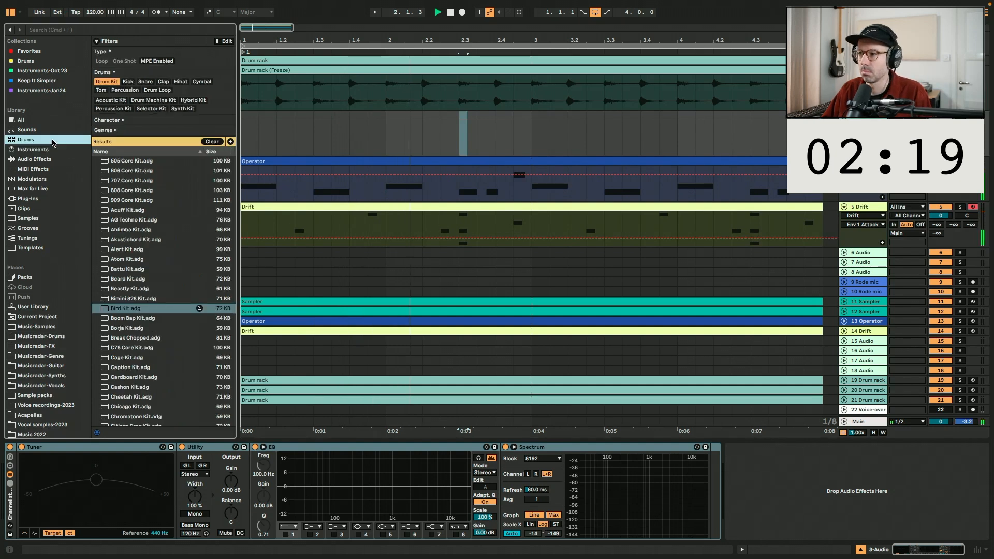
click(126, 90)
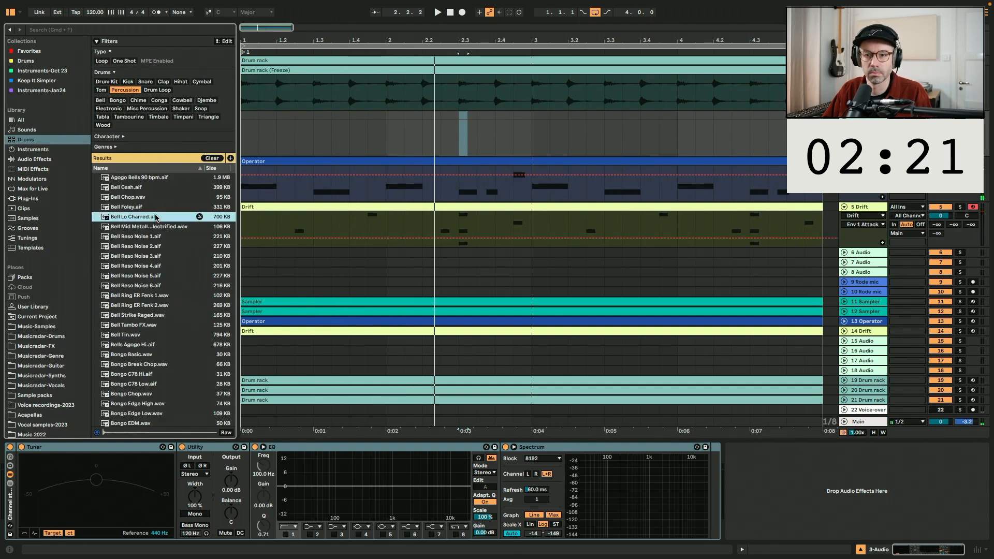
click(156, 266)
click(202, 81)
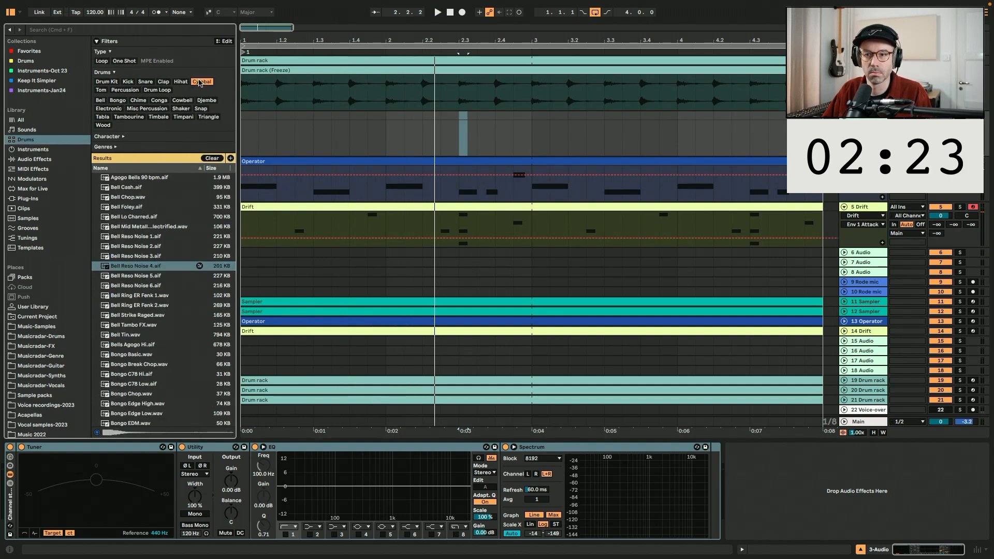
click(169, 221)
click(159, 261)
scroll(158, 265, down, 4)
click(158, 261)
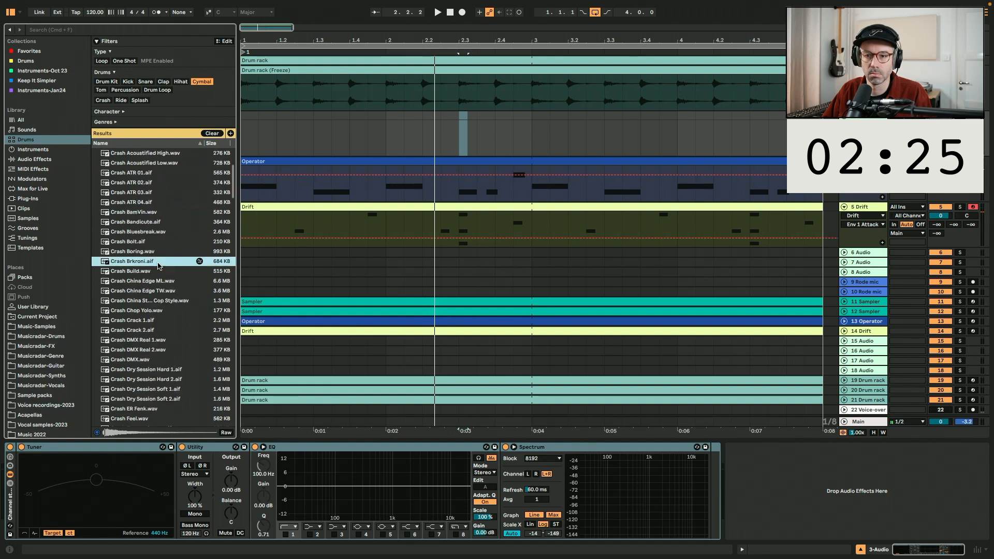
click(157, 273)
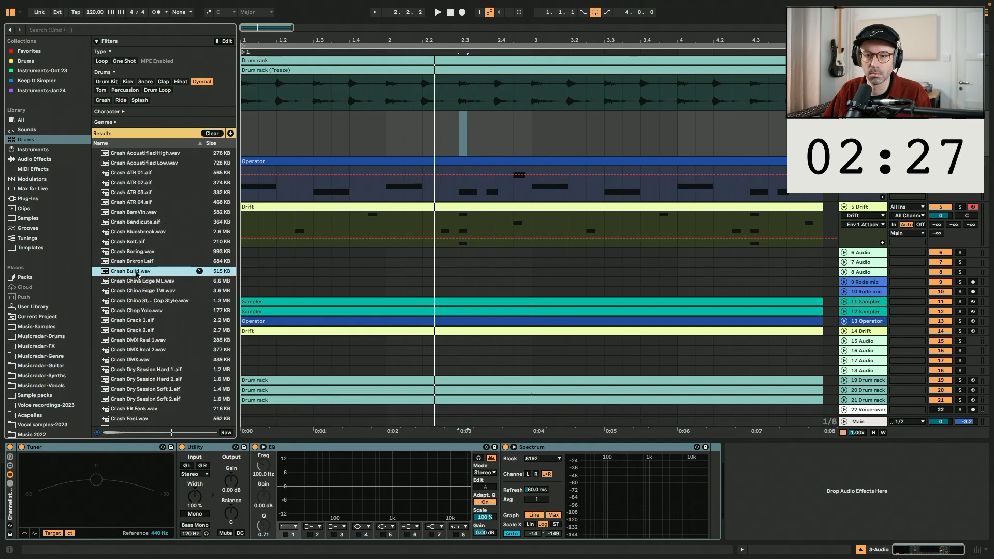
drag(243, 132, 243, 132)
Play the crash, enable the low-cut band on its track's EQ and set the frequency to 166 Hz.
key(space)
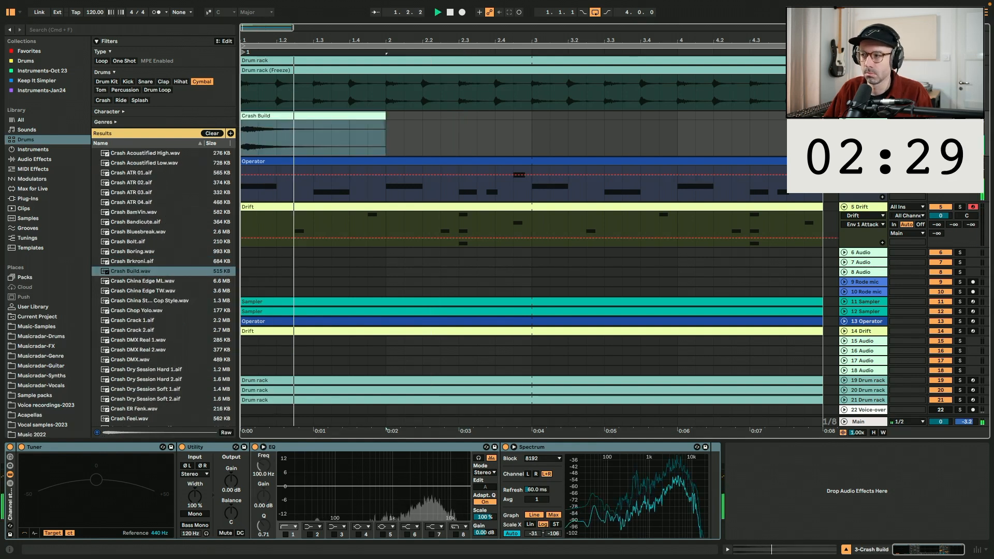
click(285, 534)
drag(266, 460, 266, 452)
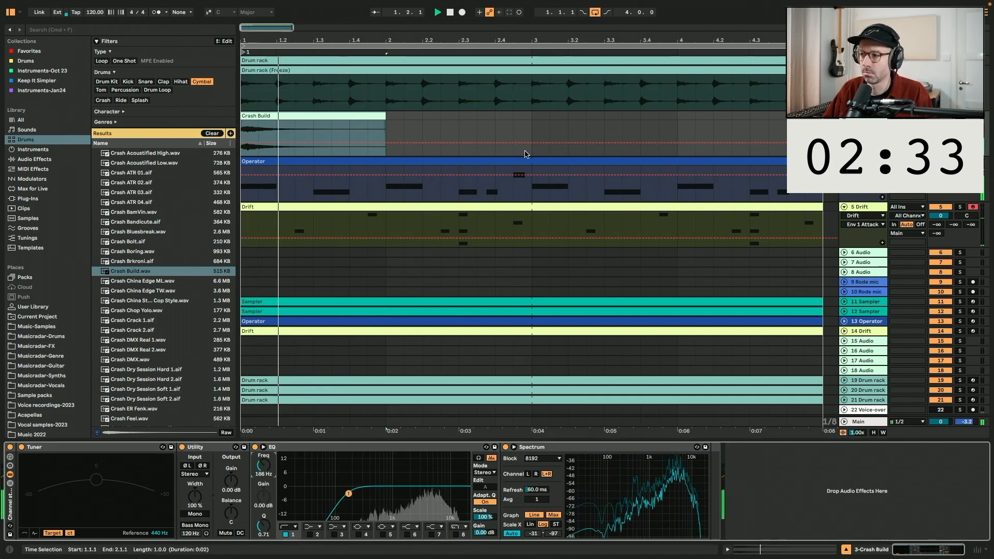
drag(726, 93, 732, 77)
drag(829, 92, 808, 92)
click(779, 87)
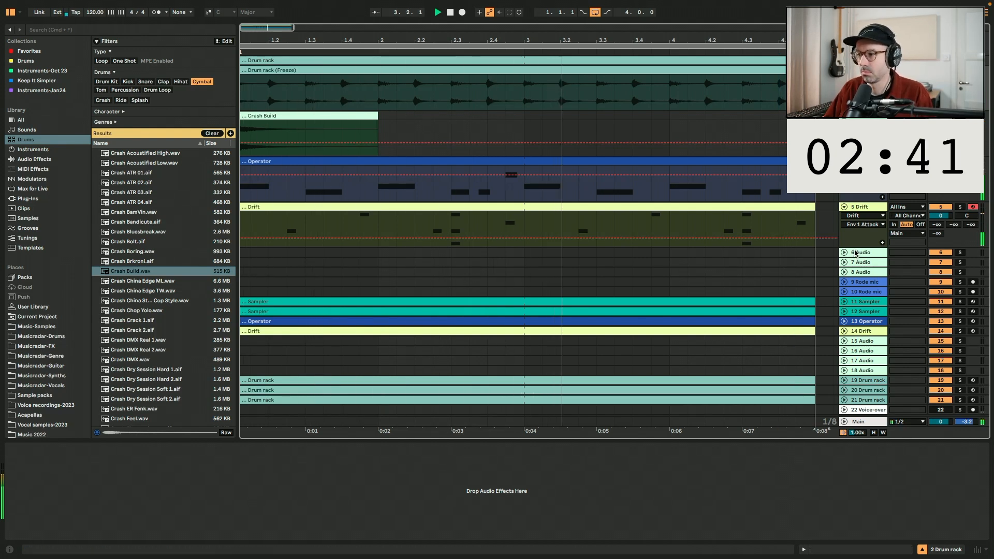
Insert an audio track below the crash track and place the clap sample Clap Knock.aif at 1.4.1 on it.
key(super+t)
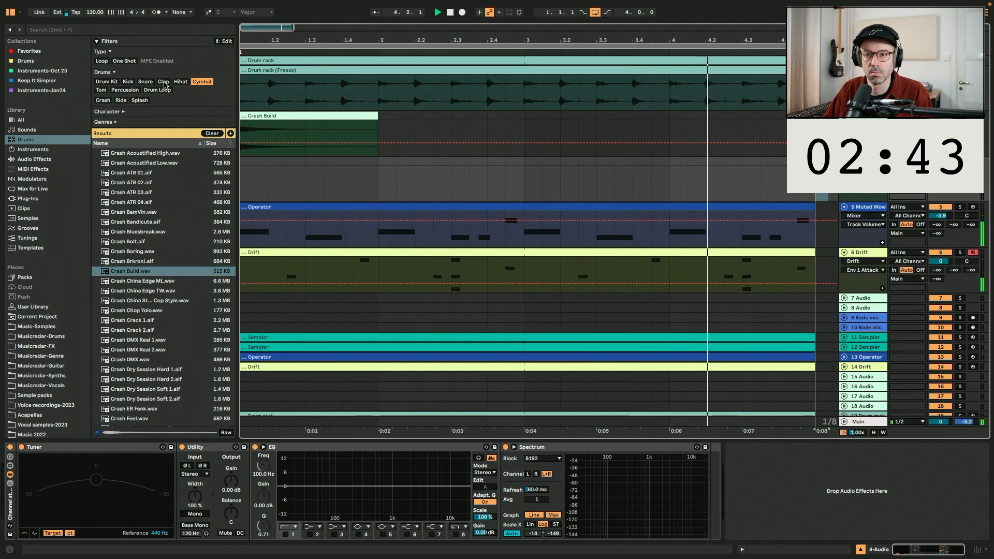
key(space)
click(164, 82)
click(151, 221)
click(153, 261)
scroll(154, 261, down, 8)
click(157, 258)
click(165, 288)
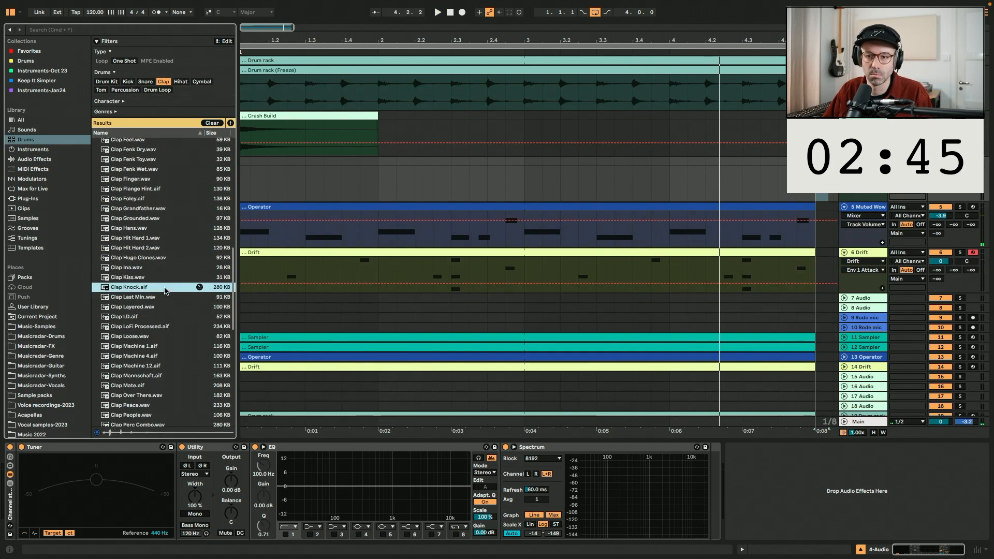
drag(157, 283, 358, 172)
Trim the Clap Knock clip to one beat, ending at 2.1.1, and play from 1.3.1.
right_click(374, 172)
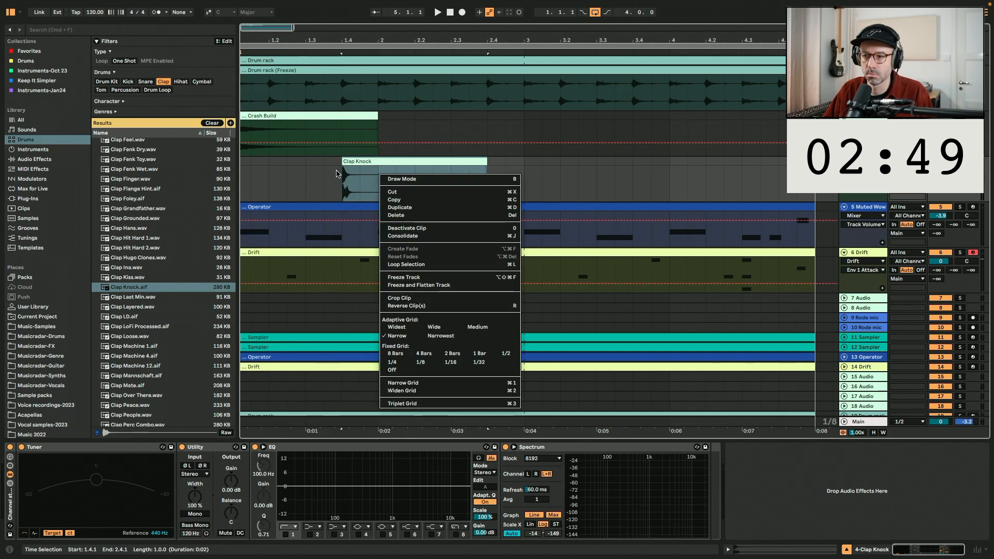
click(382, 172)
click(309, 164)
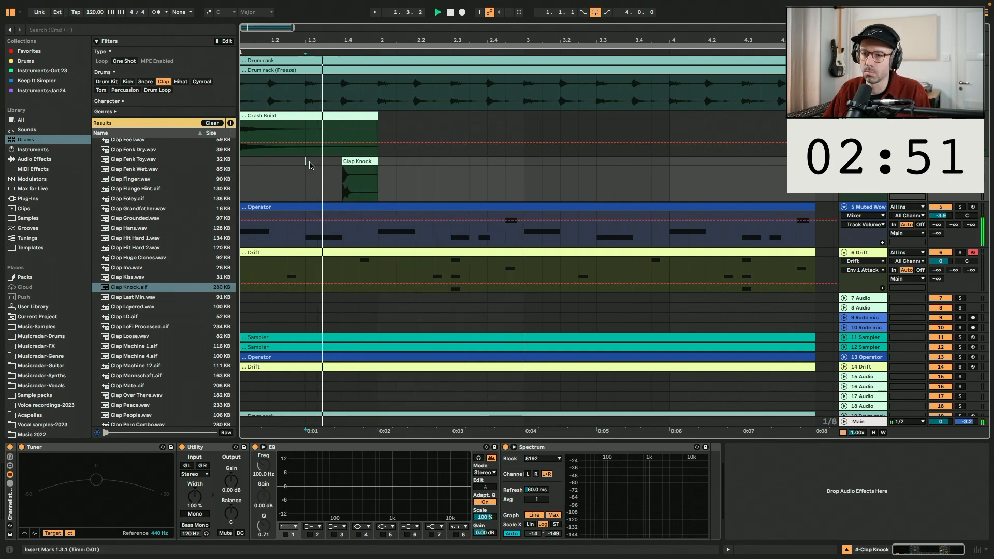
Enable the low-cut band on the clap track's EQ and stop playback.
click(343, 171)
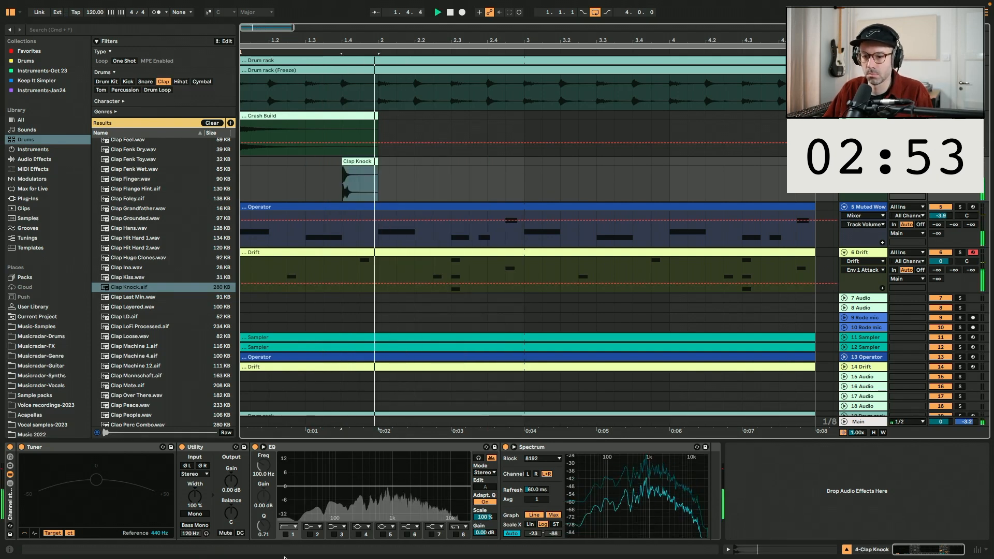
click(285, 535)
key(space)
click(335, 195)
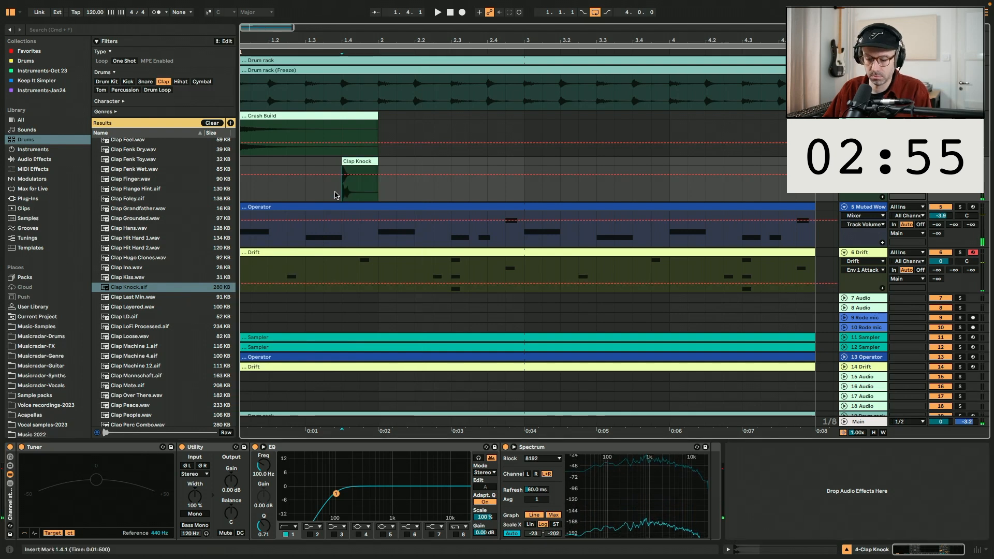
Try shifting the Clap Knock clip slightly later than 1.4.1 and play the result from the start.
key(plus)
key(plus)
key(plus)
key(plus)
key(plus)
key(plus)
drag(375, 161, 366, 166)
key(minus)
key(minus)
key(minus)
key(minus)
key(minus)
key(minus)
key(Home)
key(space)
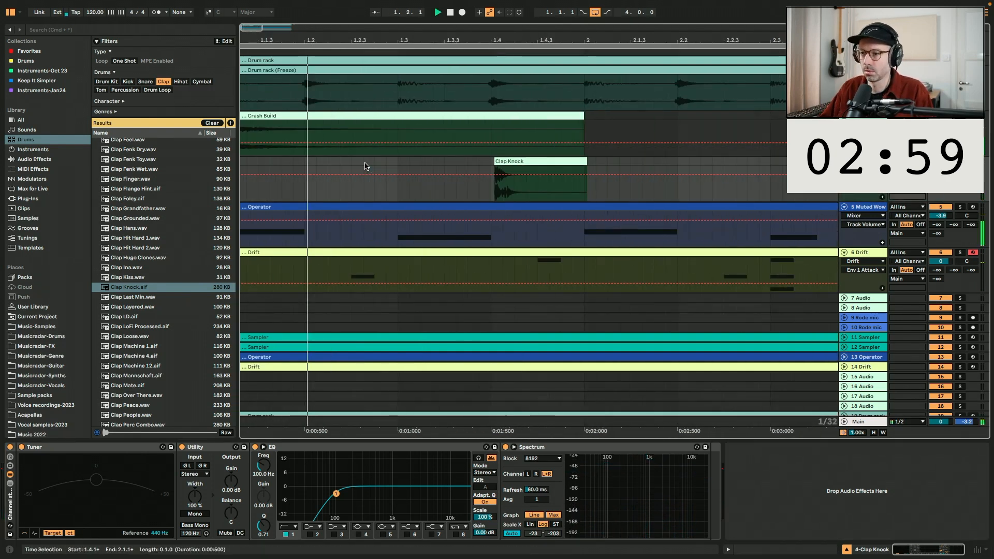
Shift the Clap Knock clip to start slightly ahead of beat 1.4 and check the timing by playing it.
click(582, 162)
key(space)
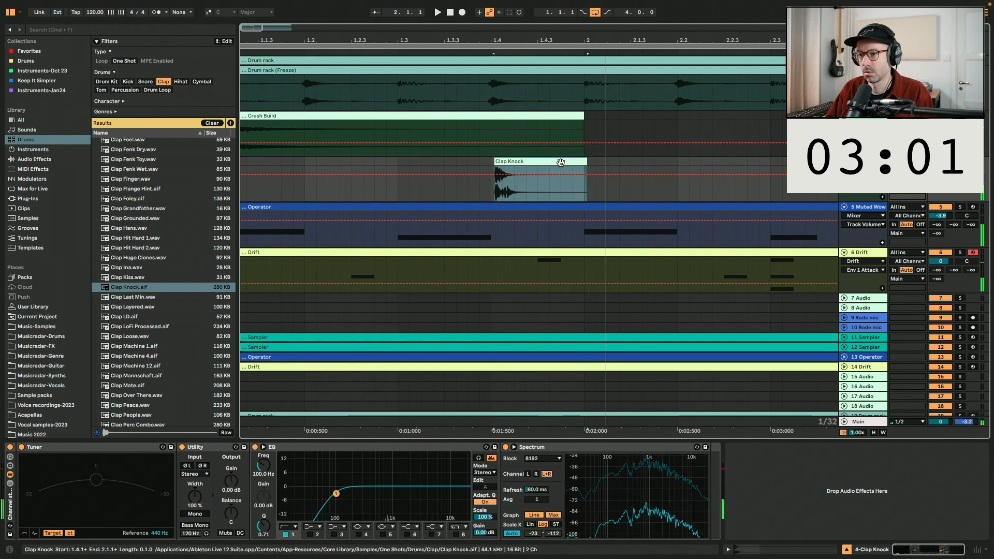
drag(561, 163, 555, 163)
key(space)
key(space)
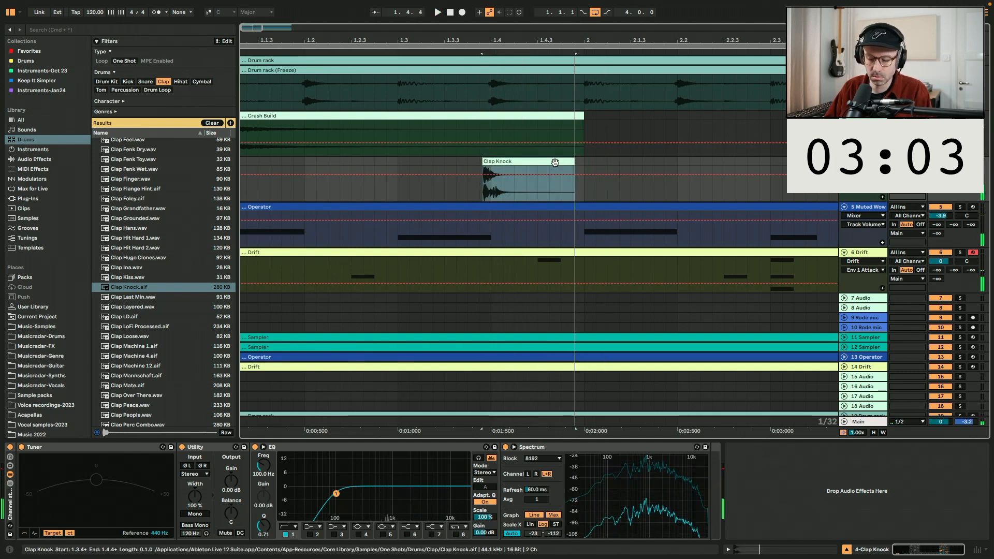
key(plus)
key(plus)
key(plus)
key(minus)
key(minus)
key(minus)
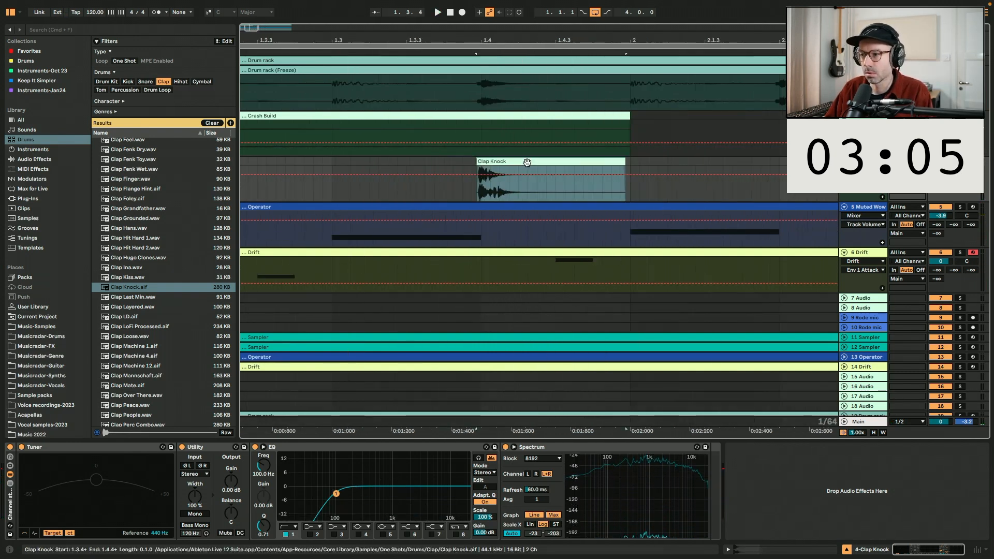
key(space)
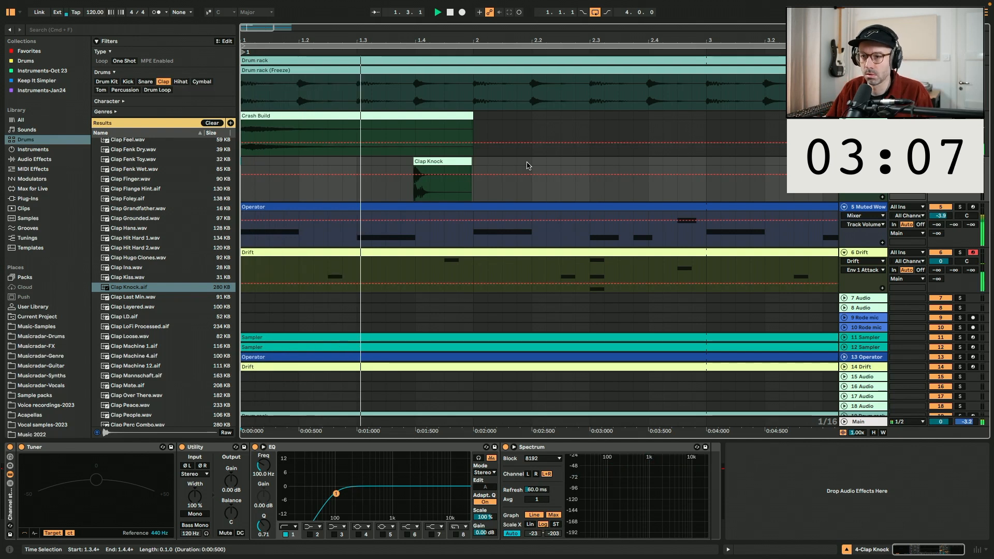
Duplicate the first bar of the clap track three times, filling bars 2 to 4.
drag(473, 171, 199, 180)
key(super+d)
key(super+d)
key(super+d)
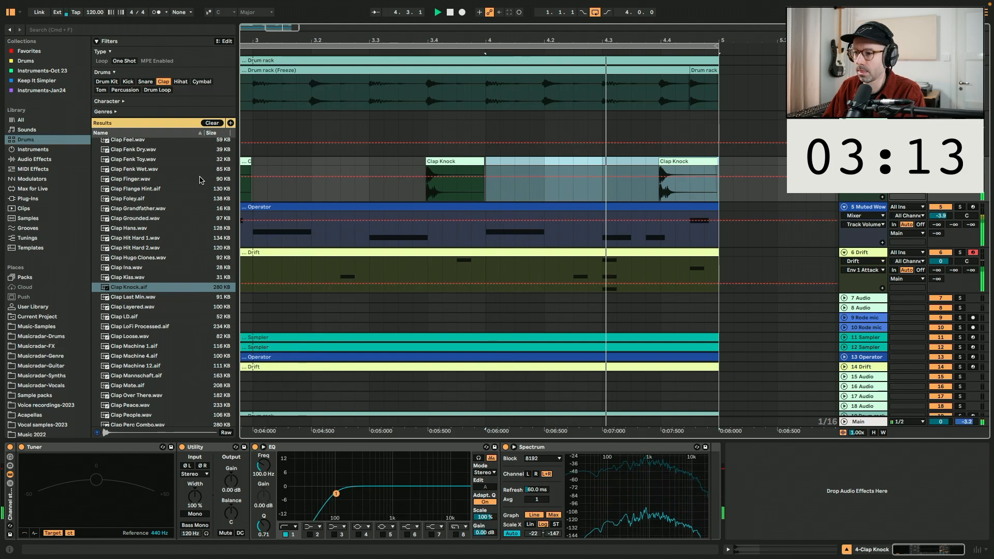
key(w)
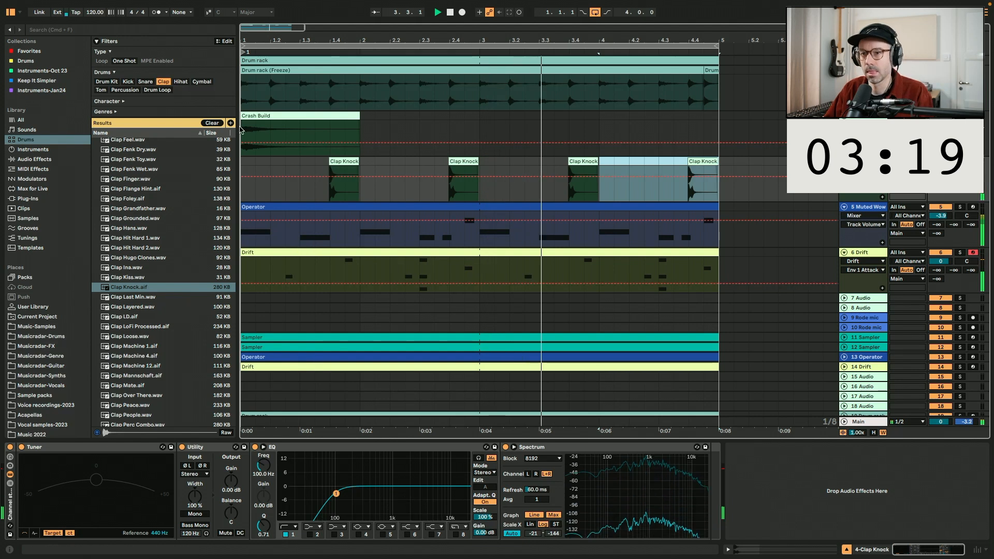
Copy the drum beat at 4.1 to the start of bar 5 and extend the copy to fill the whole bar.
click(614, 70)
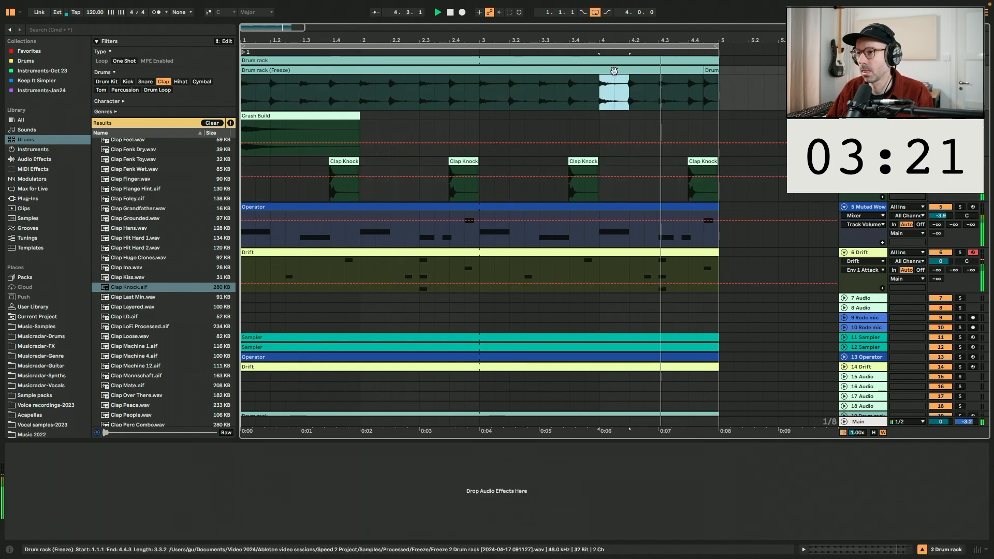
drag(614, 71, 734, 74)
key(super+d)
key(super+d)
key(super+d)
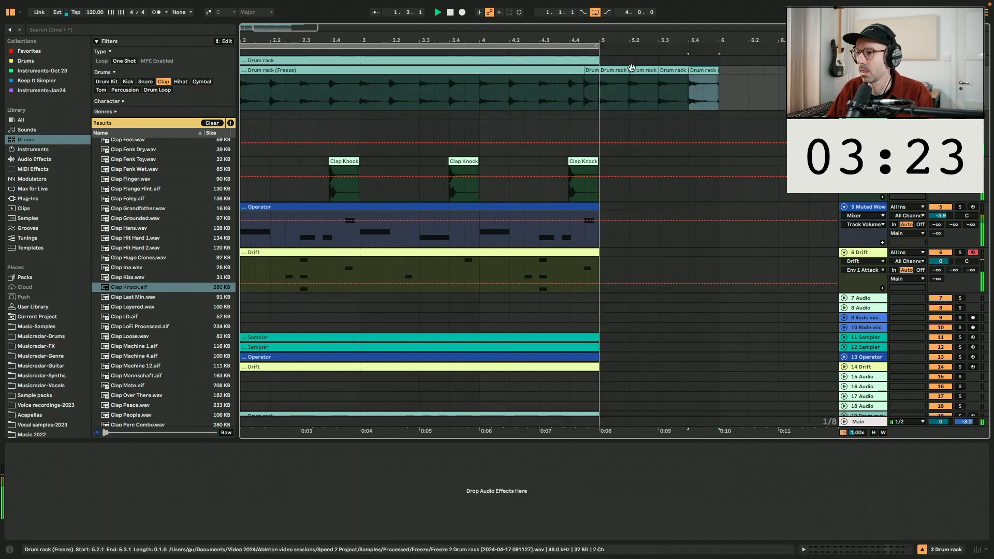
key(space)
drag(628, 71, 718, 71)
Transpose the bar 5 drum clip up 3 semitones and listen to it in the arrangement.
double_click(703, 71)
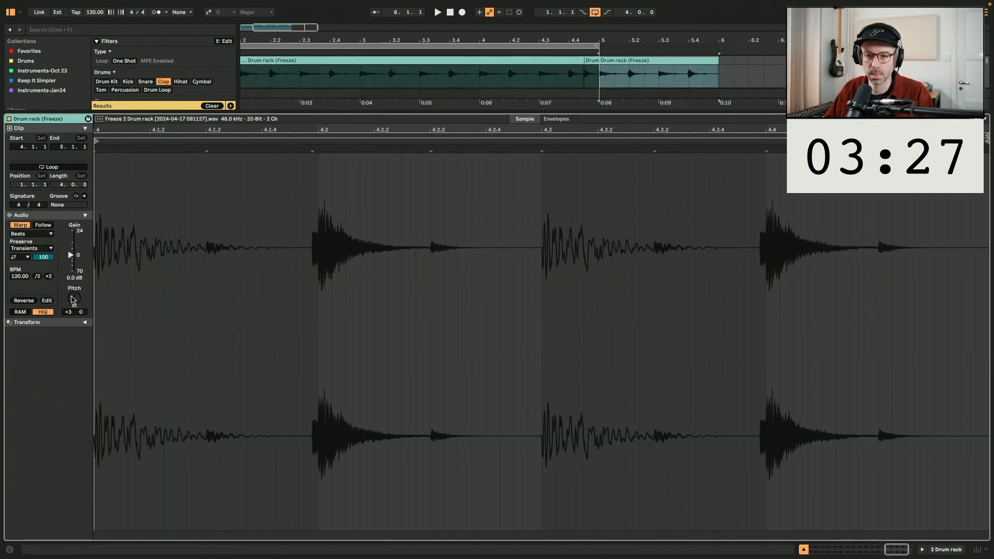
key(shift+Tab)
scroll(631, 127, right, 5)
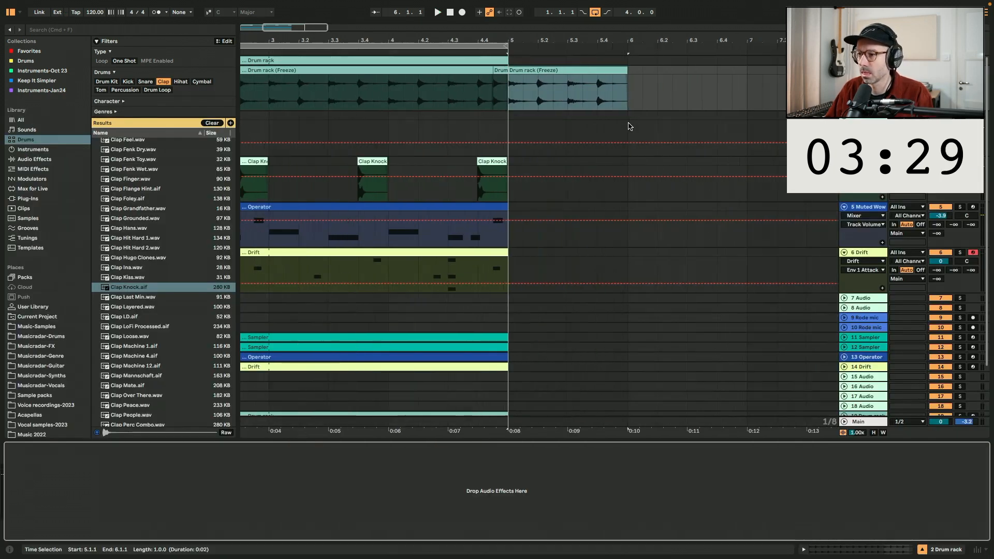
key(space)
Recolour the bar 5 drum clip lavender and duplicate it into bar 6.
right_click(505, 74)
click(595, 295)
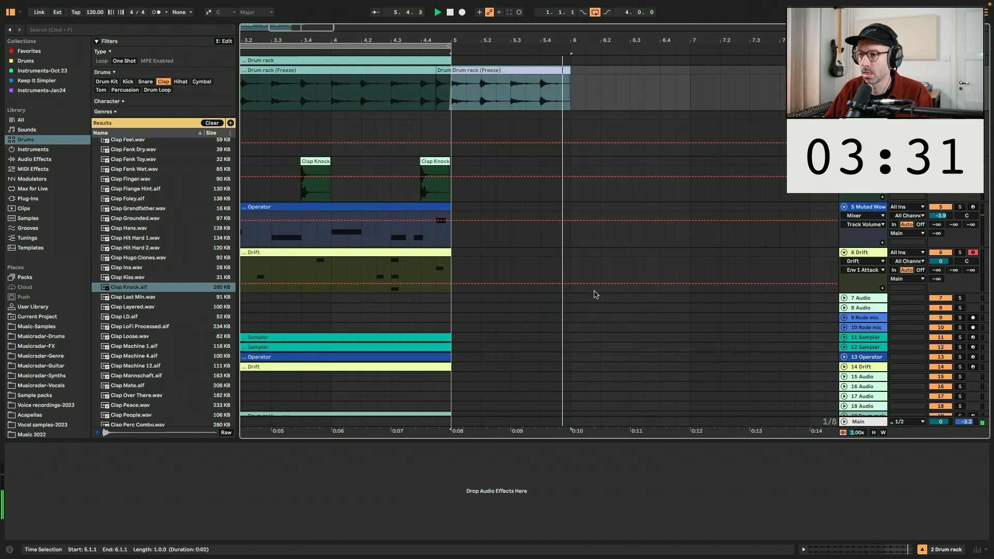
key(space)
drag(569, 68, 661, 61)
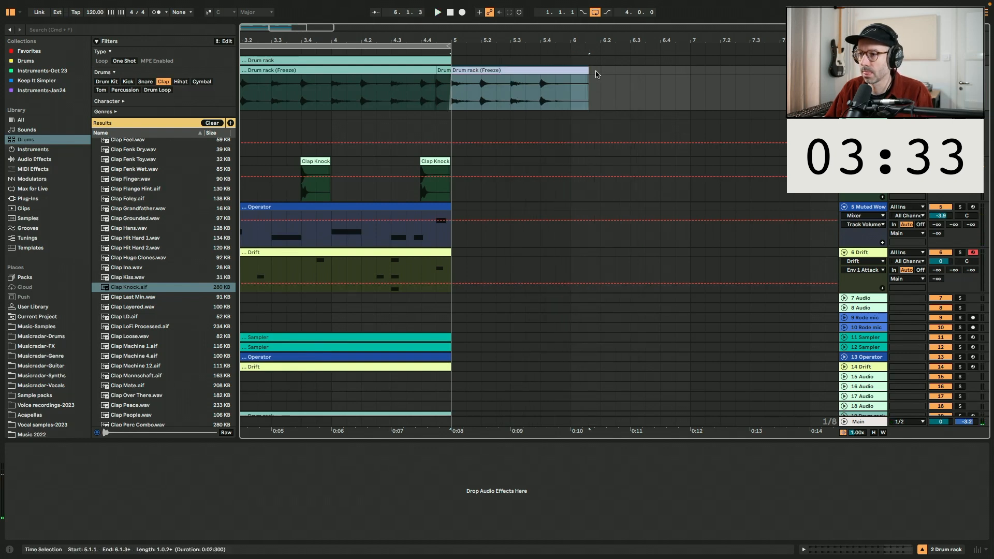
key(super+z)
key(super+d)
Add a locator at 5.1.1 and extend the arrangement loop to 7.1.1.
click(462, 68)
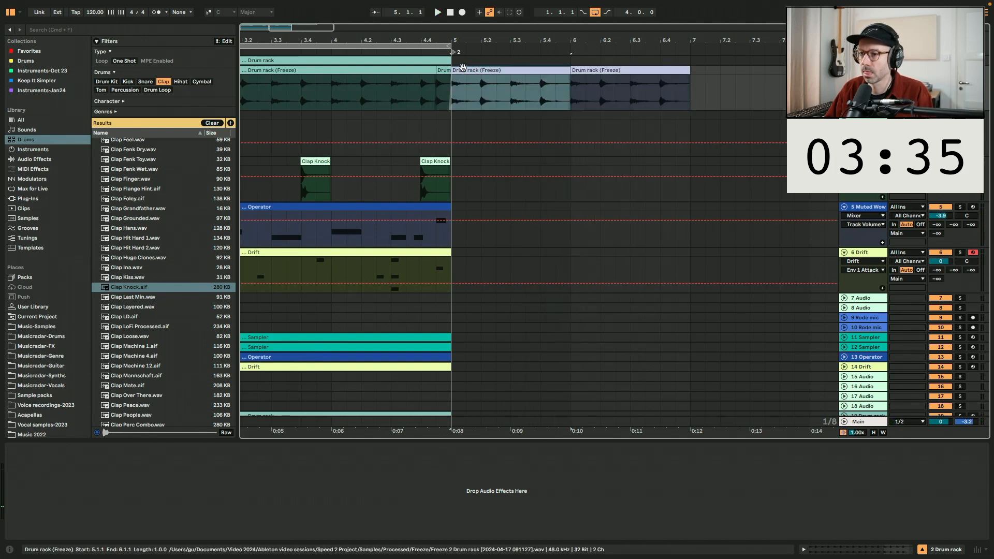
drag(450, 46, 684, 44)
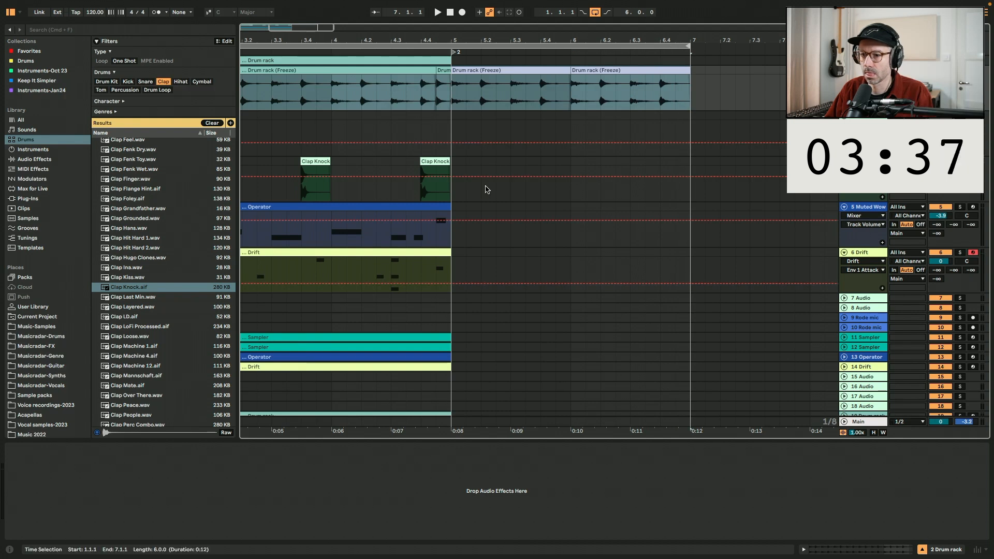
click(447, 207)
Move the first Sampler track directly below the Drift track, unfold it and extend its clip to 7.1.1.
scroll(912, 282, down, 3)
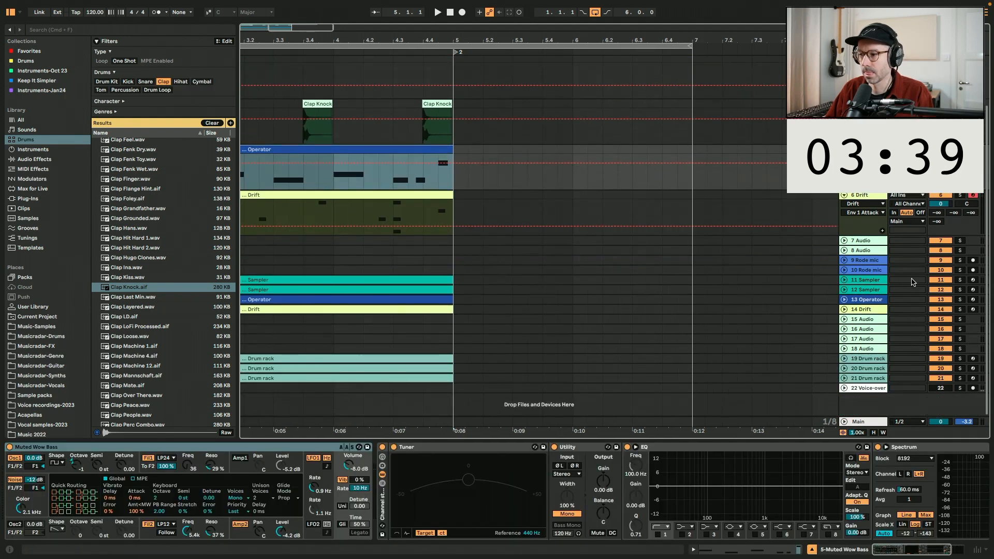
drag(865, 283, 863, 232)
key(u)
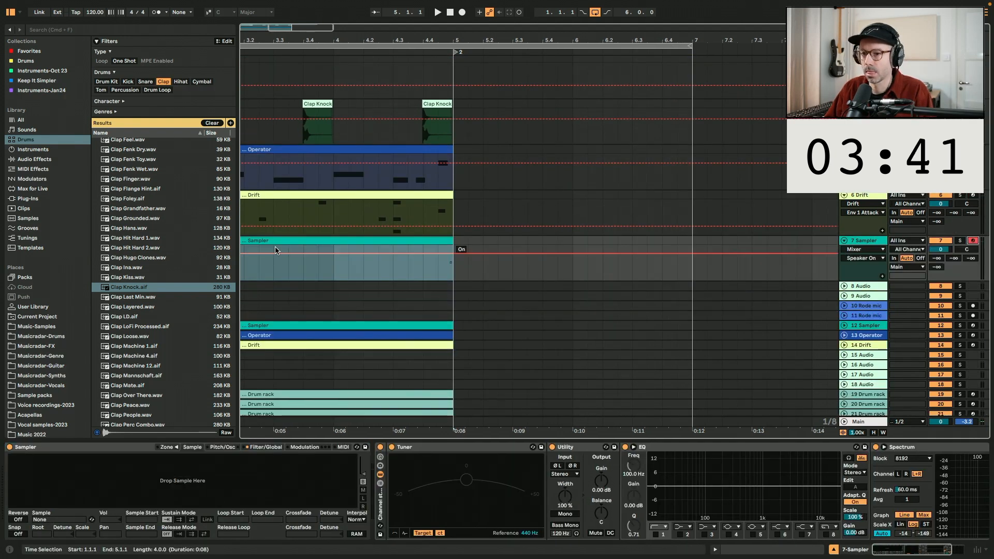
drag(449, 240, 701, 236)
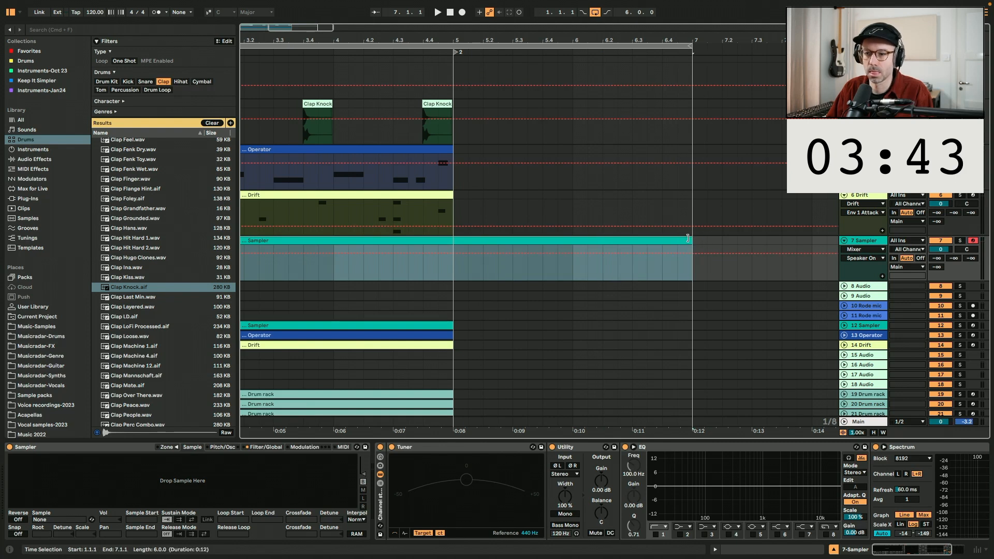
Load the Infinite pad preset from the Instruments-Oct 23 collection onto the Sampler track and open its clip's notes.
click(73, 71)
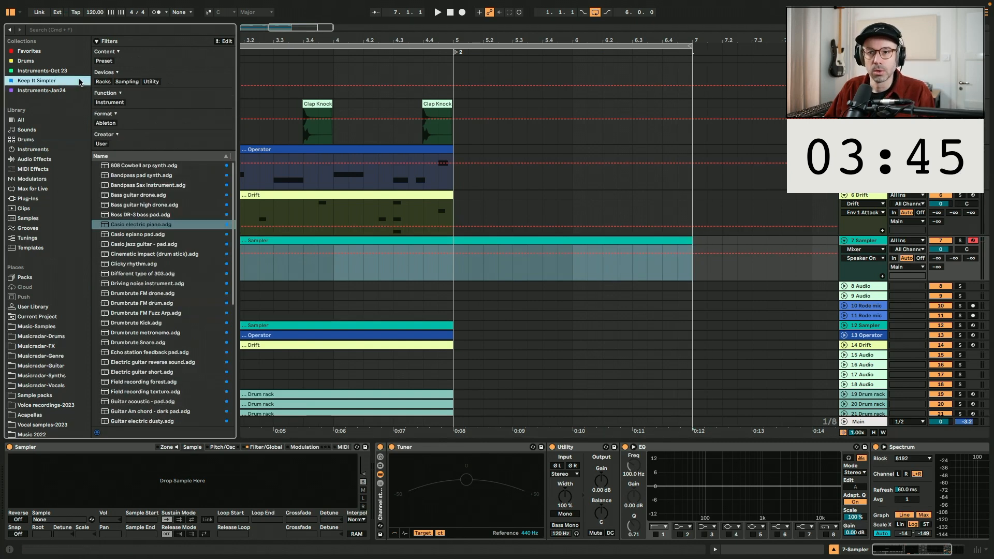
drag(146, 285, 302, 243)
double_click(302, 243)
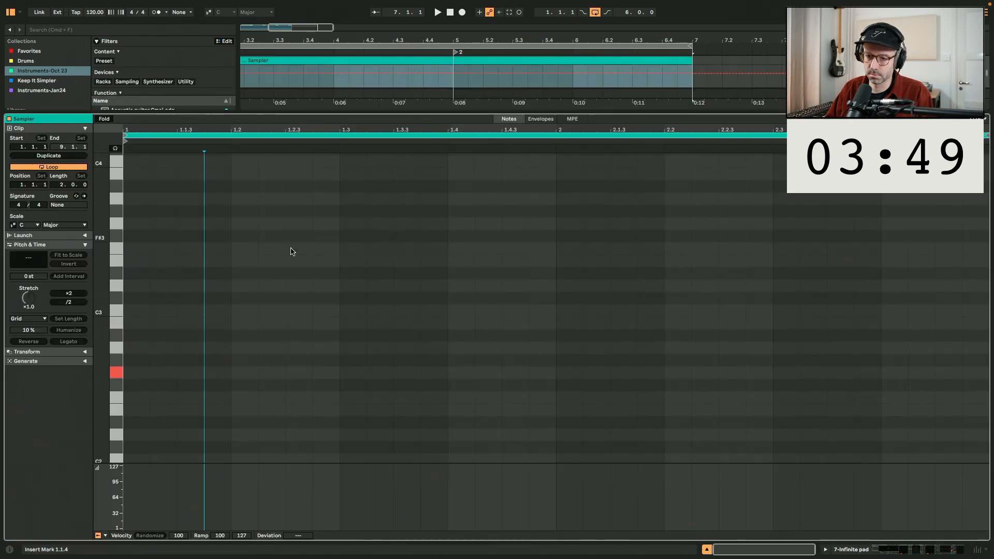
Draw a G2 note spanning the full two-bar loop in the pad clip and play it back.
double_click(167, 376)
drag(166, 376, 987, 373)
key(space)
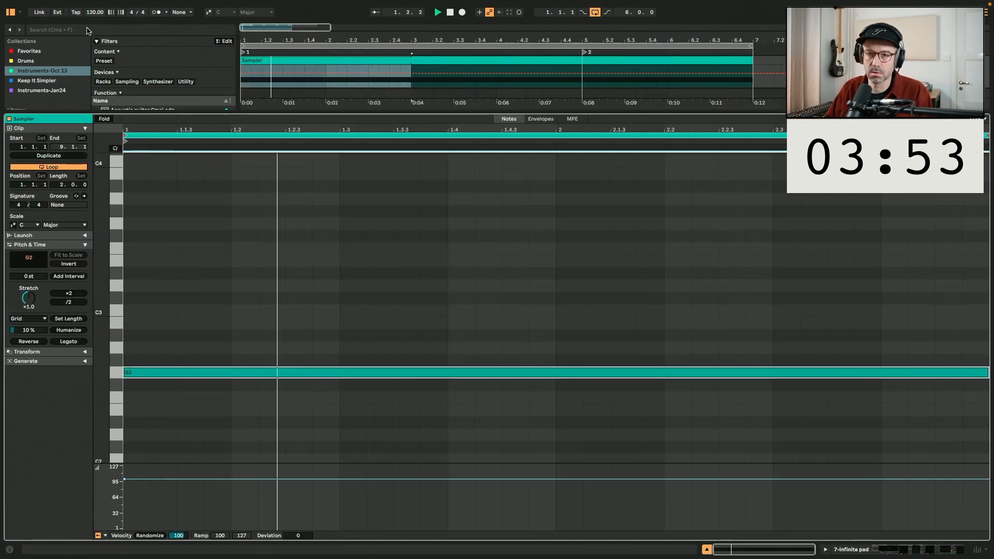
Return to the full arrangement view and lower the Infinite pad track's volume to -4.6 dB.
key(super+alt+b)
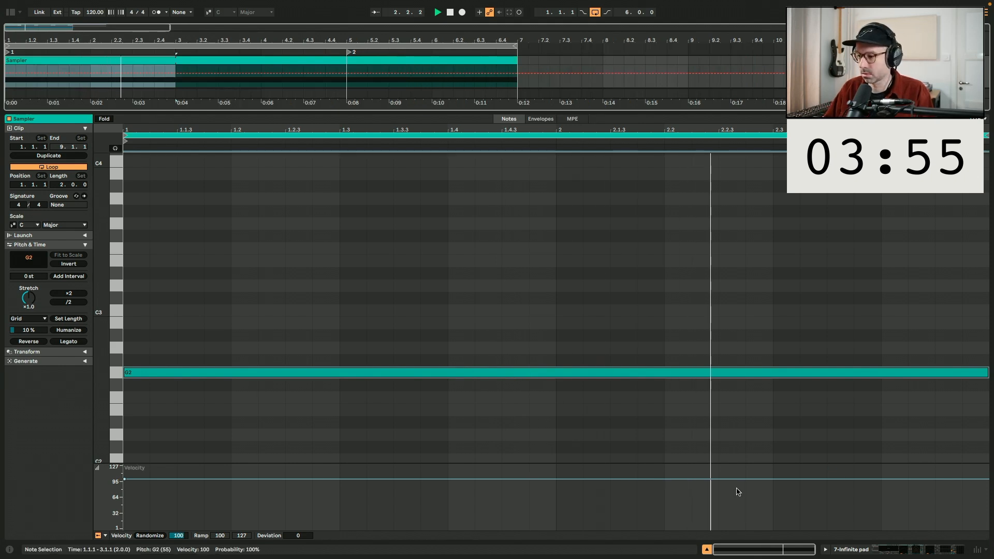
click(707, 550)
key(w)
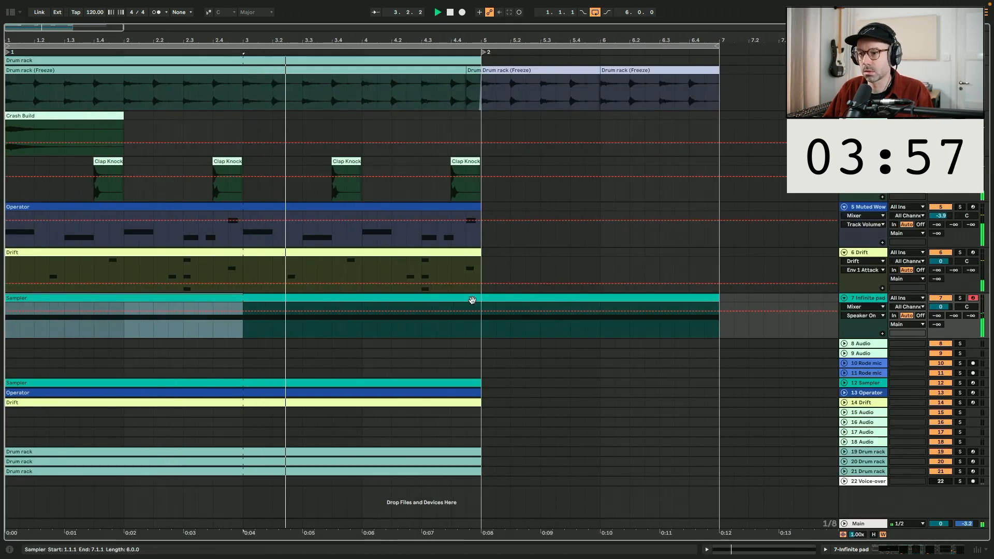
drag(940, 306, 940, 317)
Hide the Infinite pad rack's inner devices and enable EQ band 1 as a low cut at 100 Hz.
key(shift+Tab)
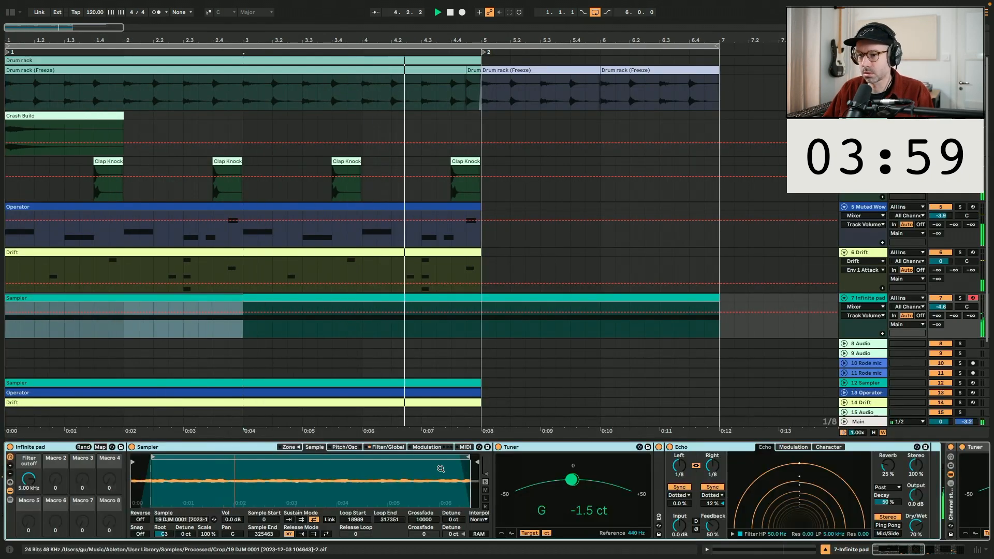
click(10, 491)
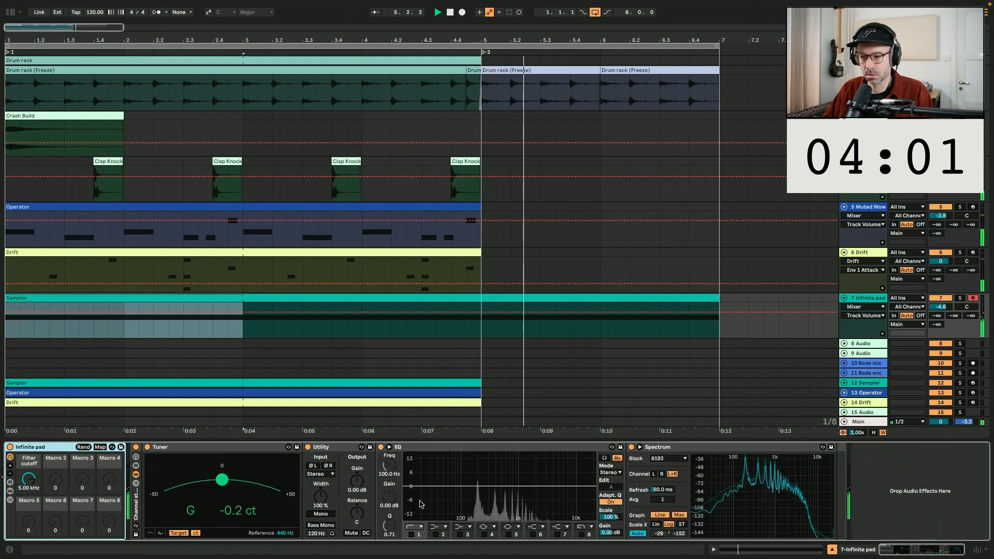
click(412, 535)
Add Auto Pan before Spectrum on the Infinite pad track, with amount 37.3% and rate 0.38 Hz.
key(ctrl+alt+b)
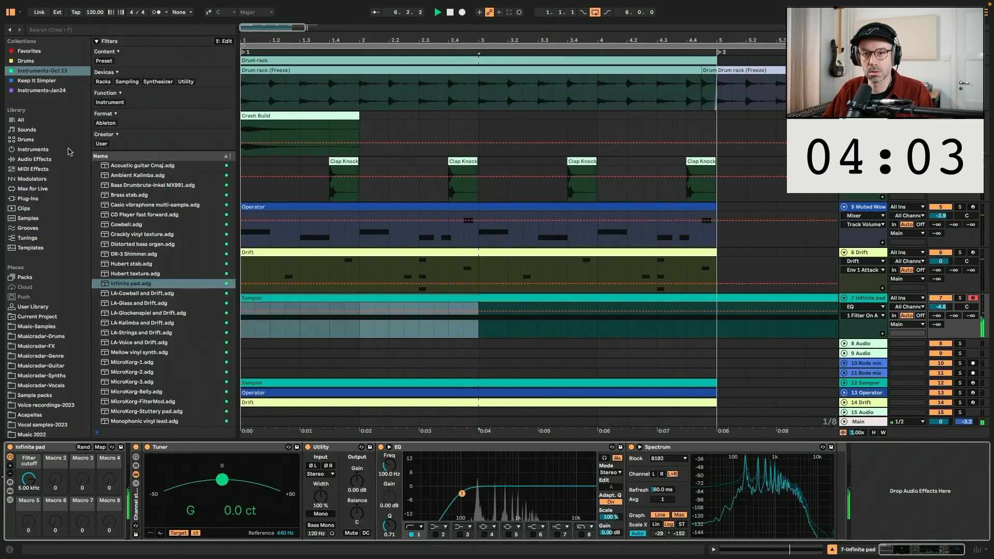
click(56, 151)
click(55, 158)
drag(126, 100, 875, 494)
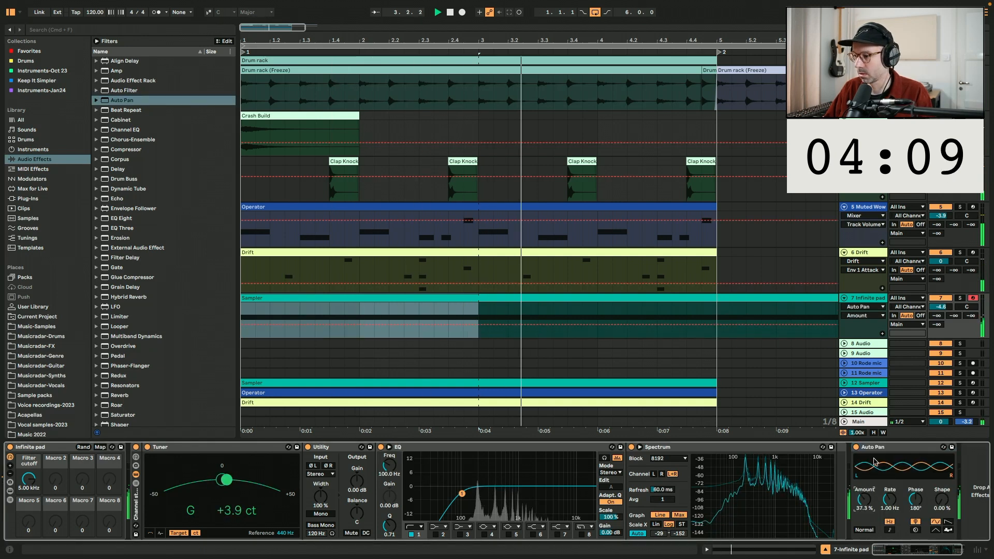
drag(869, 498, 870, 480)
drag(696, 473, 664, 512)
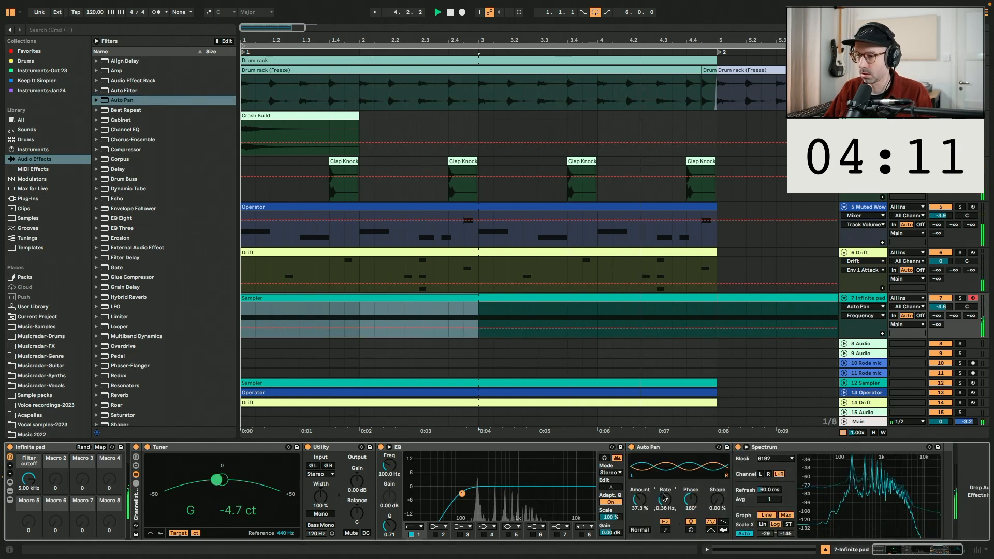
Stop playback and insert two bars of empty time at the start of the arrangement.
key(space)
click(248, 313)
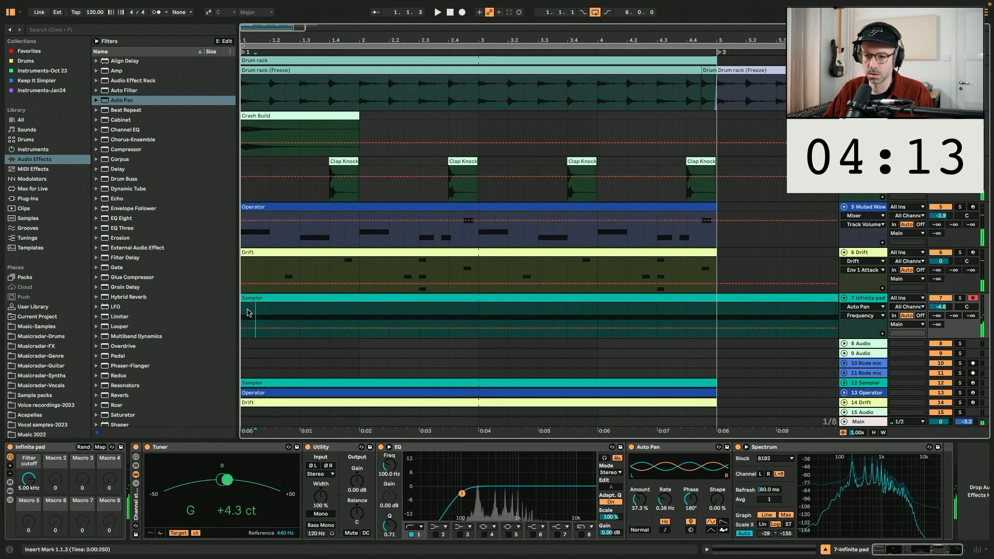
key(super+i)
text(2. 0. 0)
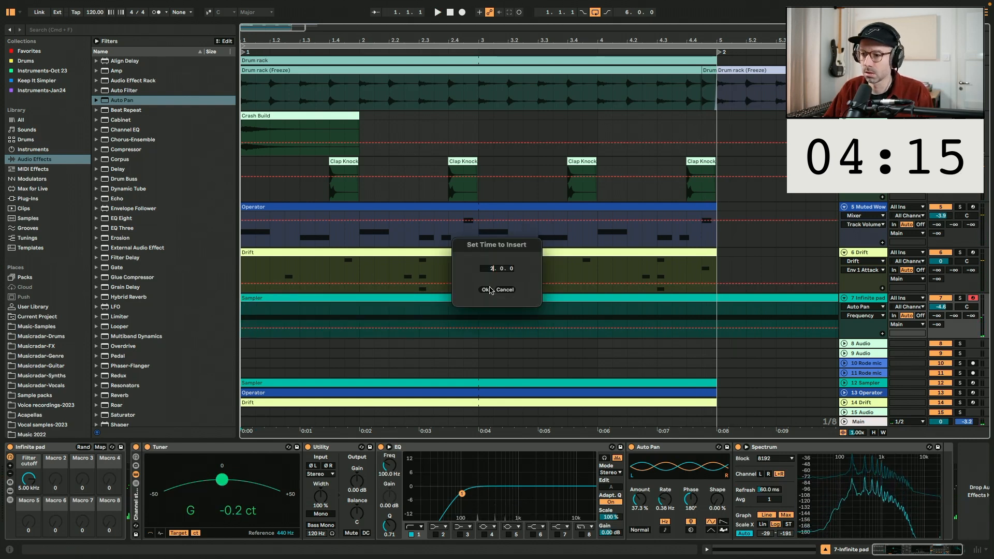
click(485, 290)
Add a locator at 2.1.1, fill bar 2 with four copies of the frozen drum track's first beat, and play it.
click(360, 312)
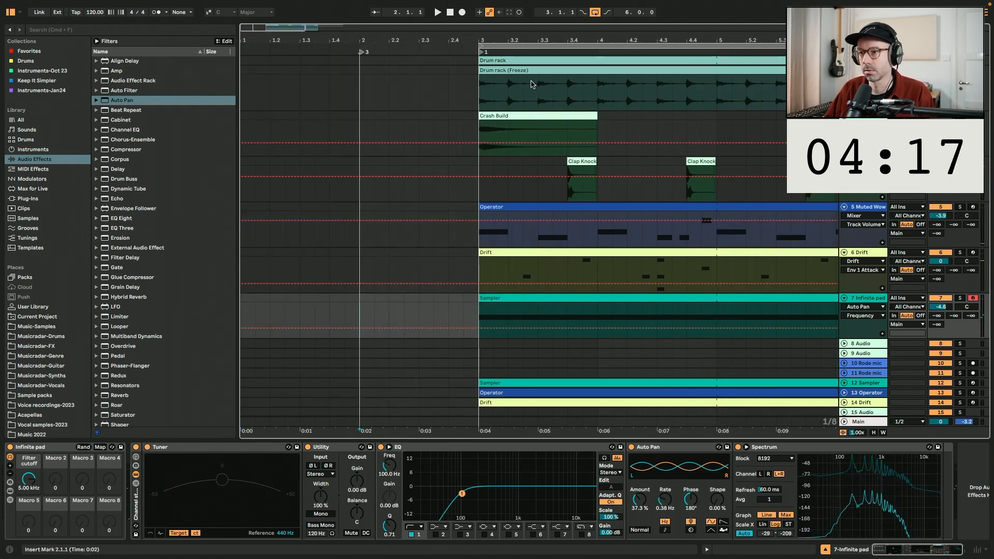
drag(479, 93, 378, 82)
key(super+d)
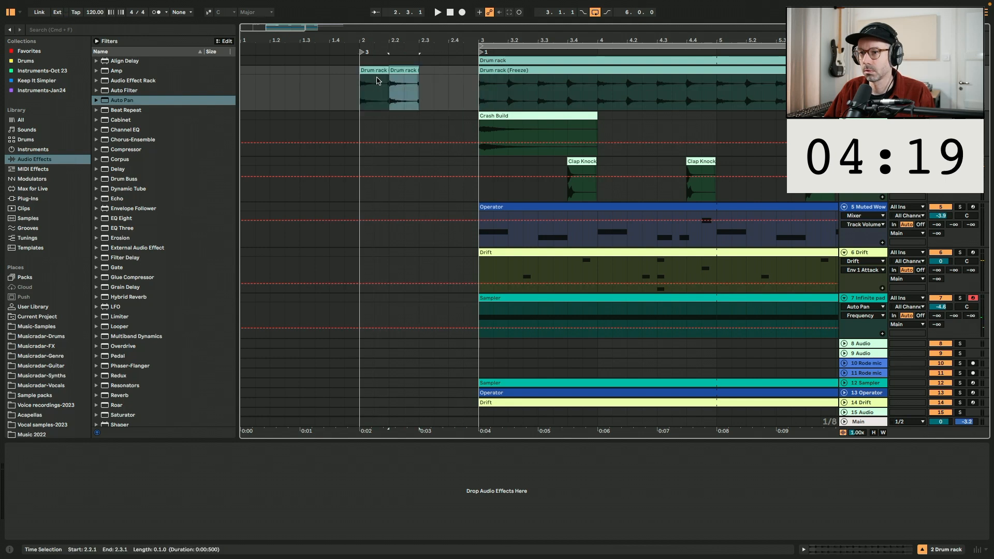
key(super+d)
key(super+d)
click(374, 69)
key(space)
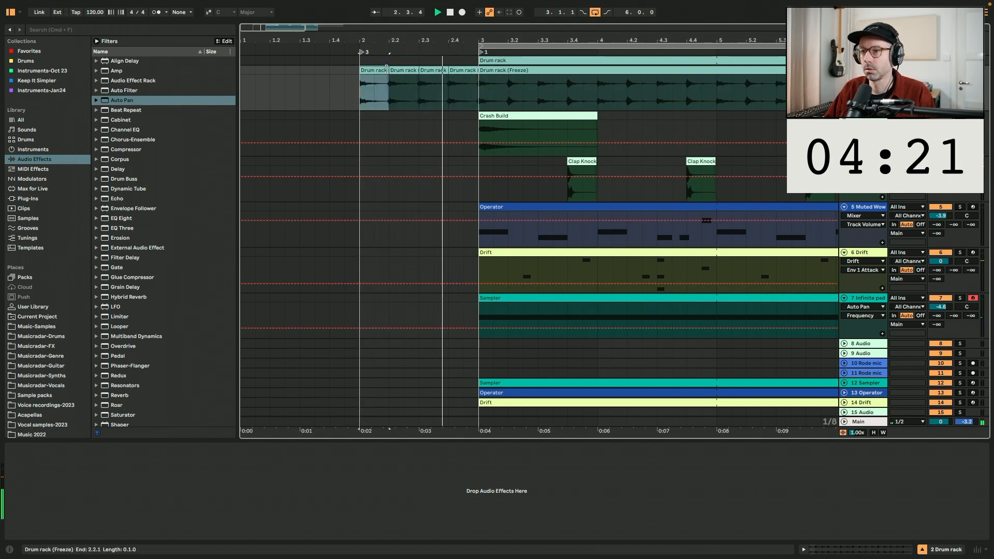
Loop the first eighth note of bar 2's first drum clip, with a warp marker aligning the next hit to 1.1.3.
double_click(380, 74)
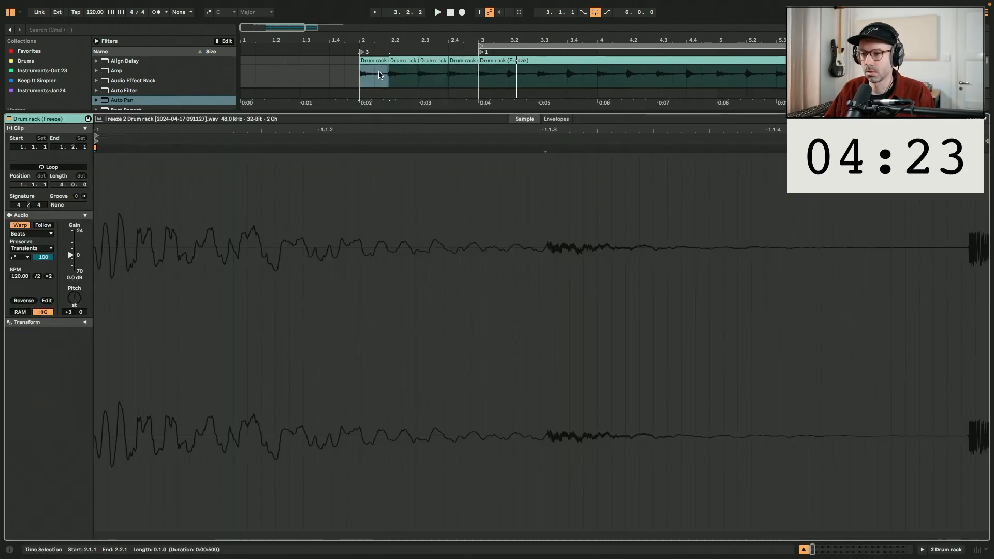
mouse_move(985, 136)
mouse_down()
mouse_move(543, 136)
mouse_move(541, 148)
mouse_up()
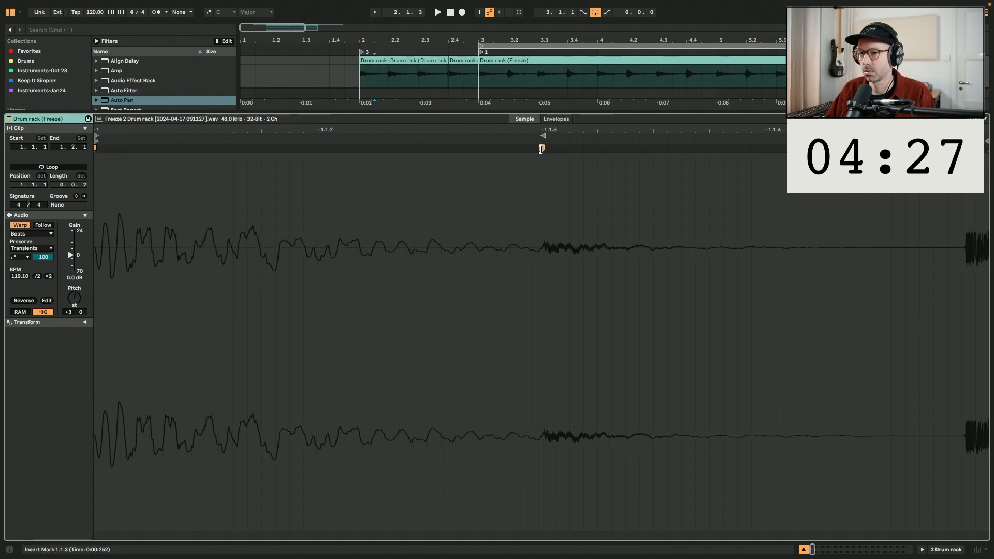
click(72, 167)
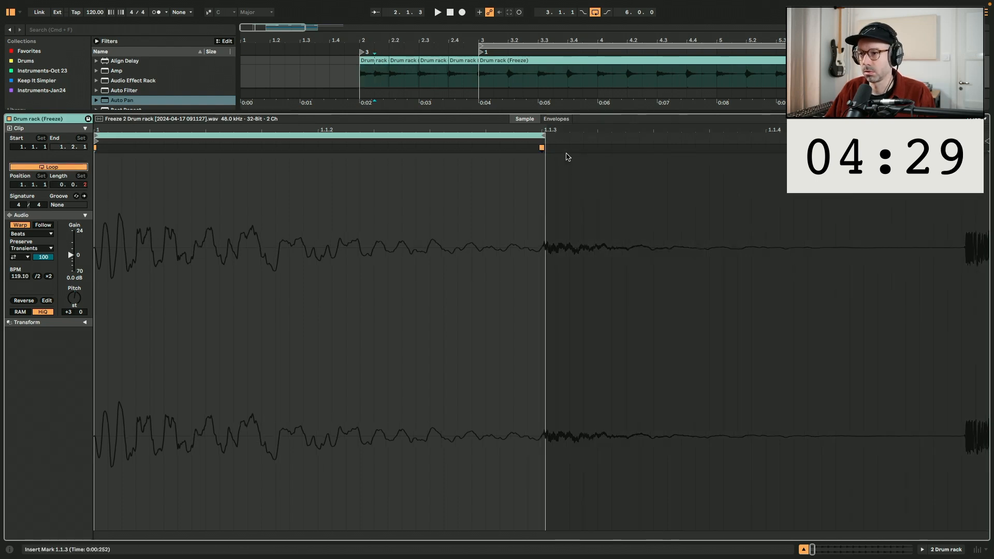
click(543, 138)
key(shift+Tab)
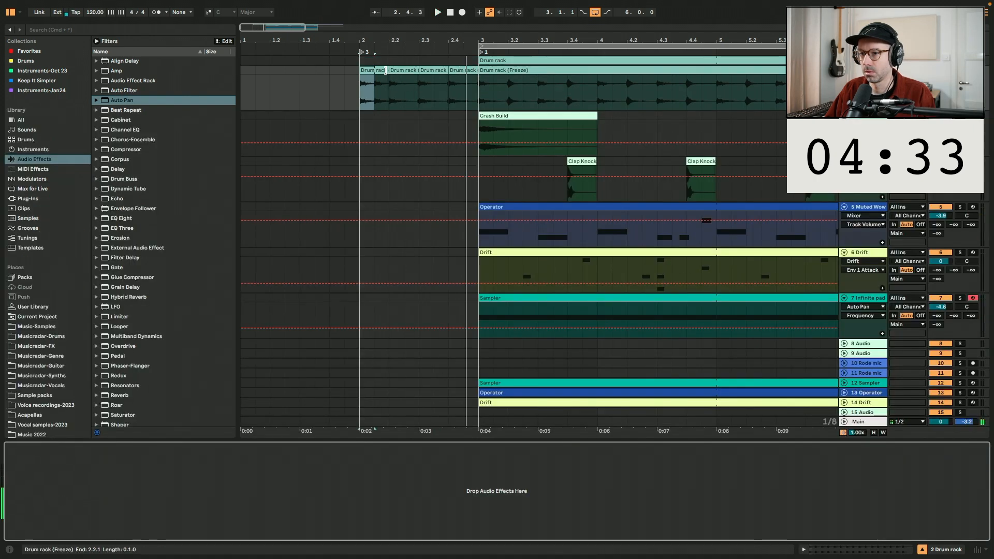
Extend the looped drum clip across bar 2, audition it, and split it at every beat.
drag(374, 78, 475, 81)
key(space)
click(395, 89)
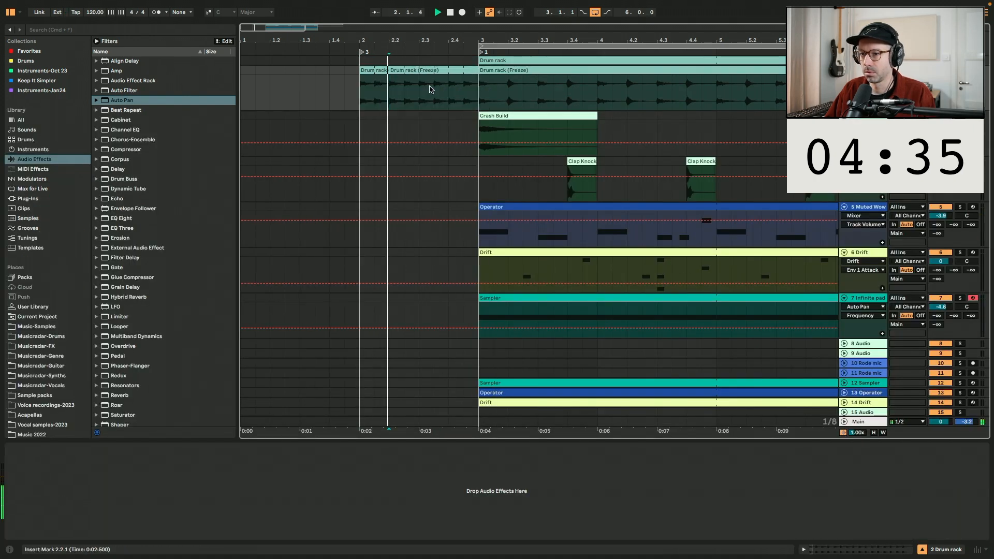
key(space)
Set the pitch of bar 2's first drum clip to +12 semitones and adjust the pitch of the other three clips.
double_click(374, 71)
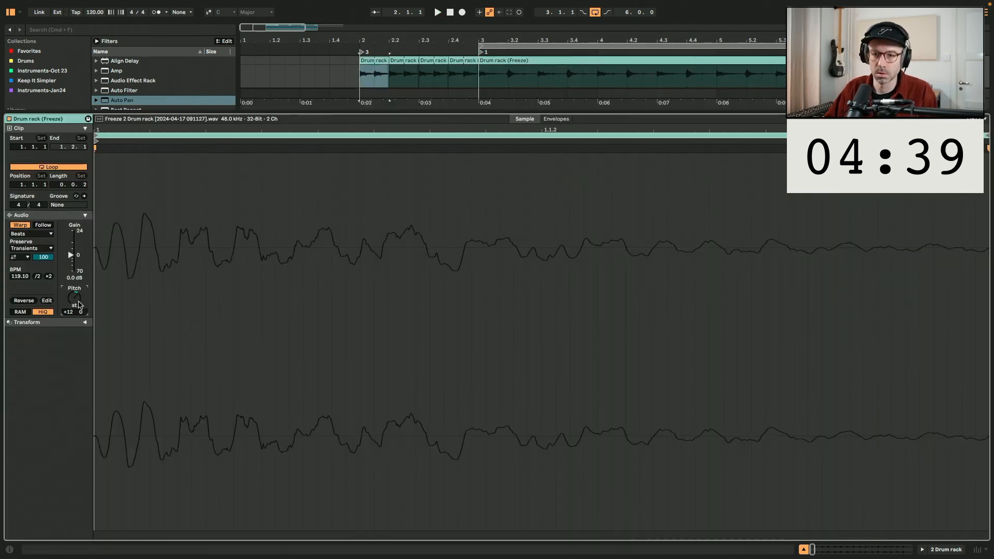
click(405, 61)
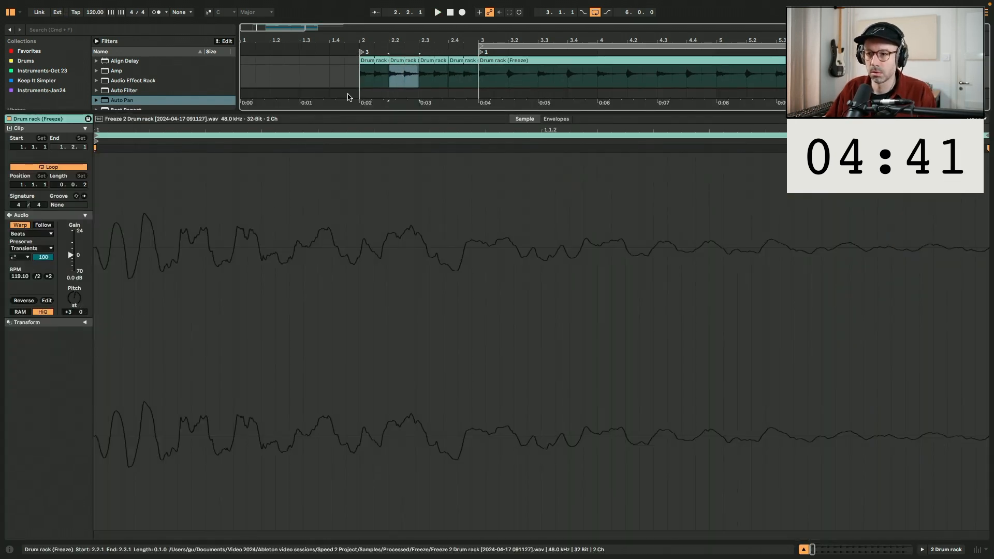
click(78, 300)
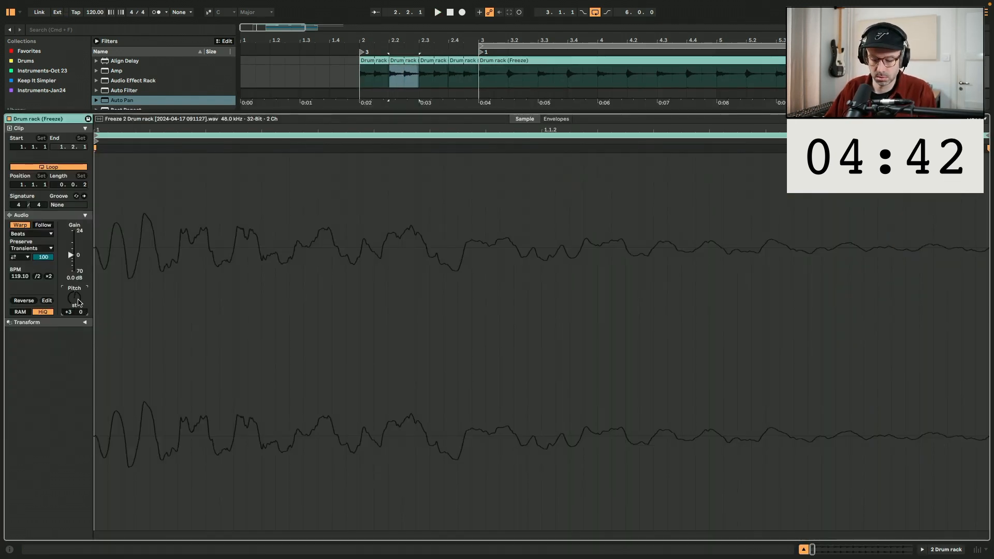
click(433, 61)
click(79, 305)
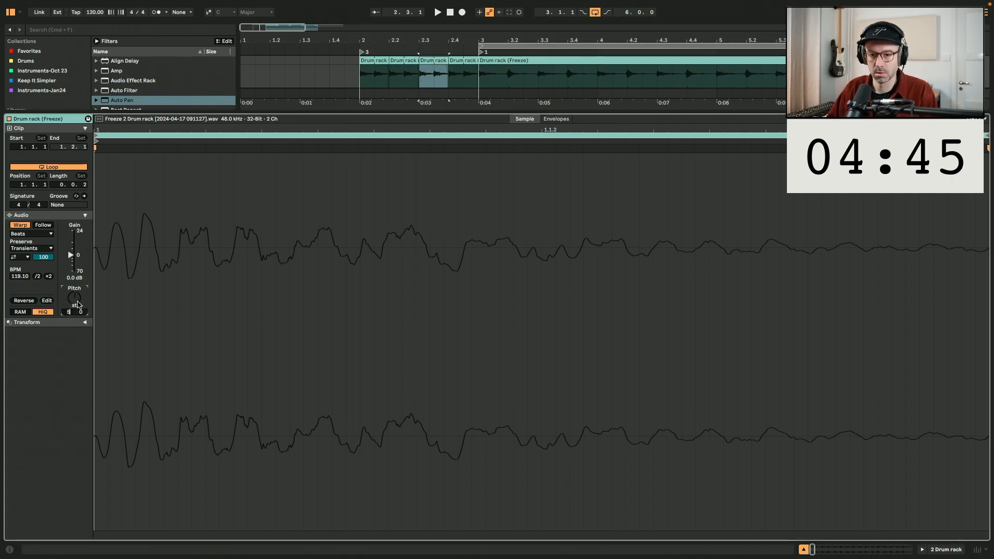
click(455, 62)
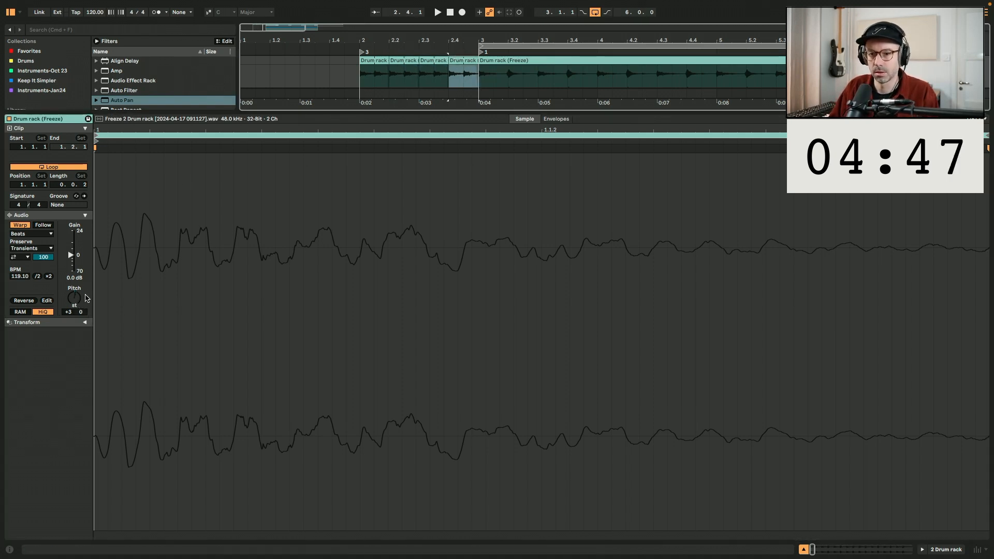
click(76, 300)
Recolour the four bar 2 drum clips light purple and play the intro.
key(shift+Tab)
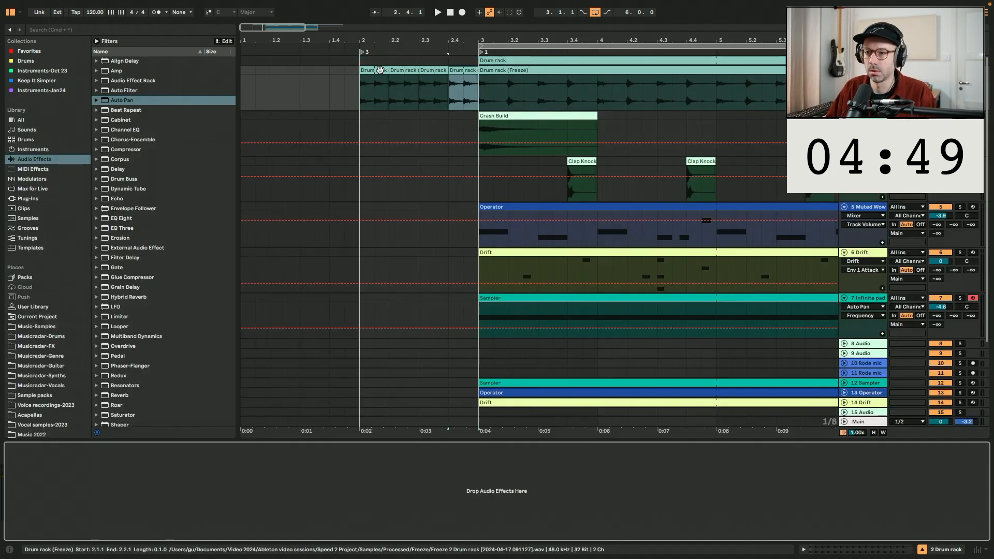
shift+click(380, 70)
right_click(380, 70)
click(475, 265)
key(space)
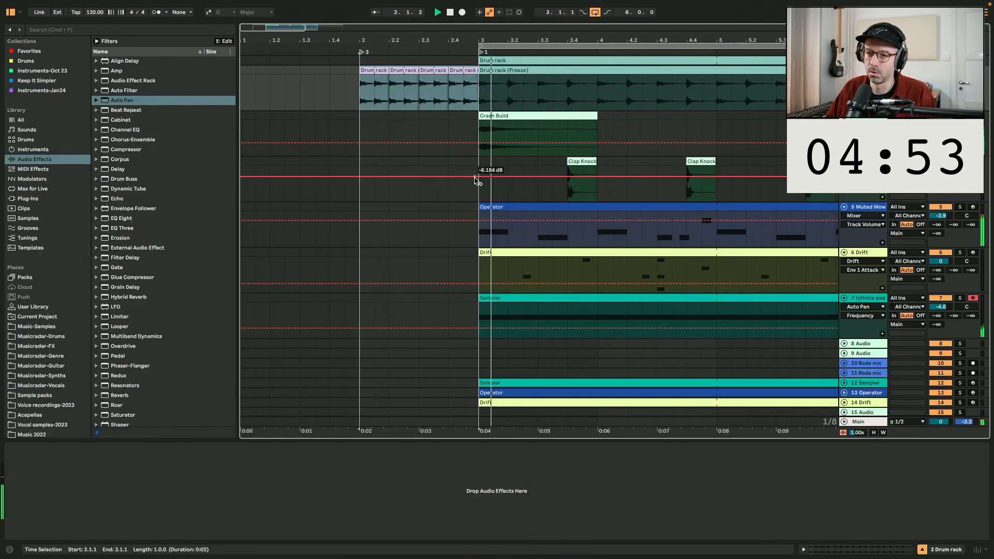
Rename the locator at bar 2 as "intro".
key(minus)
click(10, 12)
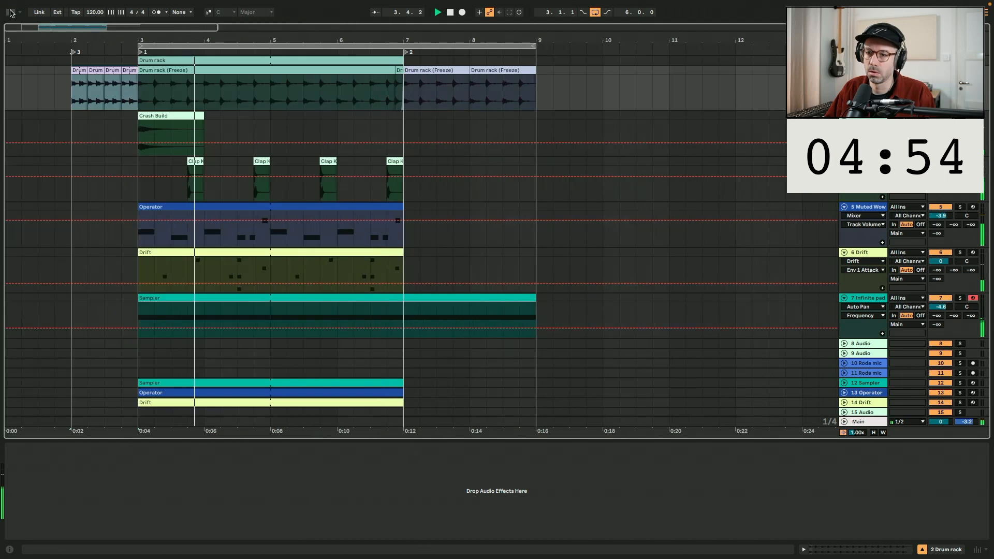
click(72, 52)
text(ro)
key(Return)
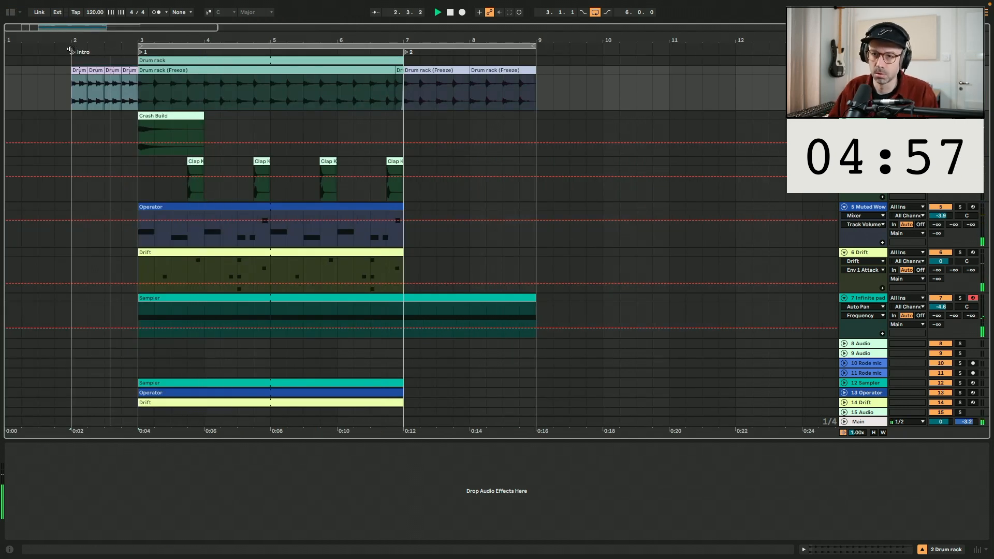
Insert four bars of empty time at 7.1.1.
click(401, 123)
key(super+i)
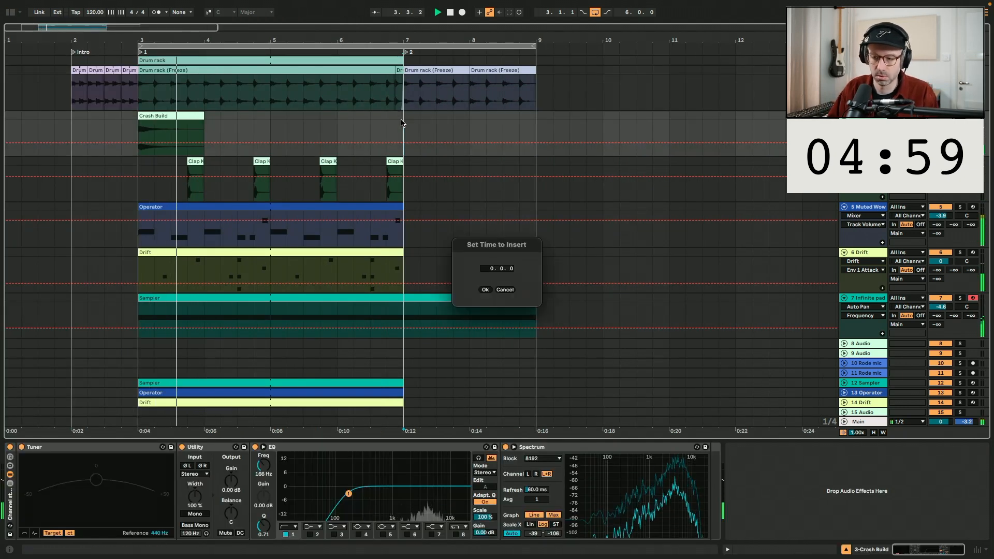
click(488, 289)
Duplicate all tracks' material from bars 3 to 6 into the empty bars 7 to 10.
click(381, 254)
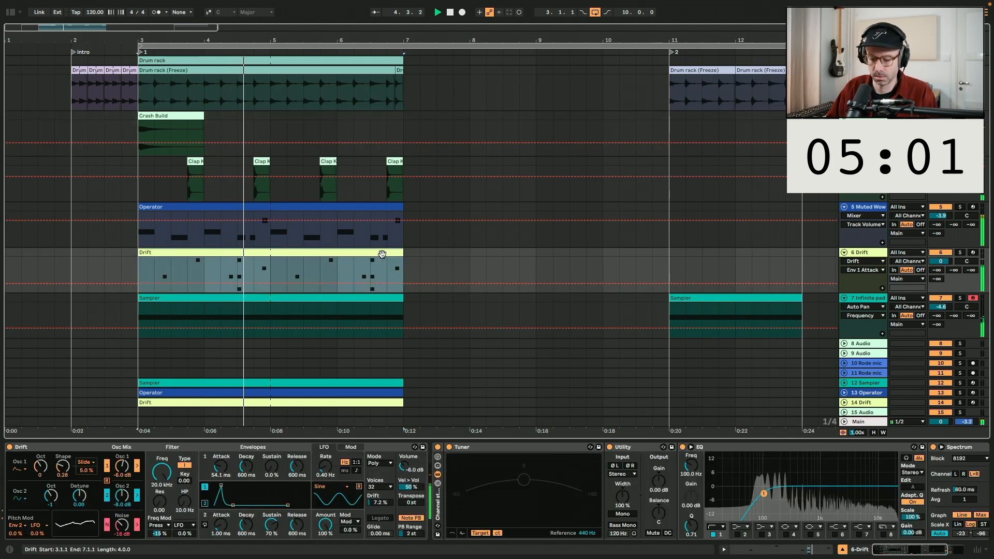
key(super+l)
key(super+shift+l)
key(super+d)
Delete the duplicated clip at 7.1.1 on the first Drum rack track and extend the arrangement loop to 13.1.1.
click(437, 61)
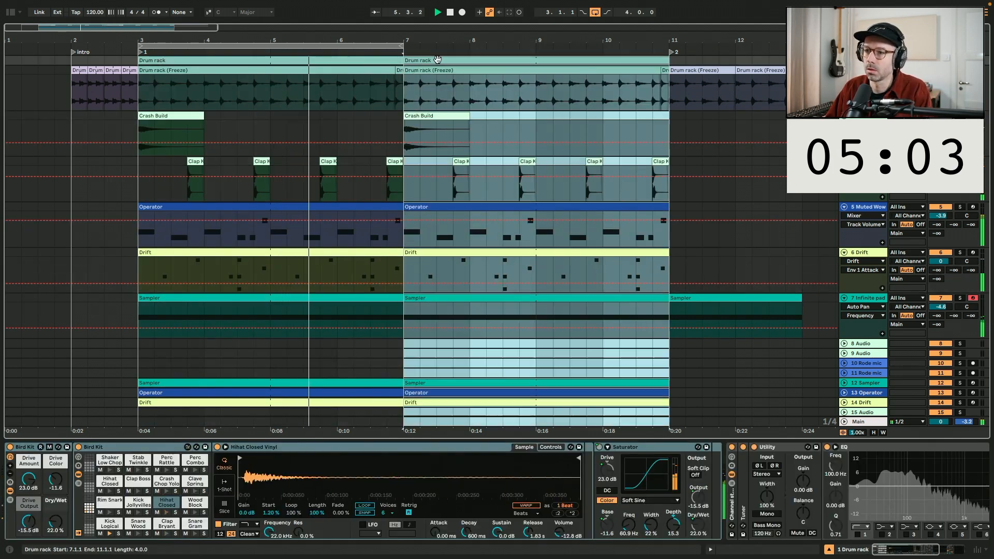
key(Delete)
drag(402, 46, 802, 46)
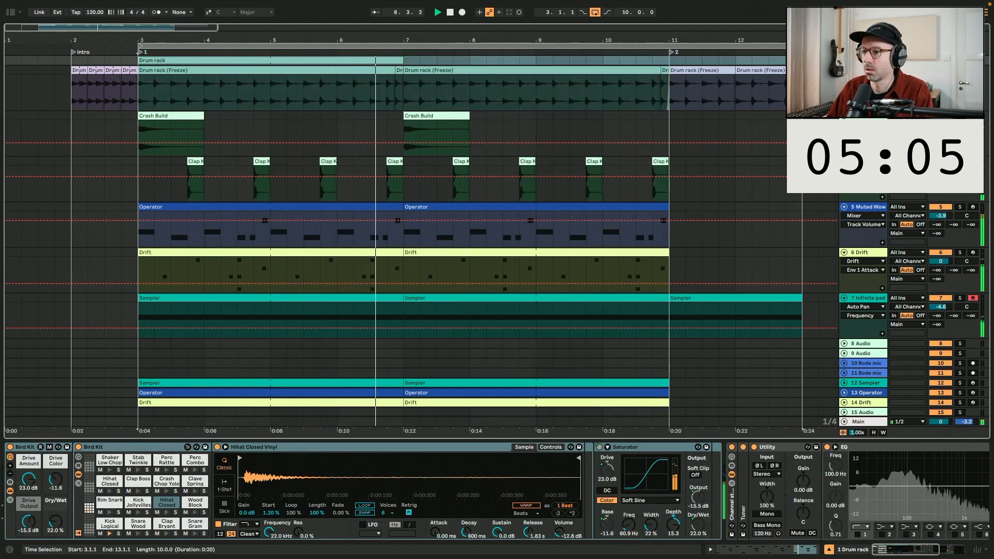
Show the sample browser beside the arrangement and unfold audio track 8.
click(7, 12)
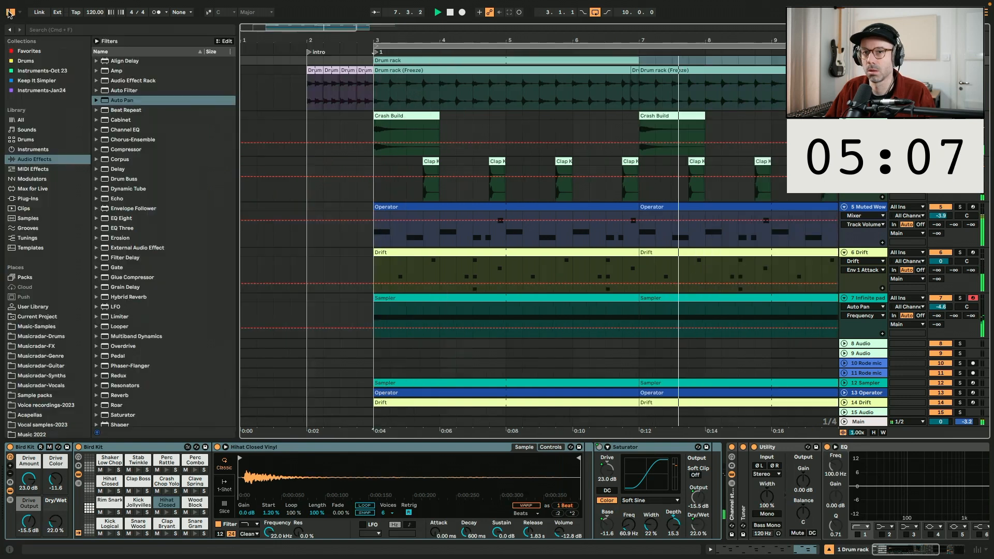
scroll(842, 281, down, 3)
click(844, 280)
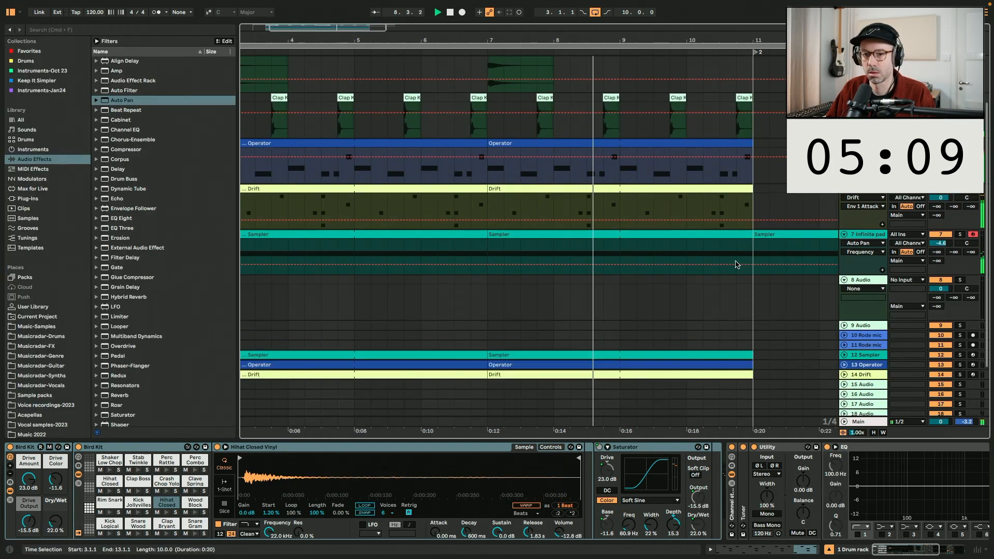
Audition alarm and alien chatter sounds in the FX folder of musicradar-sci-fi-samples.
click(67, 347)
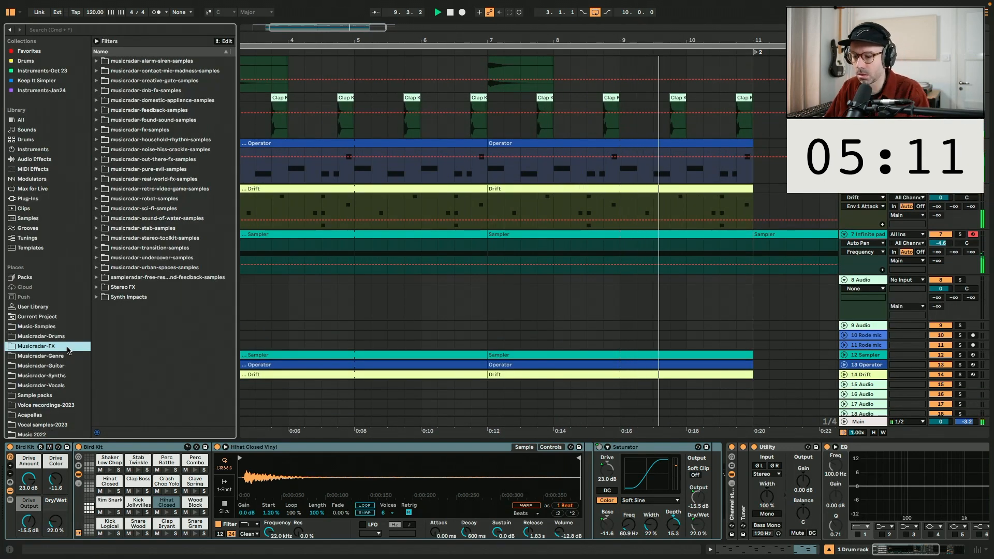
click(96, 209)
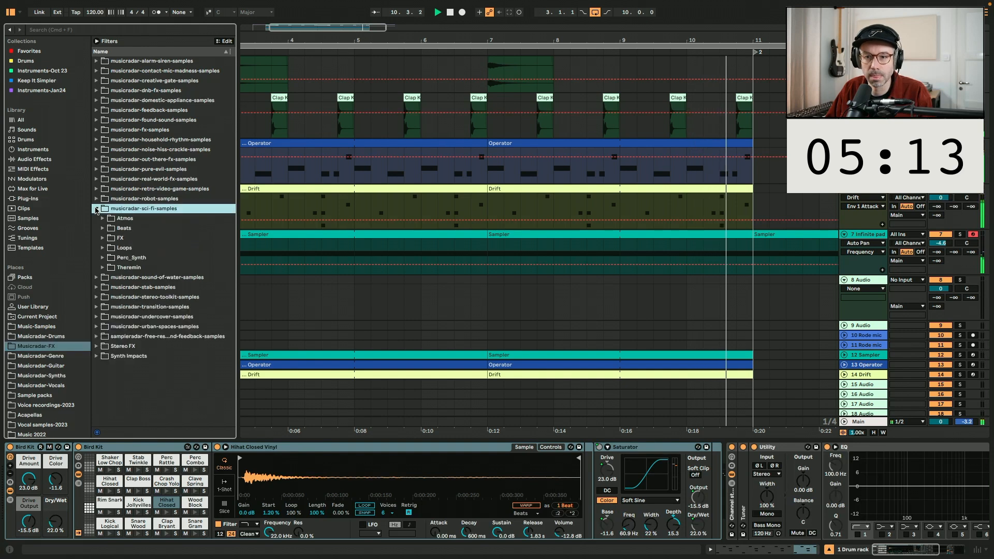
click(103, 238)
key(space)
click(149, 318)
scroll(149, 318, down, 5)
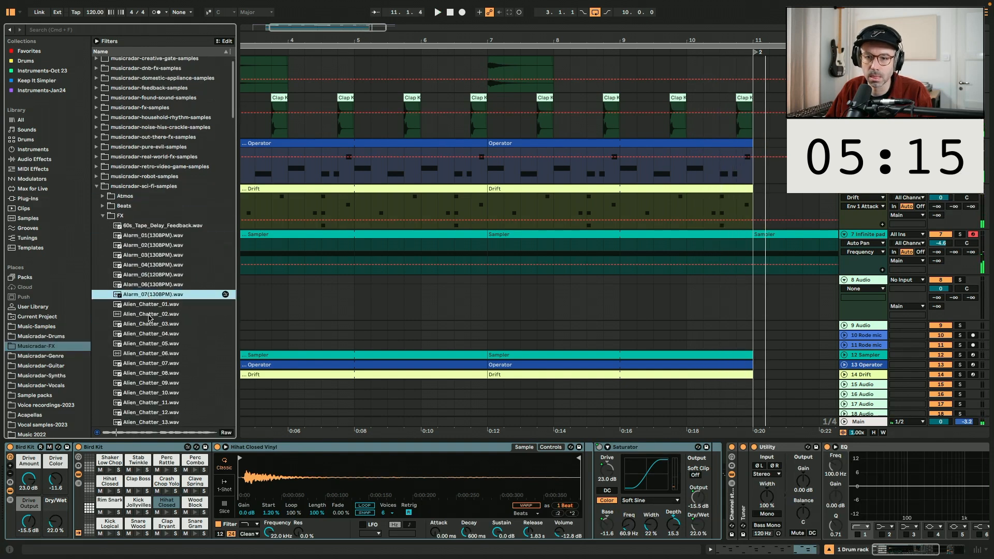
click(149, 315)
scroll(114, 137, up, 5)
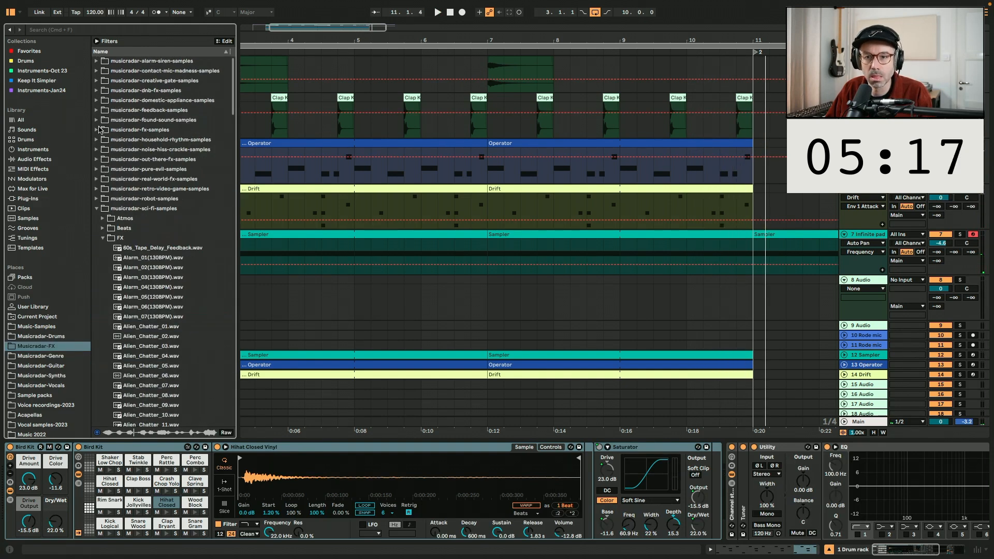
Audition samples from the SH101 Tones & FX and Runs folders of musicradar-fx-samples.
click(96, 130)
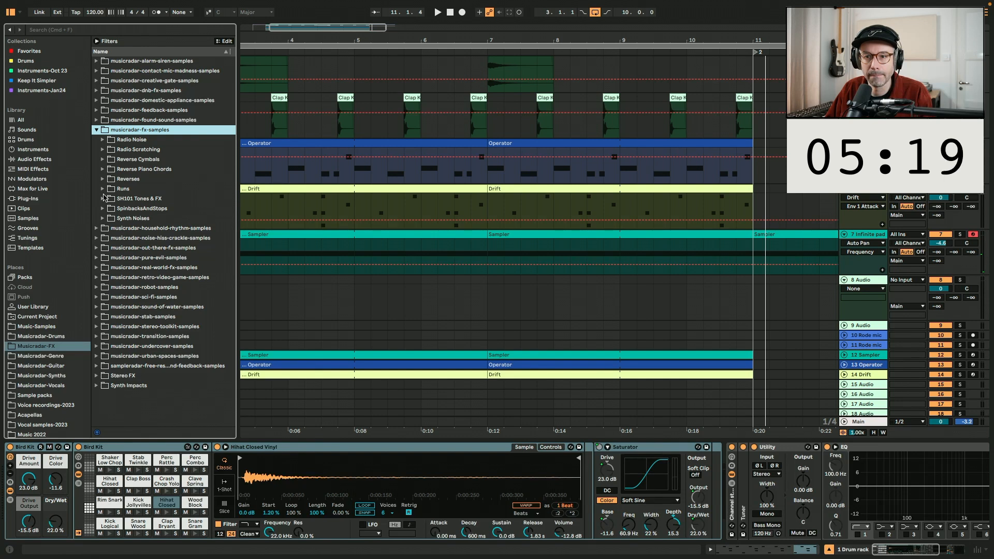
click(103, 199)
click(156, 268)
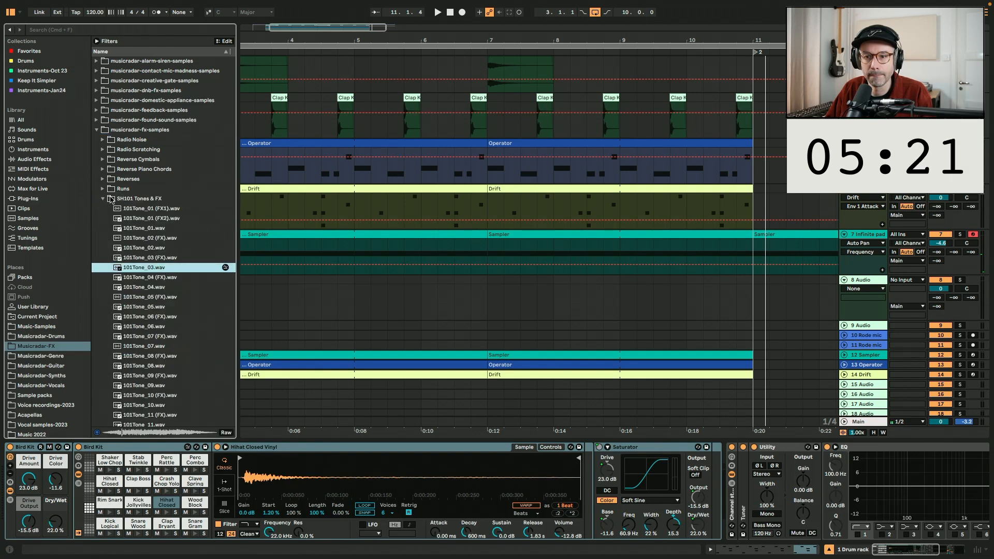
click(103, 189)
click(131, 219)
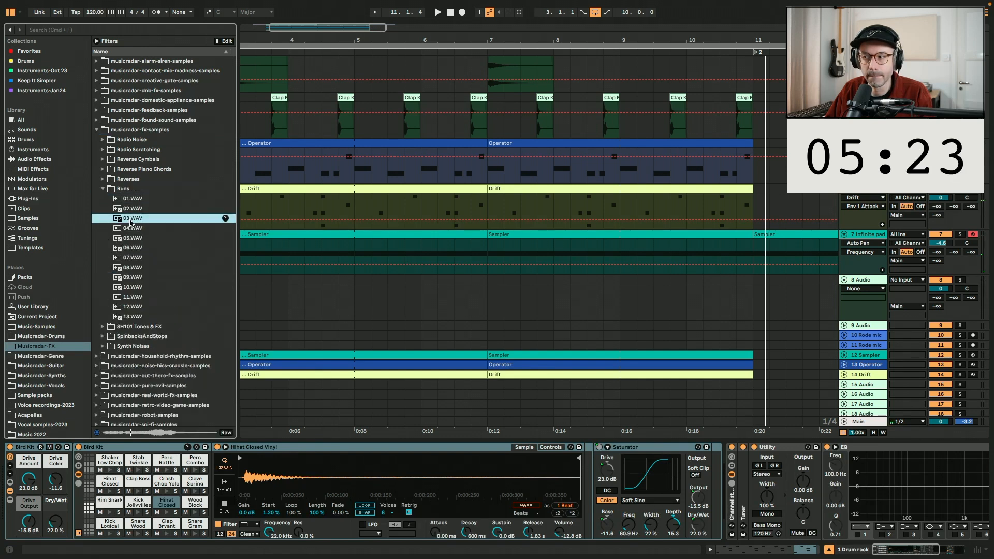
key(Down)
key(Down)
Place 06.WAV from the Reverses folder on audio track 8 at bar 12 and play it in context.
click(104, 179)
click(145, 241)
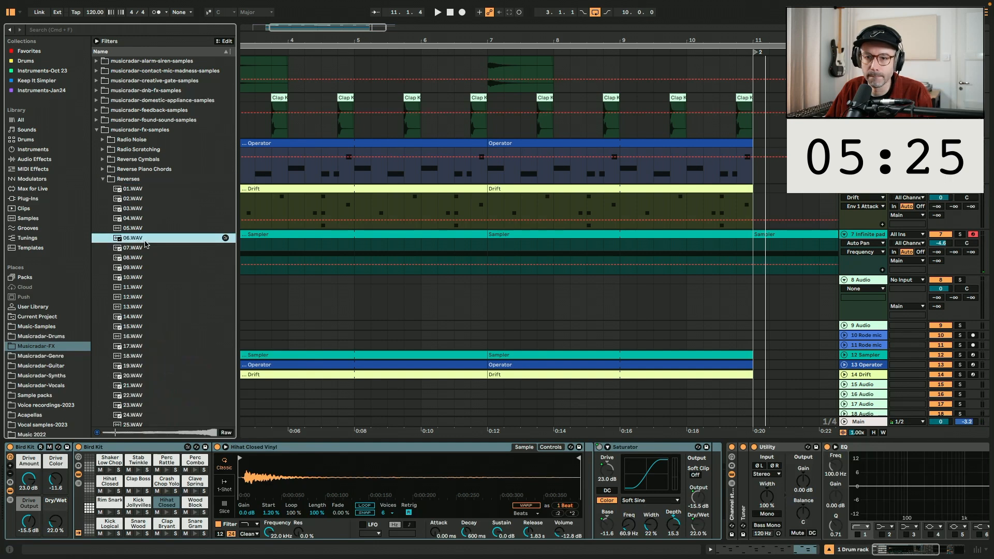
drag(141, 242, 700, 282)
key(space)
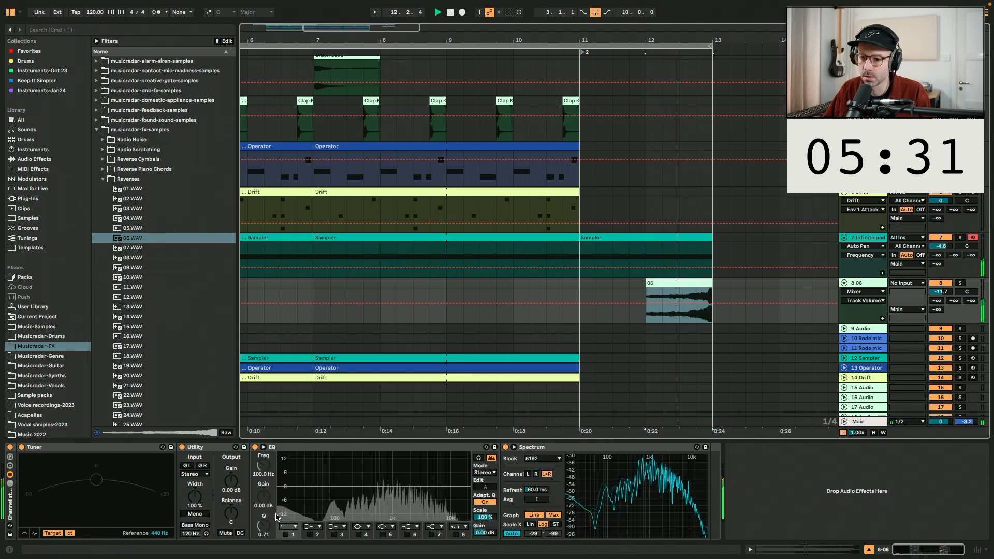
Enable the 100 Hz low-cut EQ band on track 8 and replace its clip with 16.WAV from Reverses, starting at 11.1.1.
click(285, 534)
click(155, 337)
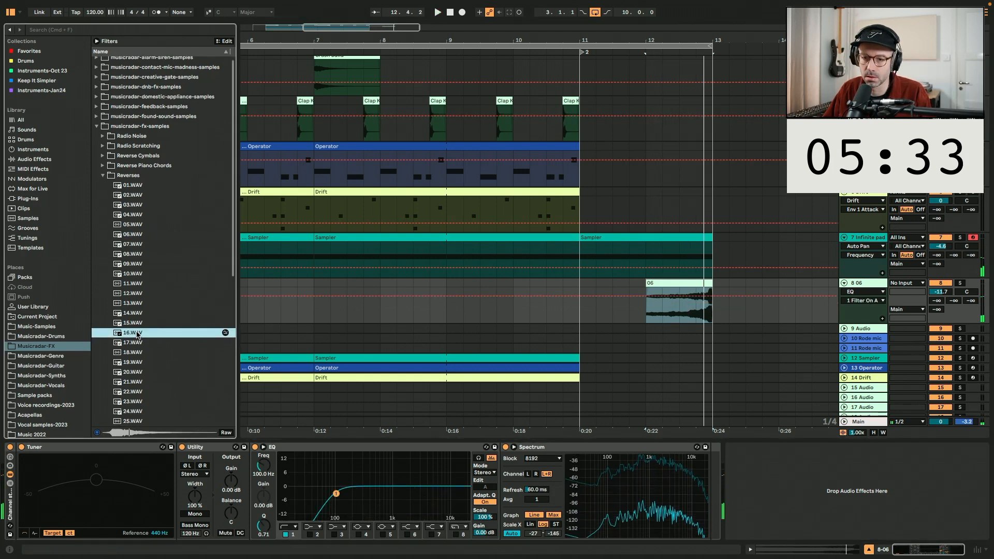
drag(155, 336, 580, 294)
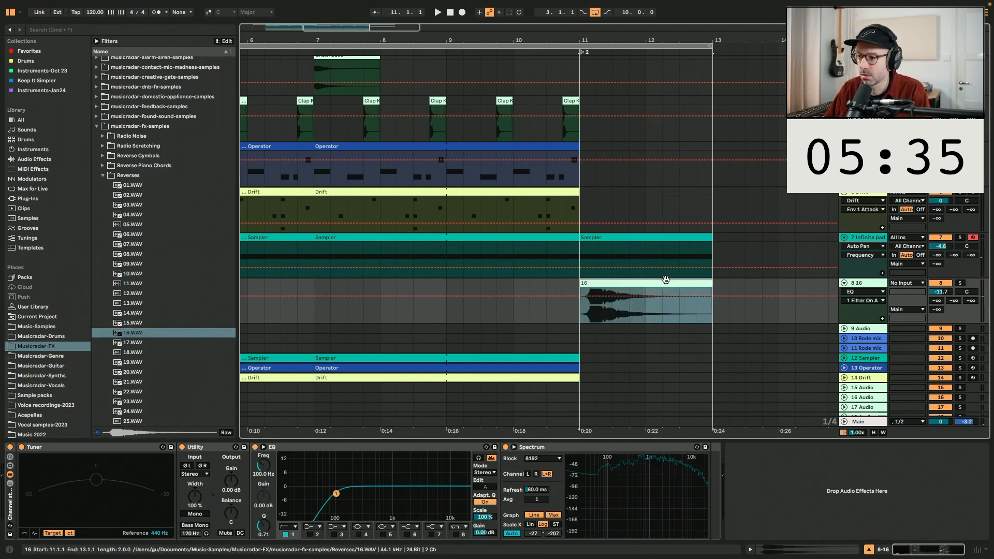
Reverse the 16.WAV clip and play it back in the arrangement.
double_click(666, 280)
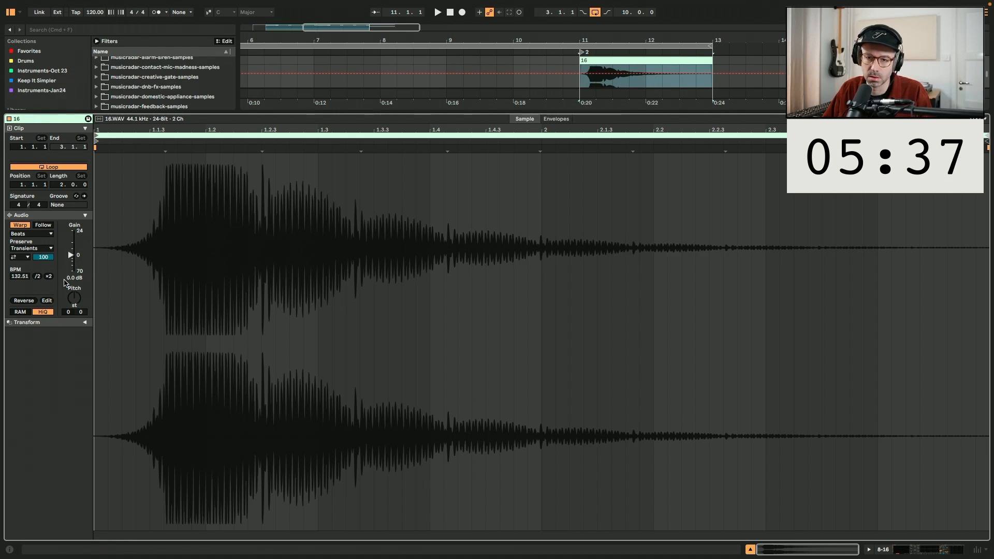
click(23, 300)
key(shift+Tab)
key(space)
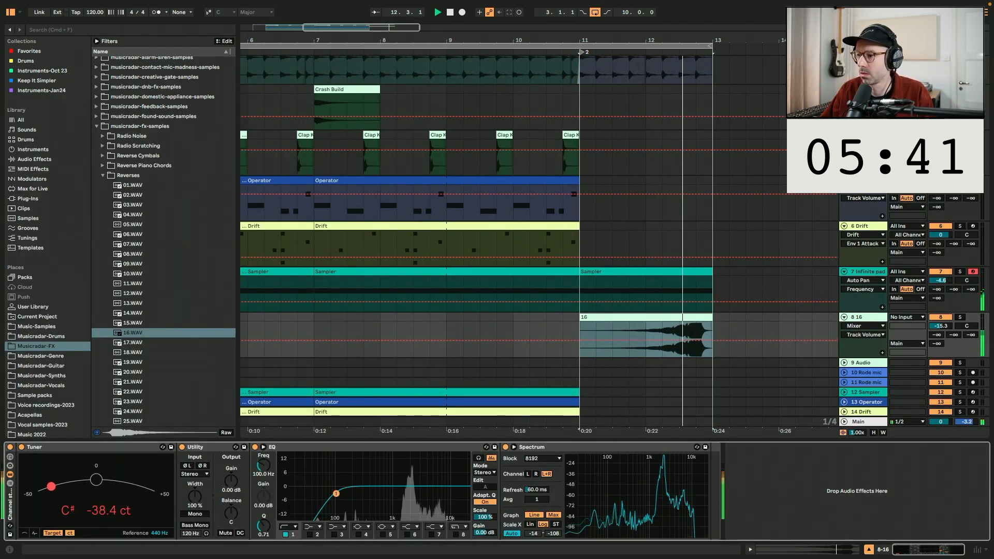
Split out and deactivate 11.1.3 to 11.2.1 of the clip on the second Drum rack track, and listen to the gap.
scroll(646, 155, up, 2)
click(645, 97)
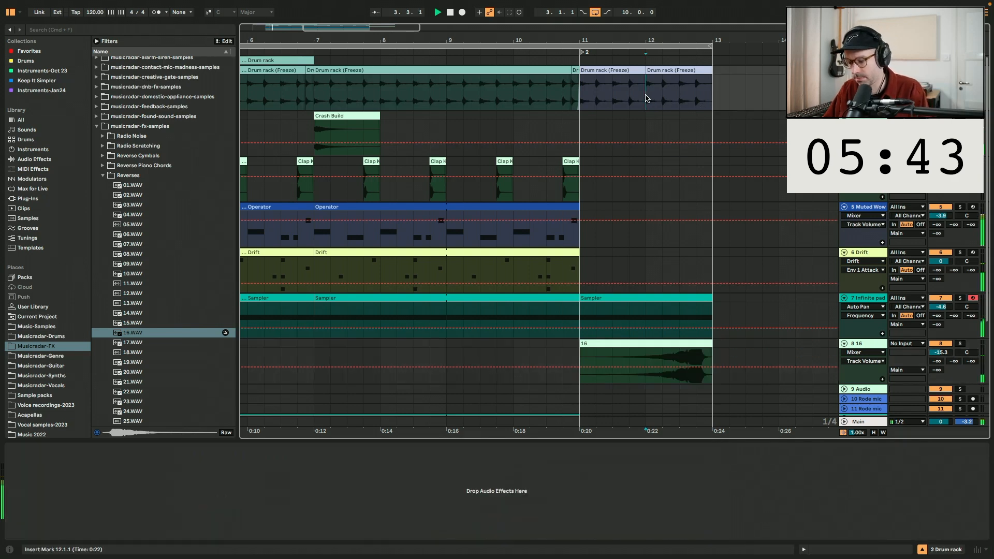
key(plus)
key(plus)
drag(498, 93, 514, 92)
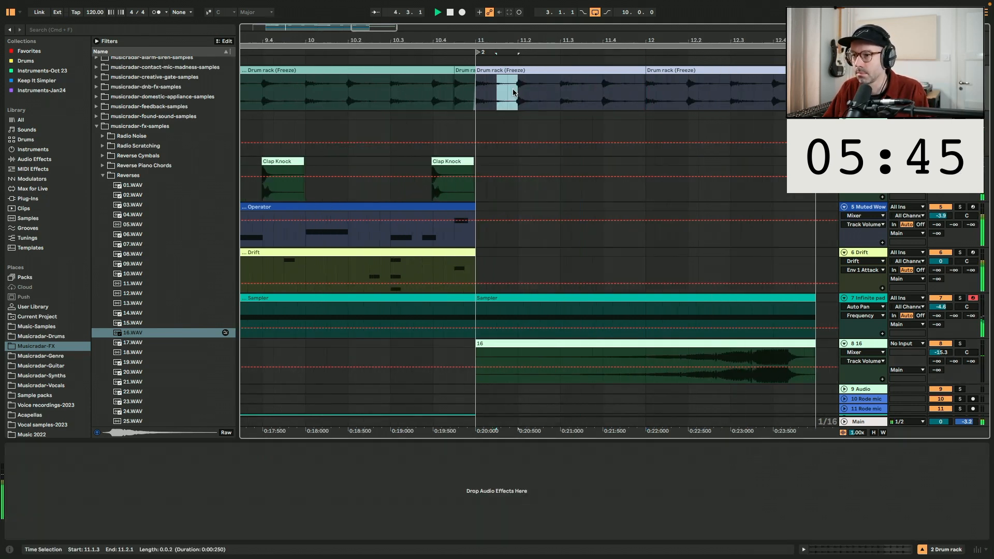
key(super+e)
click(475, 96)
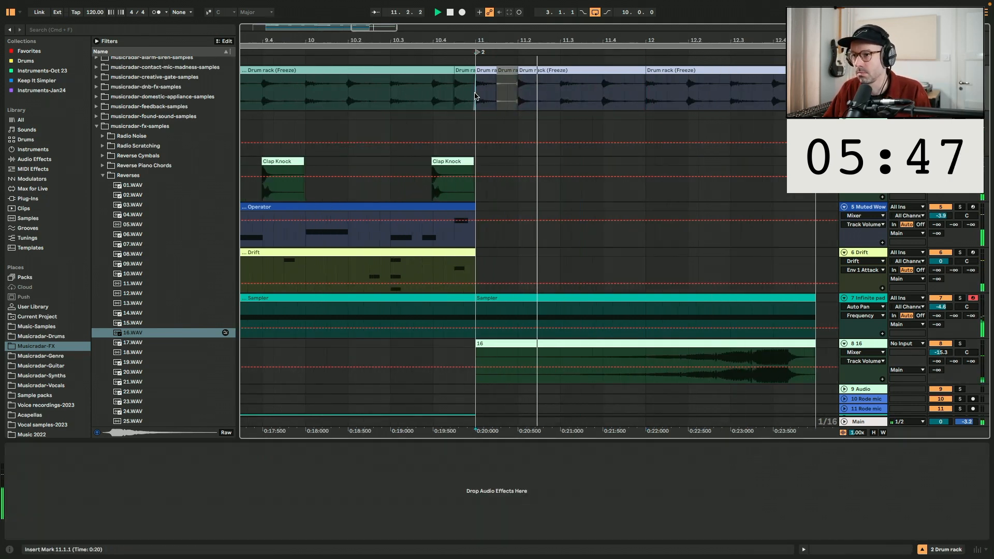
key(space)
Split out and deactivate further Drum rack slices at 11.3.3–11.4.1, 12.1.3–12.2.1, 12.2.3–12.3.1 and 12.4.4–13.1.1.
drag(580, 97, 601, 93)
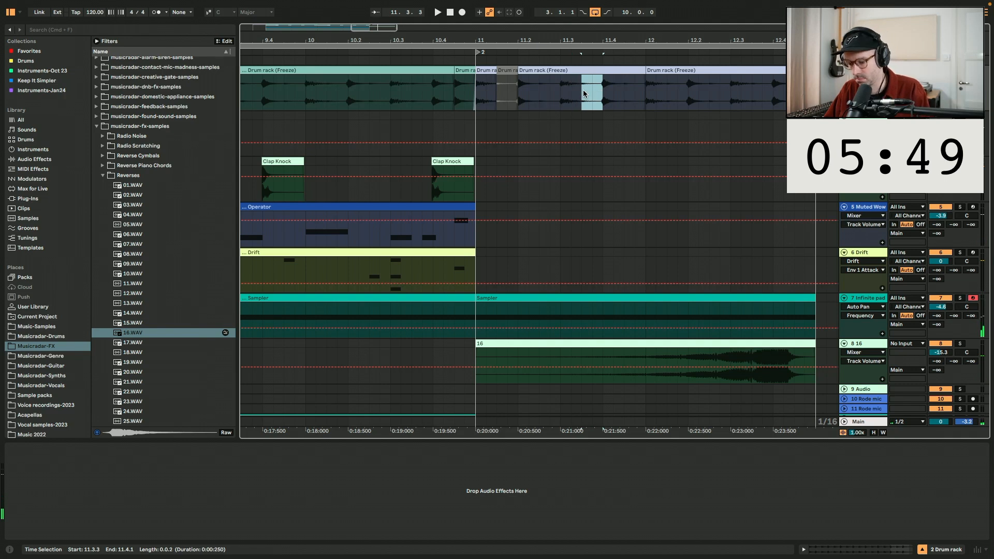
key(super+e)
drag(688, 91, 708, 88)
key(super+e)
click(780, 83)
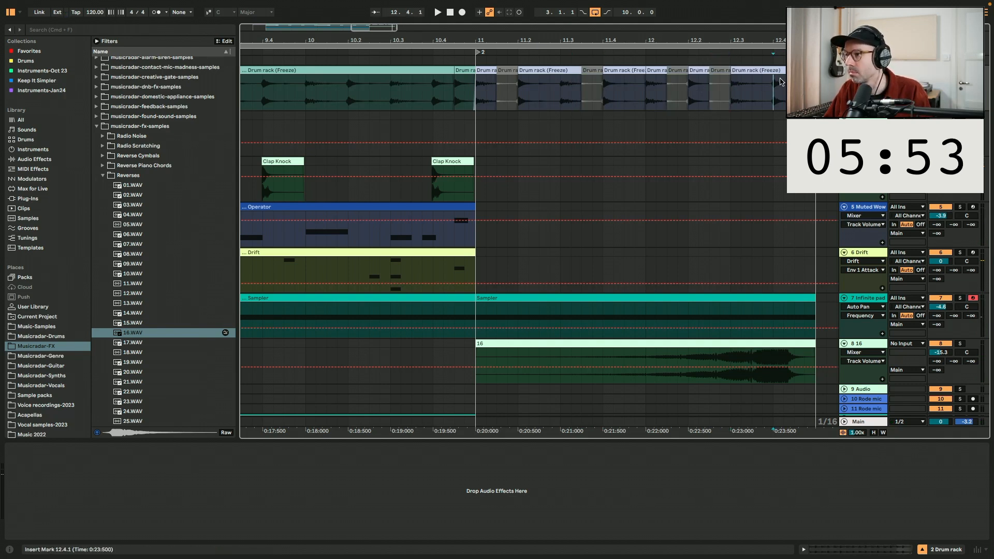
mouse_move(780, 82)
mouse_down()
mouse_move(793, 83)
mouse_move(784, 85)
mouse_up()
key(super+e)
key(super+d)
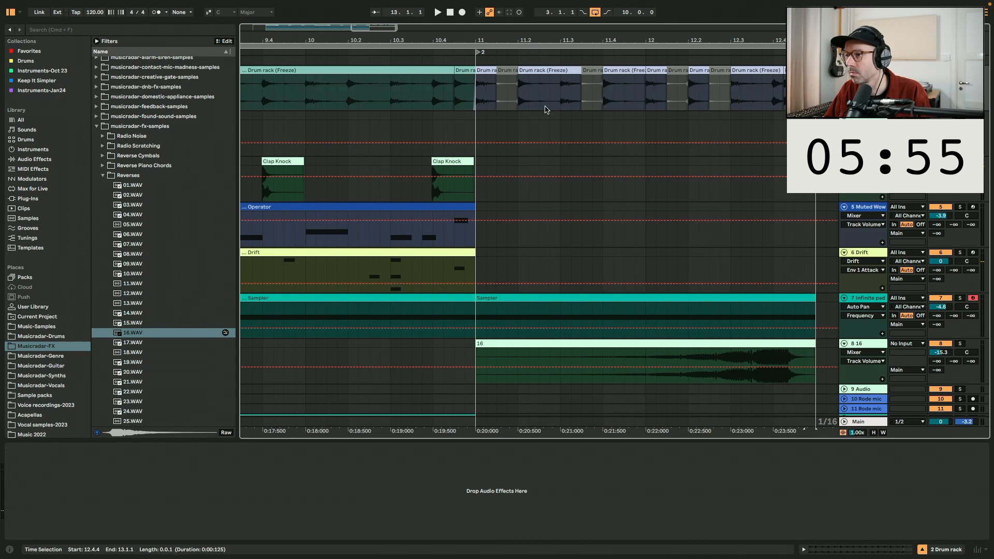
Rearrange the reversed 16 sample into two adjoining clips, spanning 11.1.1–11.3.1 and 11.3.1–13.1.1, and check them in playback.
click(474, 96)
key(space)
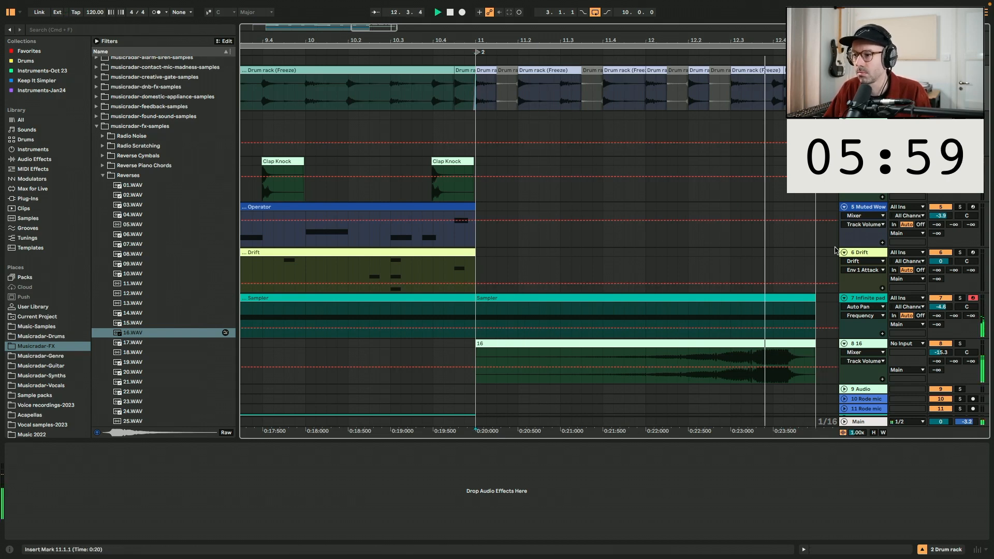
mouse_move(812, 342)
mouse_down()
mouse_move(729, 344)
mouse_move(813, 345)
mouse_up()
key(space)
click(550, 342)
key(space)
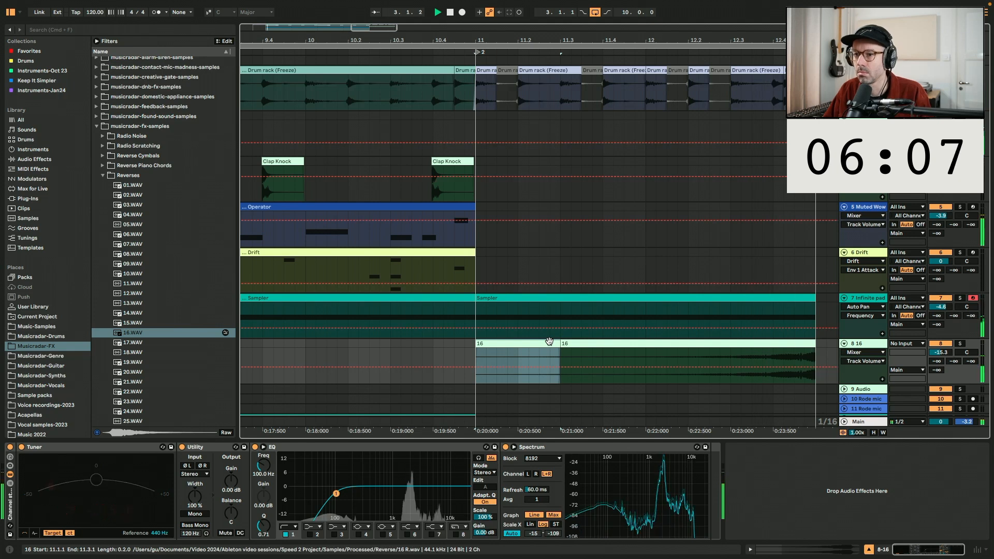
Move the Drum rack track at position 19 up to position 5, directly above the Muted Wow bass track.
key(w)
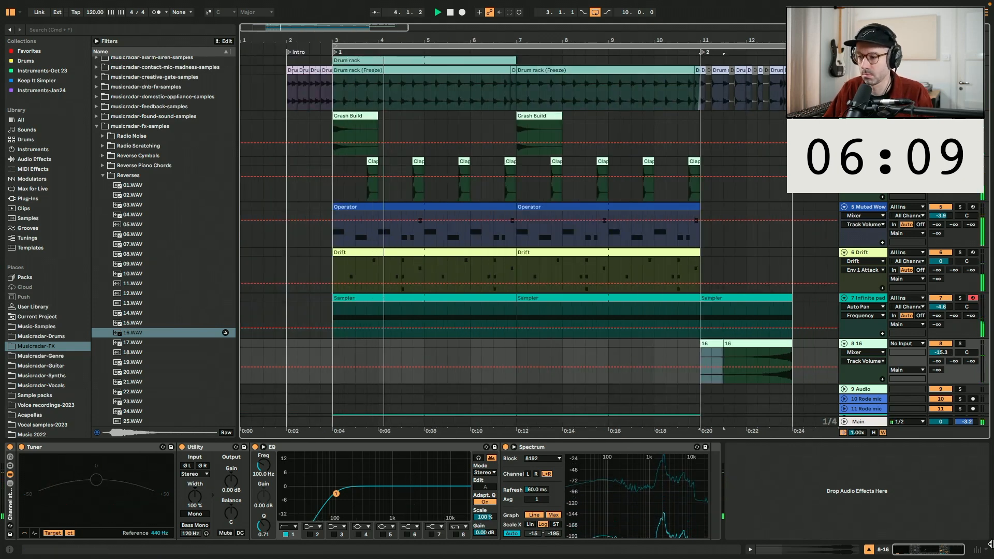
click(869, 549)
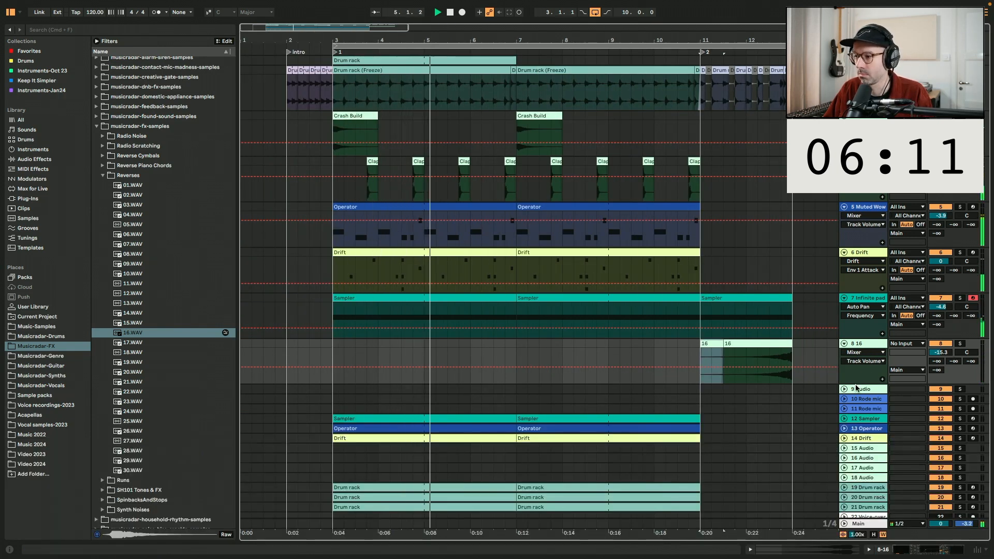
key(Down)
drag(863, 213, 872, 408)
scroll(868, 417, down, 2)
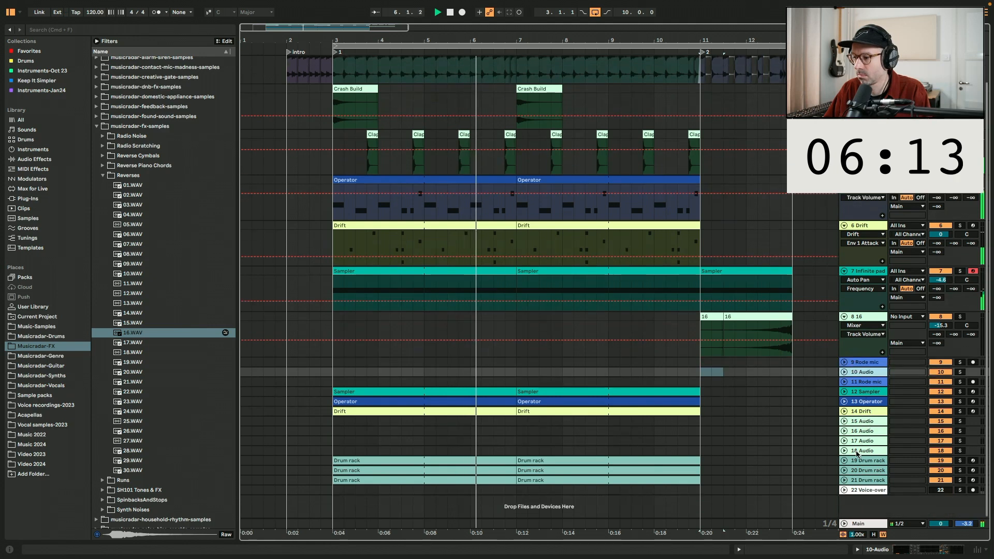
drag(860, 460, 857, 181)
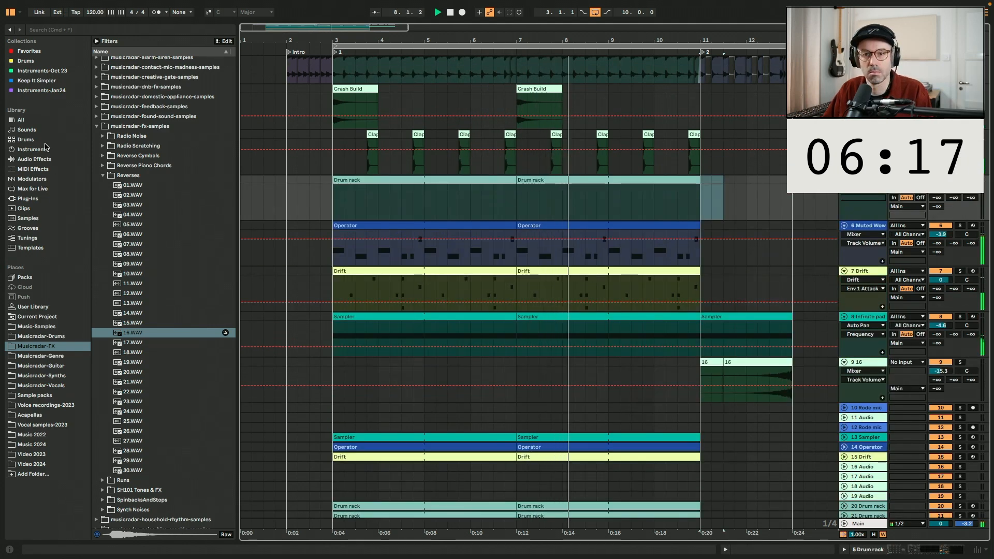
Filter the Drums library to Hihat and audition hi-hat samples for the empty Drum Rack.
click(45, 142)
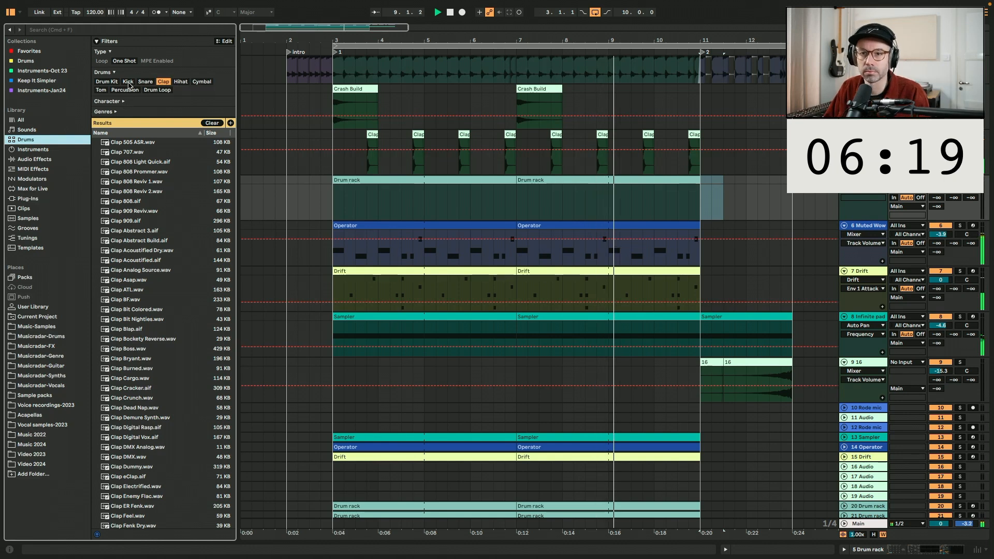
click(180, 82)
click(146, 321)
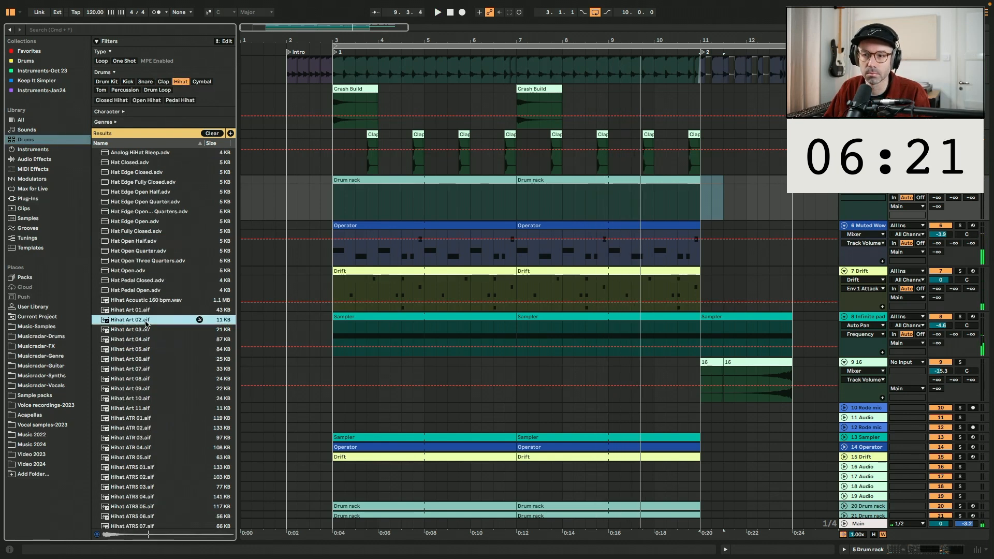
key(shift+Tab)
click(169, 369)
scroll(169, 369, down, 10)
click(169, 369)
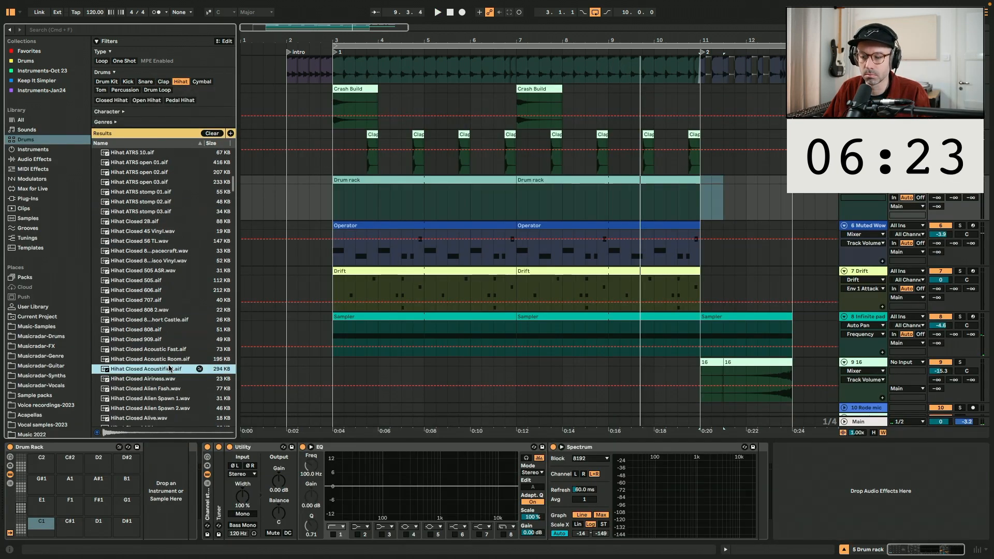
scroll(170, 369, down, 5)
click(168, 366)
click(169, 395)
scroll(169, 394, down, 10)
click(169, 395)
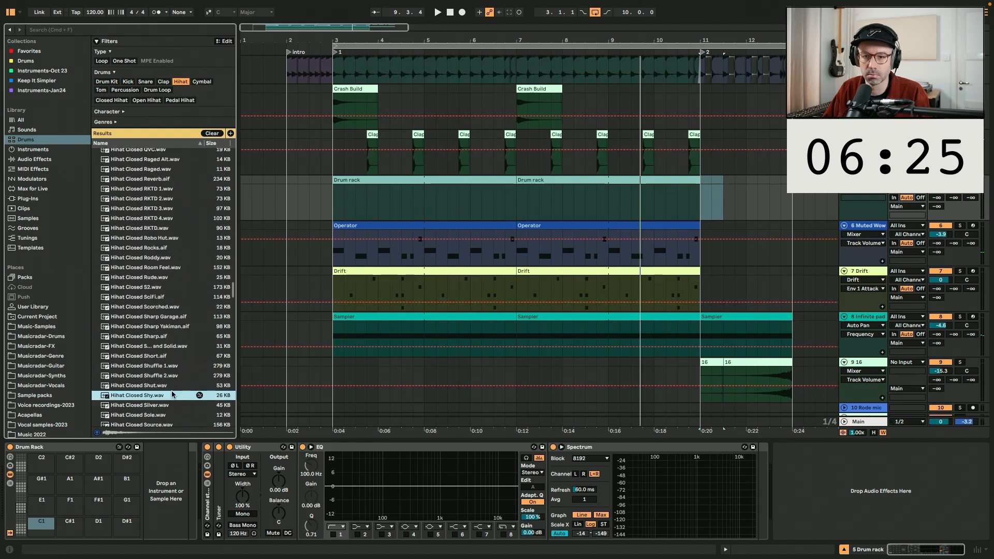
scroll(162, 269, down, 15)
scroll(162, 273, up, 20)
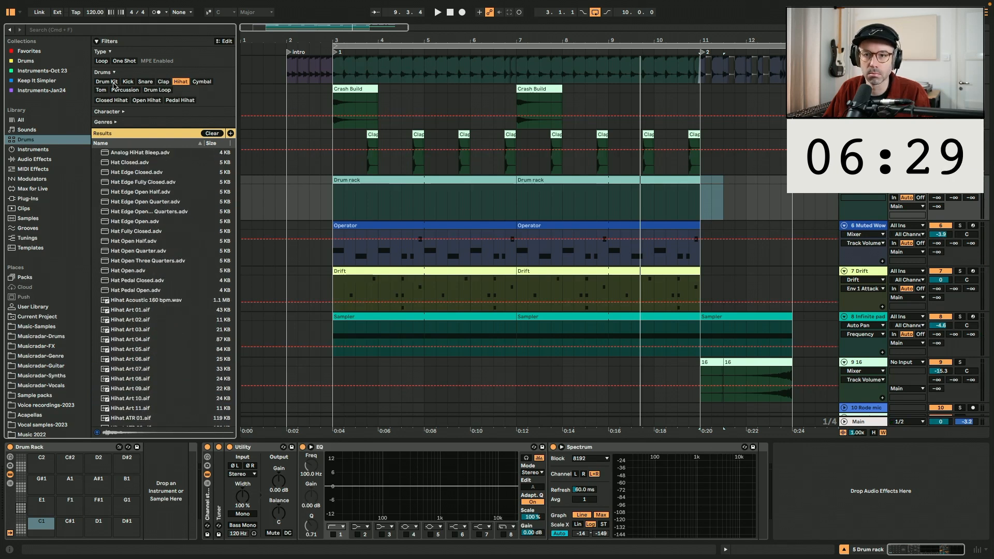
Limit the hi-hat results to one-shots, audition a closed hi-hat sample, and clear the Hihat filter.
click(123, 61)
click(160, 191)
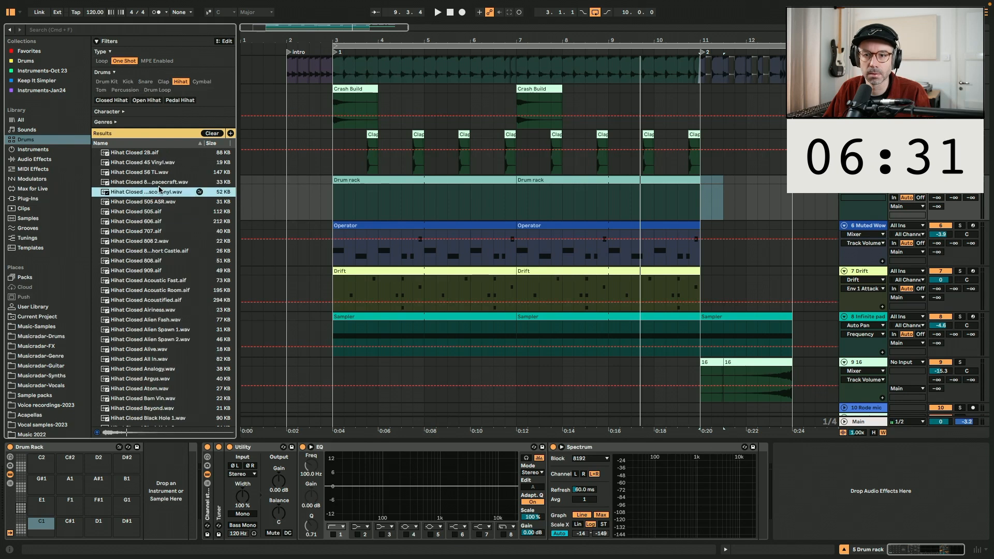
click(180, 82)
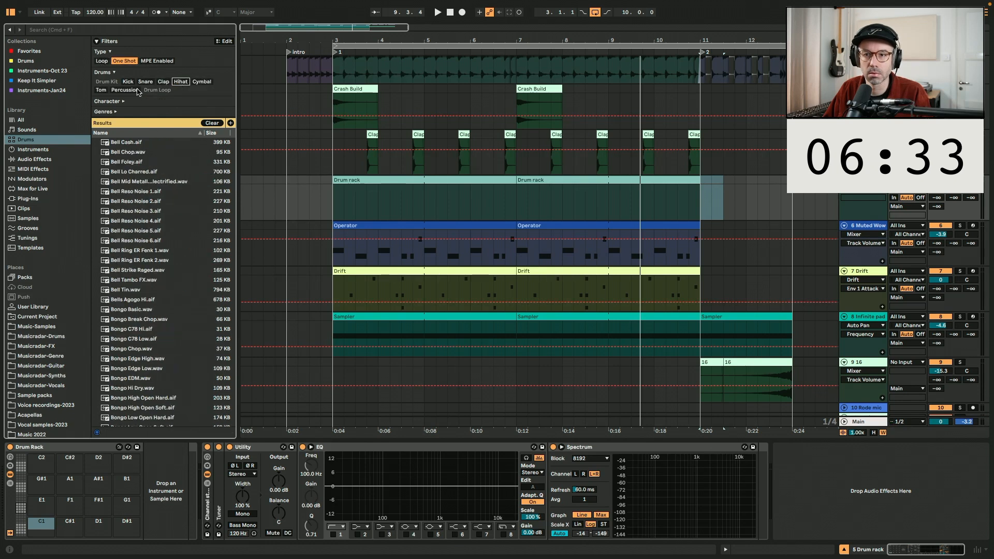
Filter the one-shots to Percussion and Shaker, and load Shaker Ironman.aif onto the Drum Rack's E1 pad.
click(137, 92)
click(154, 236)
scroll(154, 236, down, 8)
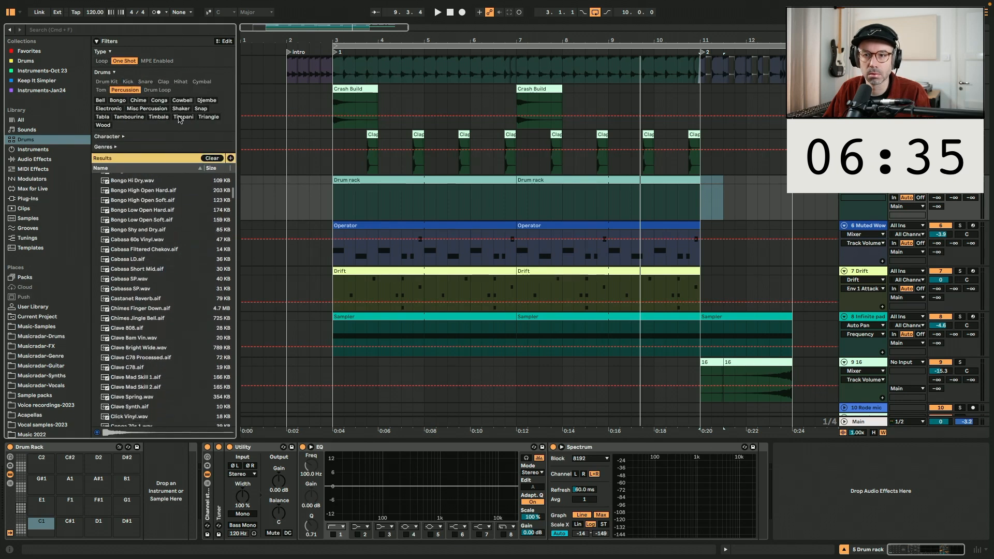
click(181, 108)
click(176, 309)
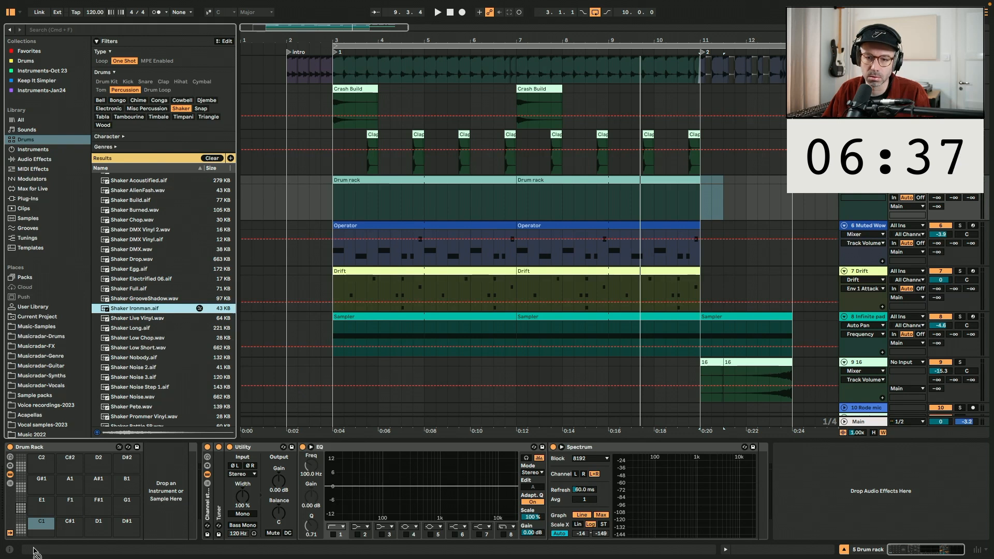
drag(84, 515, 84, 515)
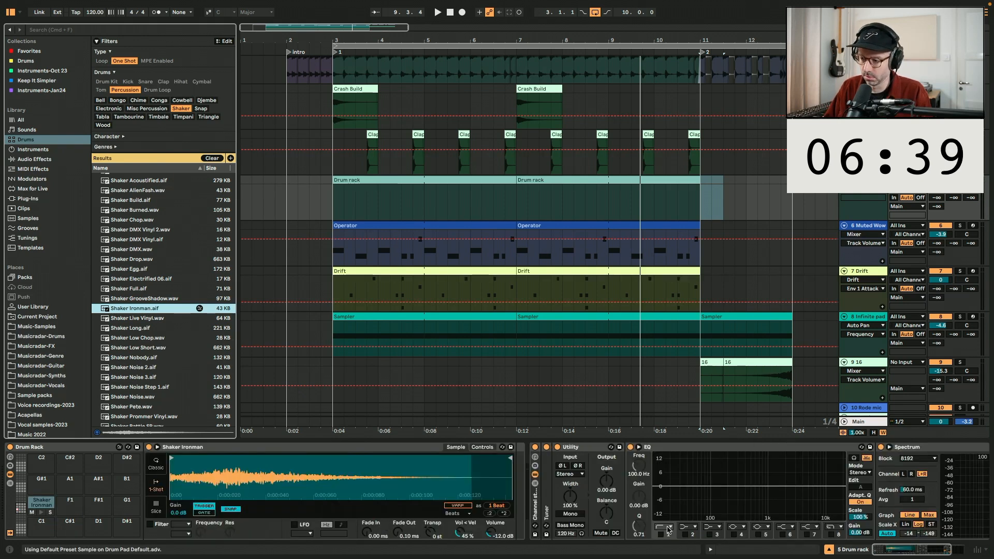
Enable the low cut in the Drum rack track's EQ and make its clip one Shaker clip spanning 3.1.1–11.1.1.
click(667, 528)
click(505, 181)
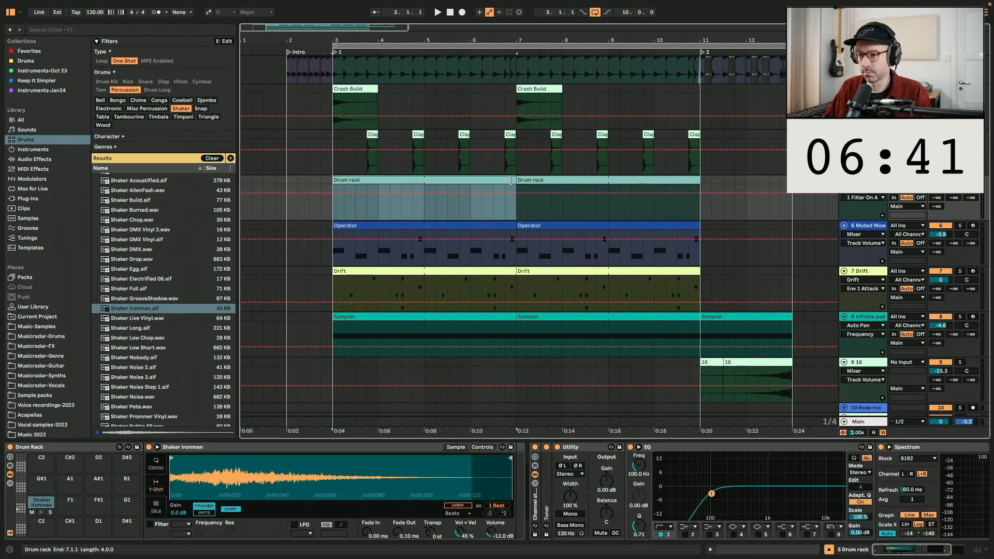
drag(516, 184, 686, 184)
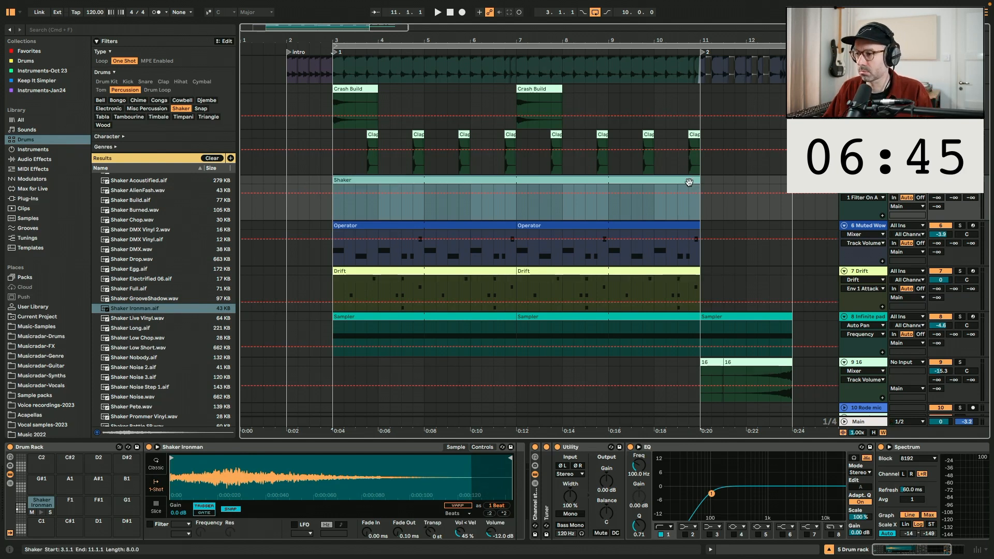
Add Shaker Ironman notes at 1.1.1 and 1.1.3 in the Shaker clip, and set the first note's velocity to 67.
double_click(689, 182)
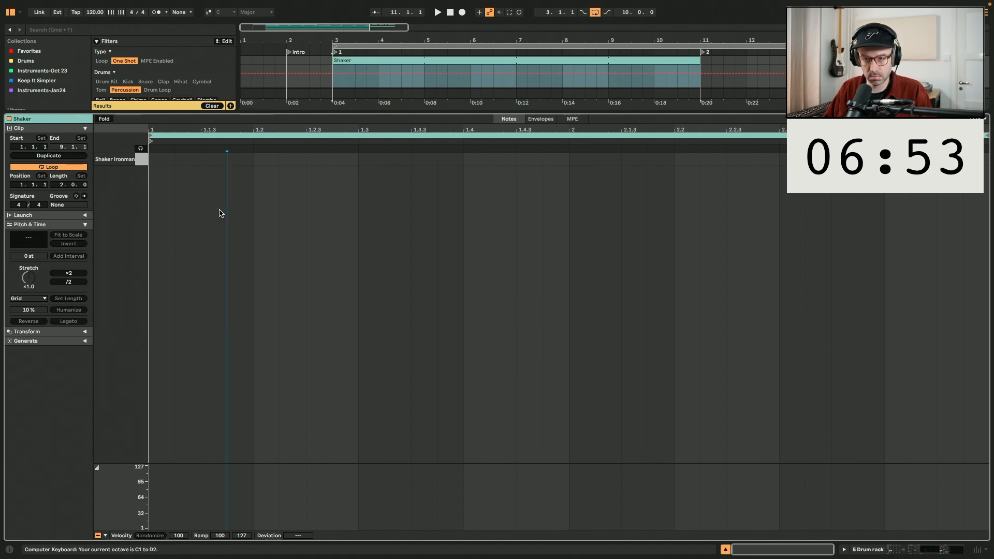
double_click(163, 159)
double_click(211, 159)
drag(172, 483, 172, 515)
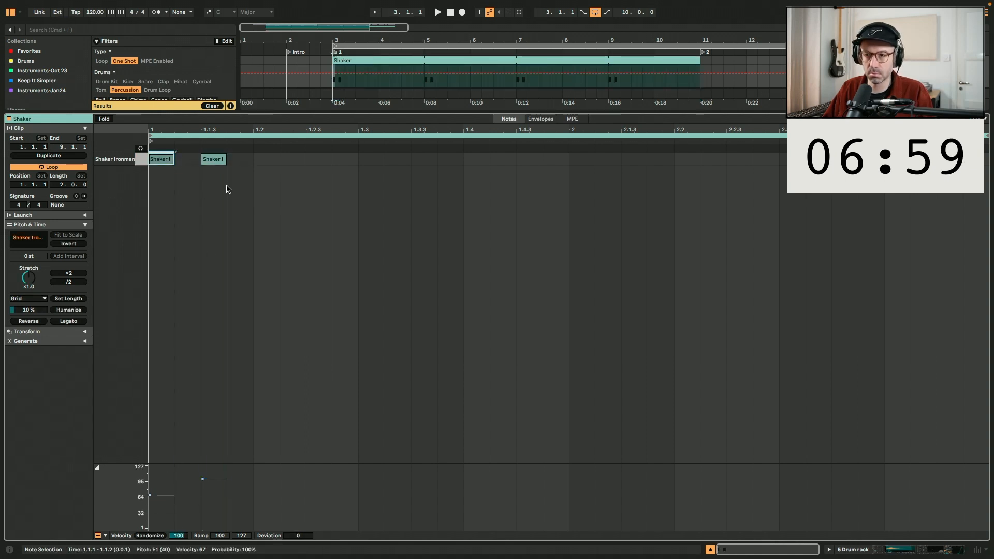
Duplicate the shaker note pair across the two-bar loop and add extra velocity-67 notes at 1.4.4 and 2.4.4.
click(253, 188)
key(super+a)
key(super+d)
key(super+d)
key(super+d)
key(super+d)
key(super+d)
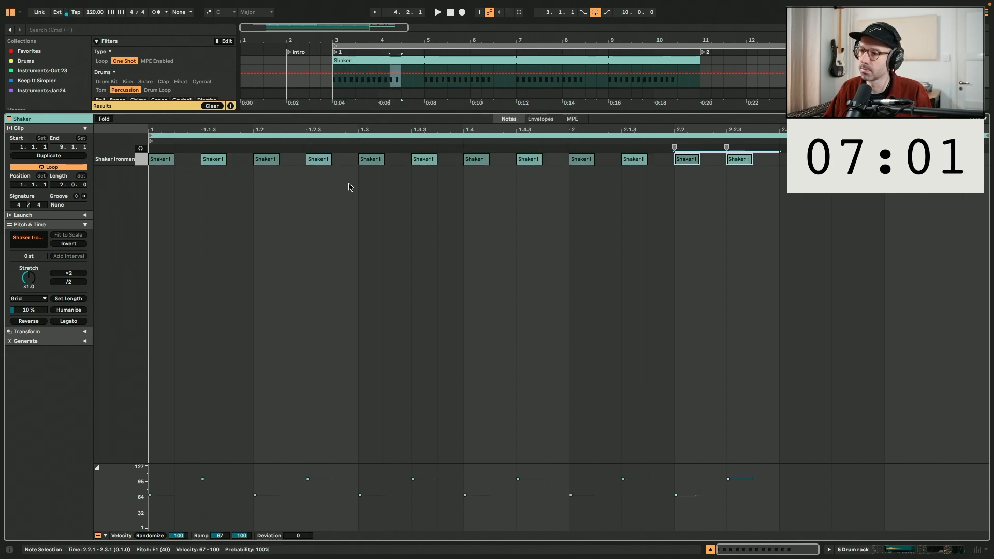
key(super+d)
drag(480, 161, 980, 161)
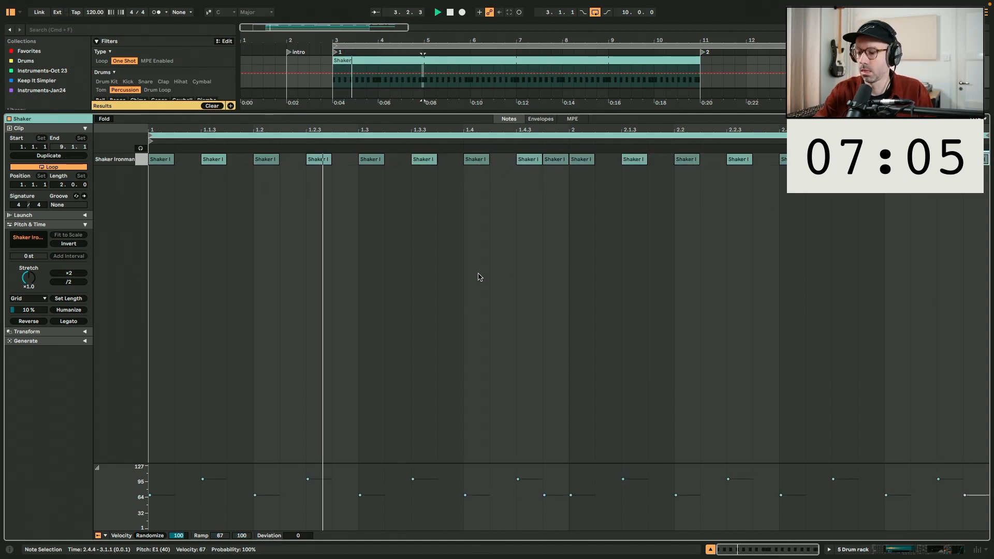
Return to the arrangement and pan the shaker's Drum rack track to 6R and the Drift track to 4R.
key(shift+Tab)
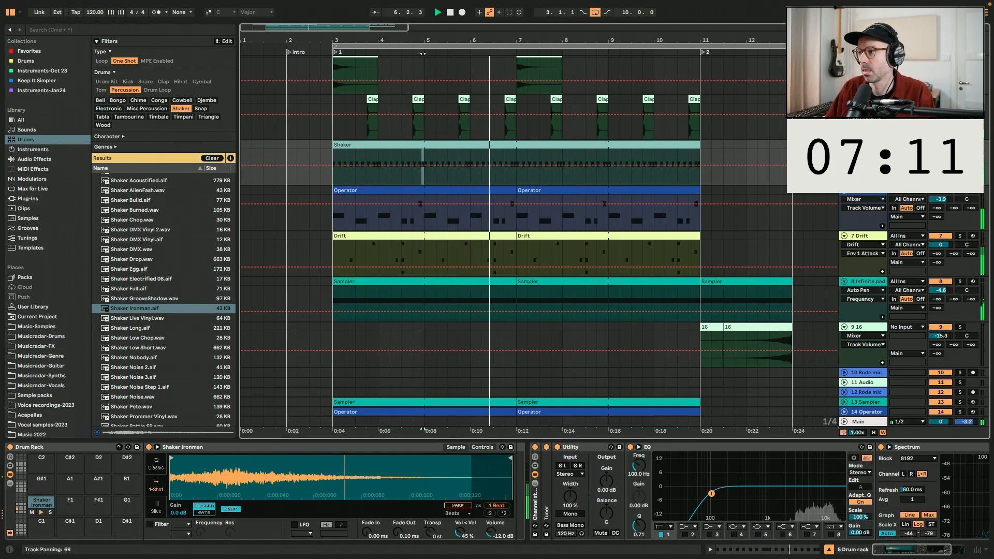
scroll(513, 233, up, 3)
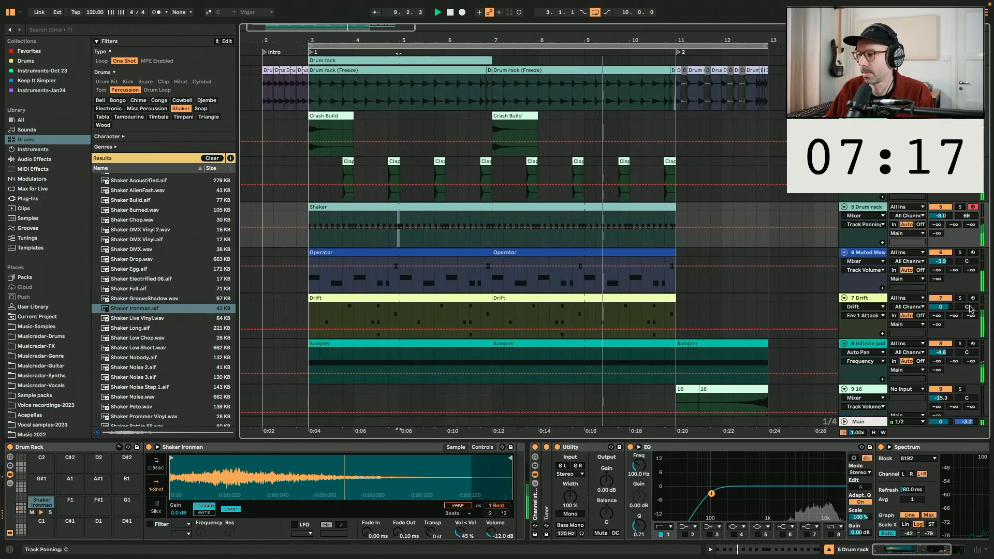
drag(967, 307, 967, 303)
Extend the second Operator clip on the Muted Wow bass track to 13.1.1 and split it at 11.1.1.
scroll(643, 222, right, 1)
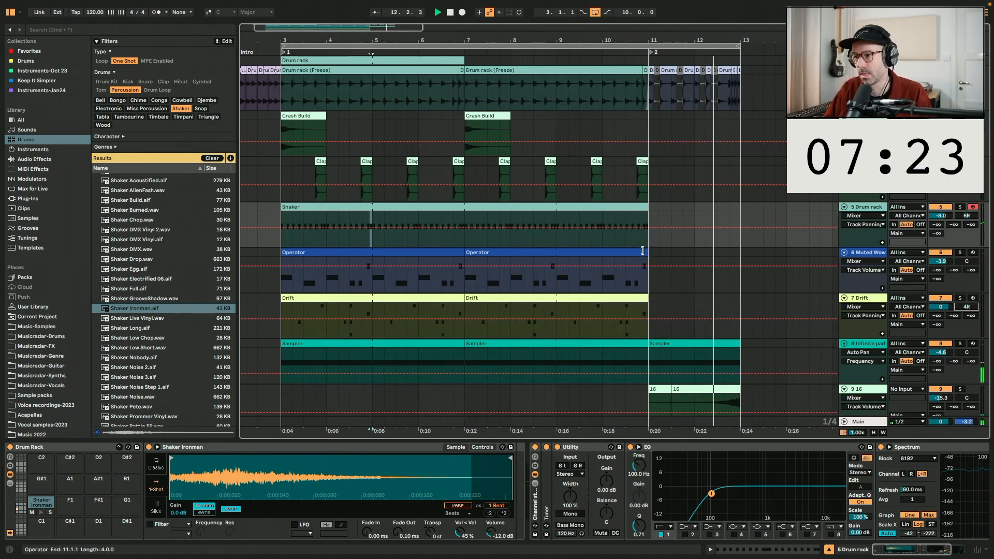
drag(646, 252, 737, 251)
click(646, 280)
key(super+e)
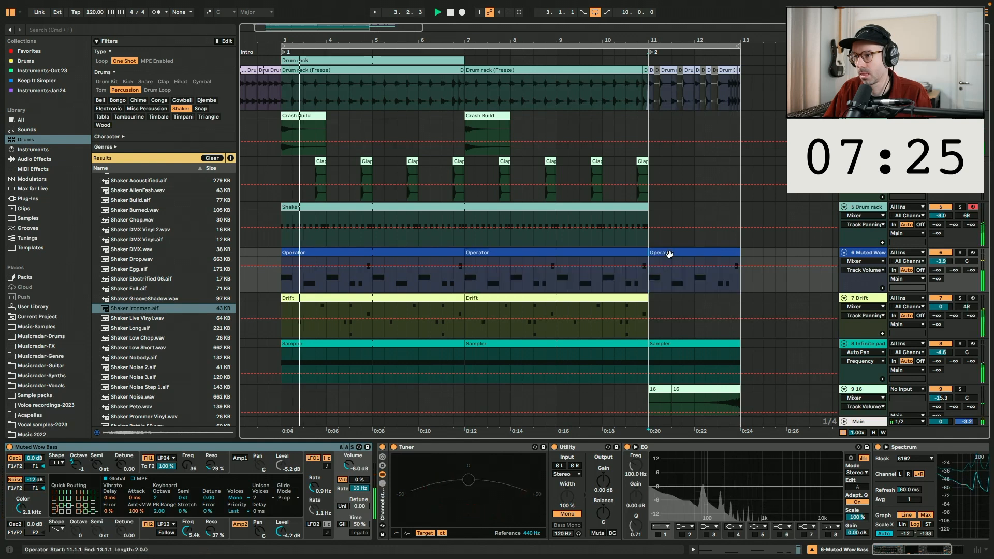
Deactivate every note after the opening F1 in the Operator bass clip at 11.1.1.
double_click(669, 253)
drag(306, 375, 992, 194)
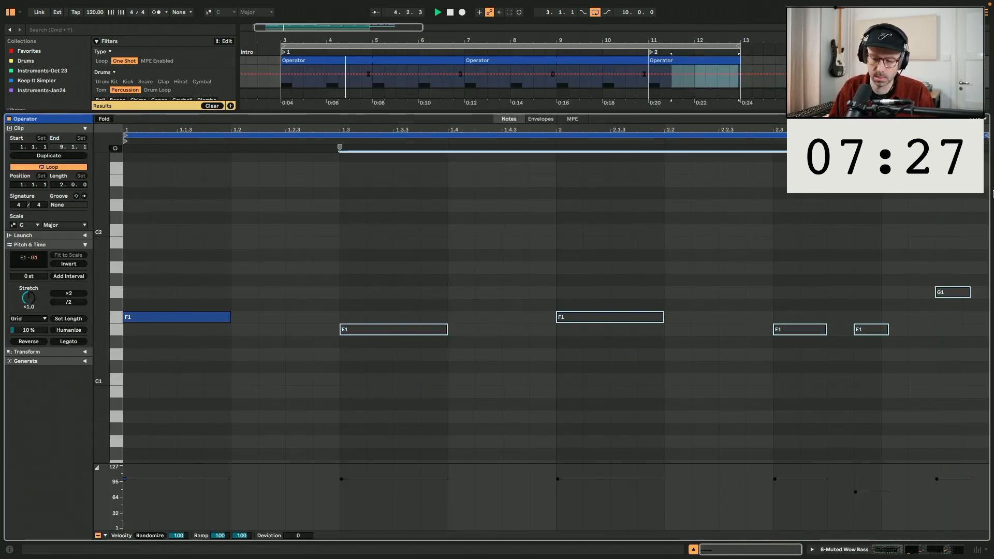
click(228, 317)
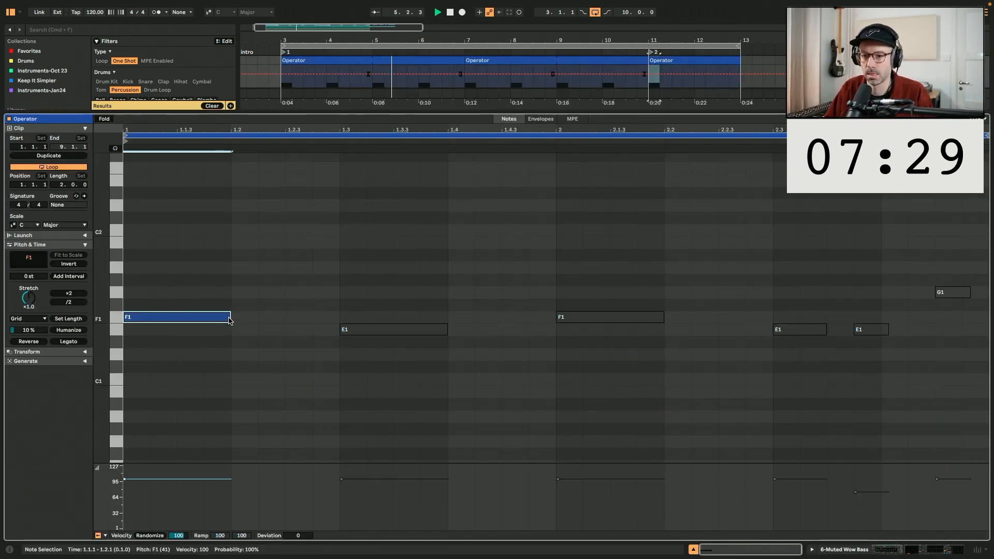
Shorten the opening F1 bass note to a sixteenth and copy it to 2.1.1, 2.4.1 and 2.4.2.
drag(228, 317, 906, 323)
key(space)
key(space)
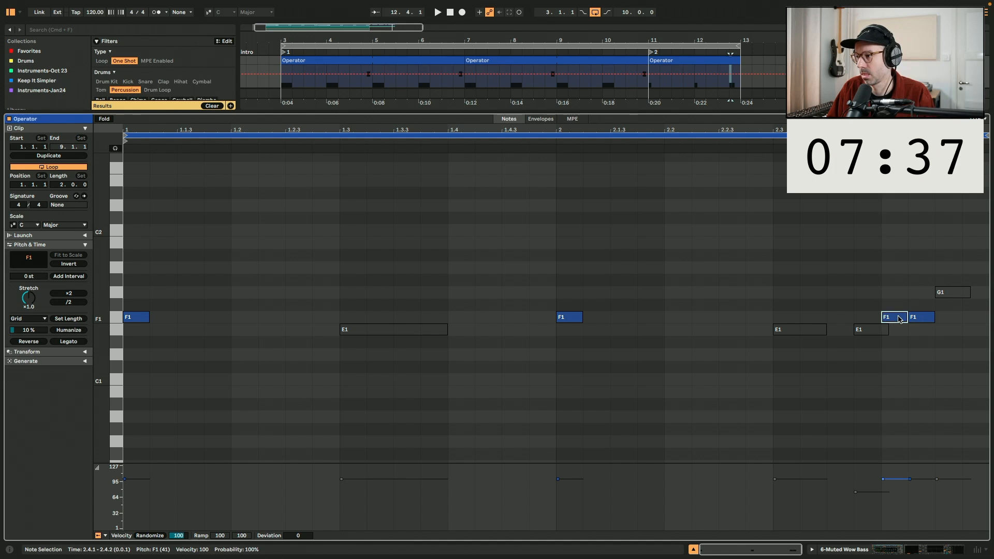
click(885, 301)
key(space)
Recolour the Operator clip at 11.1.1 light blue in the arrangement and check the playback.
key(shift+Tab)
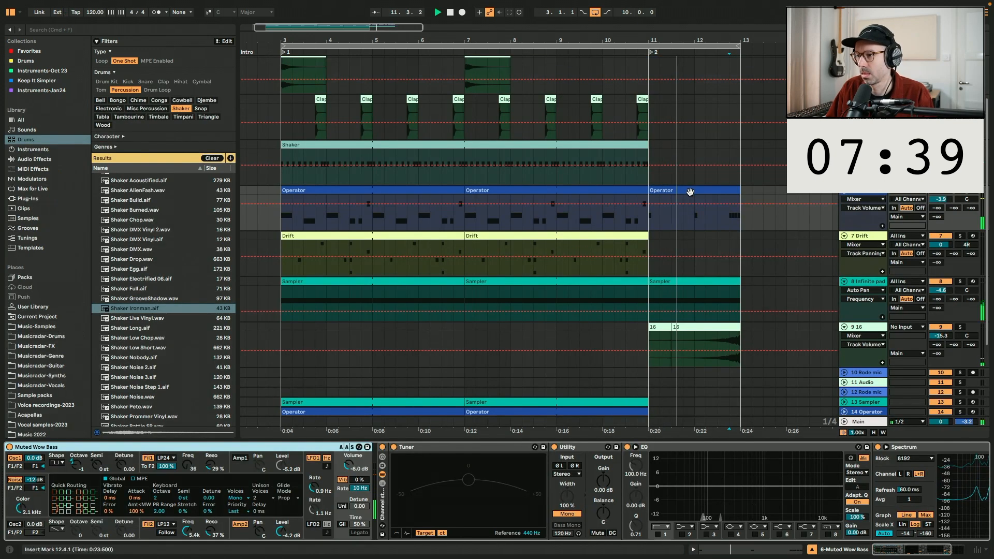
right_click(689, 191)
click(768, 366)
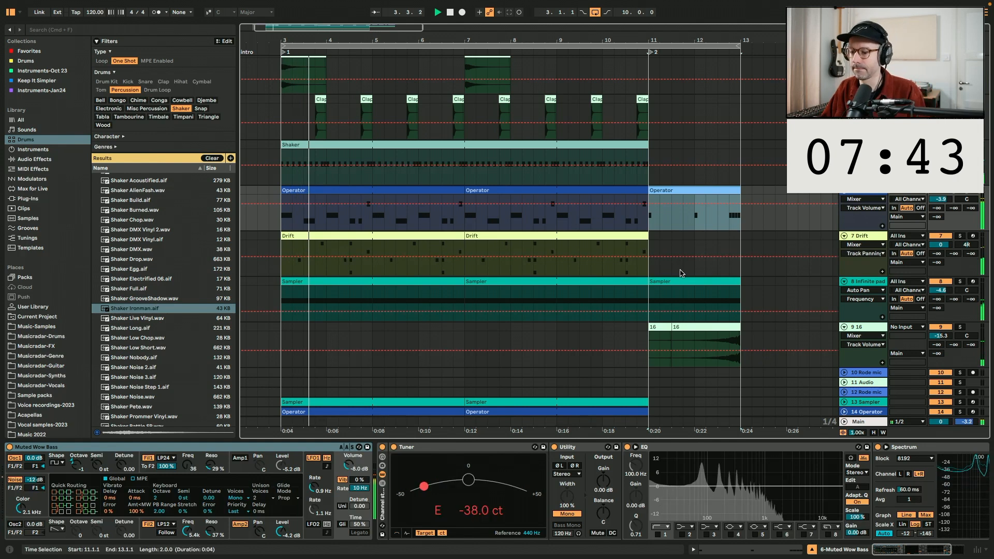
click(654, 228)
key(space)
key(space)
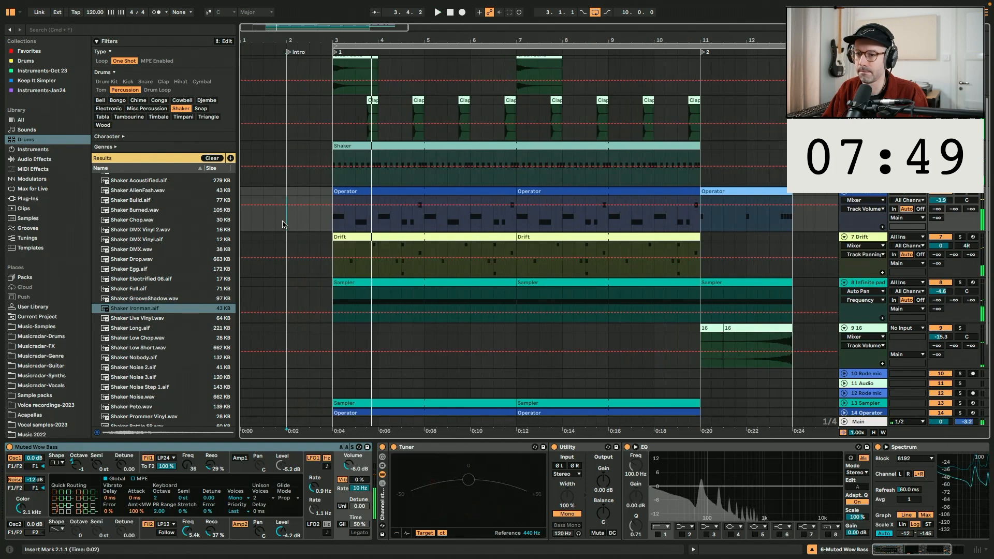
Copy the short reversed 16 clip into the intro as three adjoining clips spanning 1.4.1–3.1.1.
click(285, 224)
key(space)
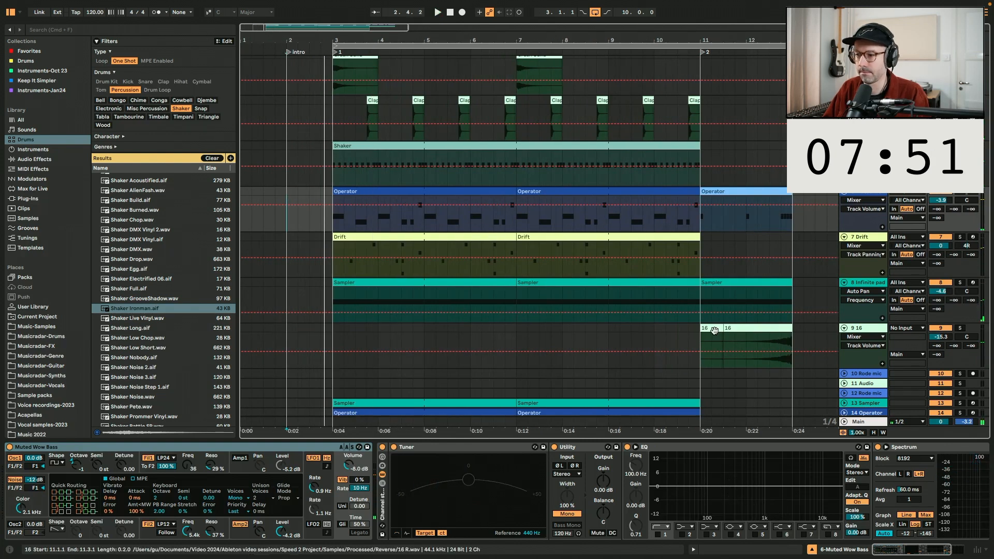
drag(710, 328, 302, 328)
key(super+d)
key(super+d)
key(super+z)
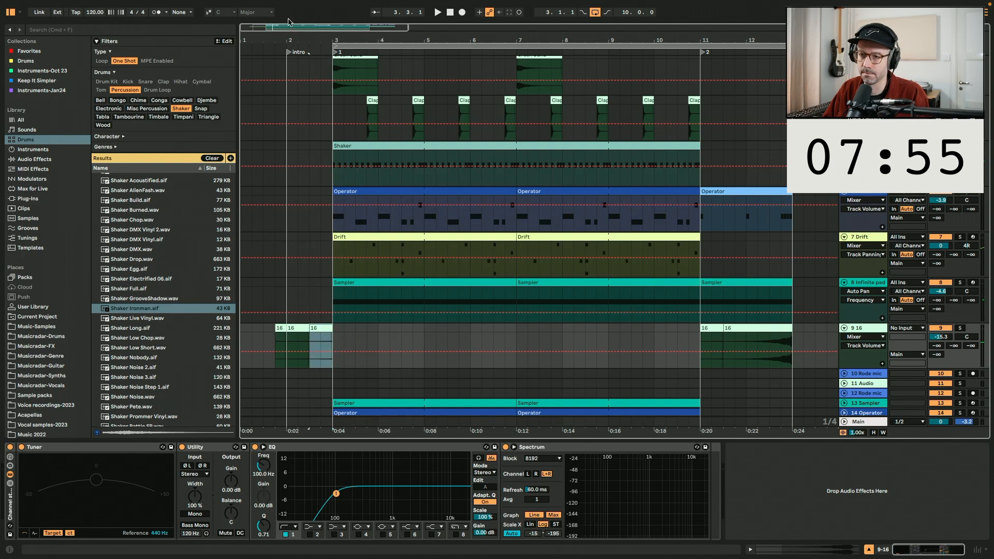
Add a locator named start at 1.4.1, hide the browser, and play the intro into the main section.
click(277, 63)
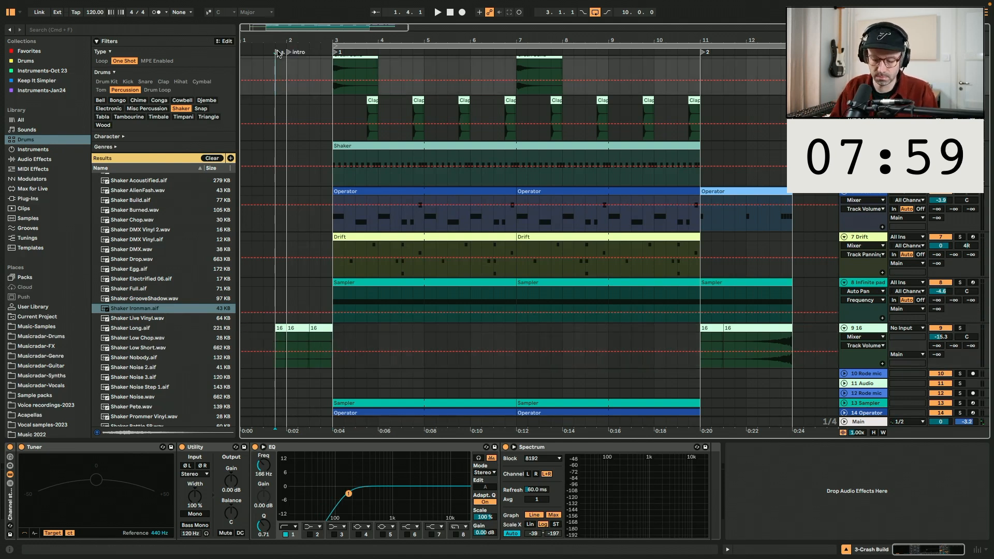
key(alt+super+b)
key(plus)
key(plus)
key(plus)
key(plus)
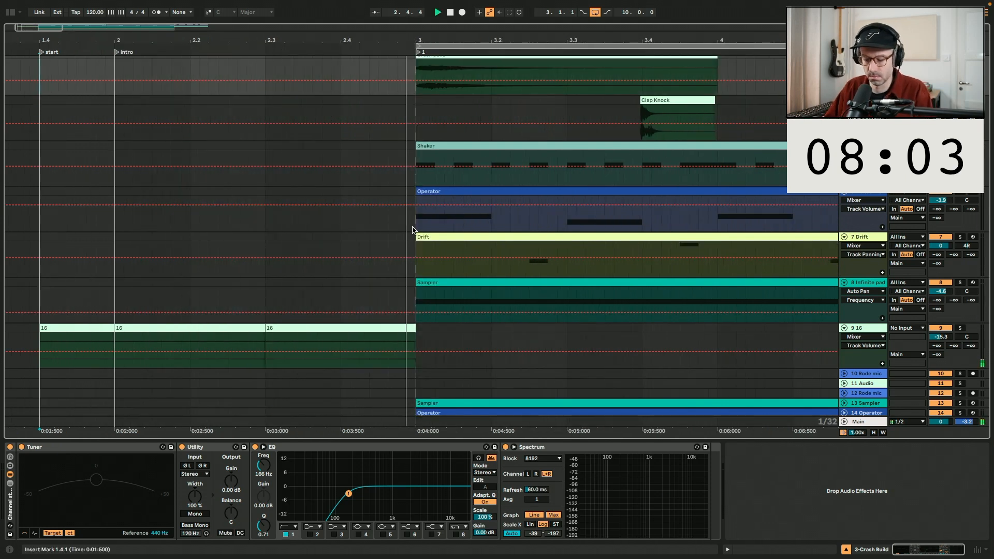
key(minus)
key(minus)
key(minus)
scroll(372, 224, left, 1)
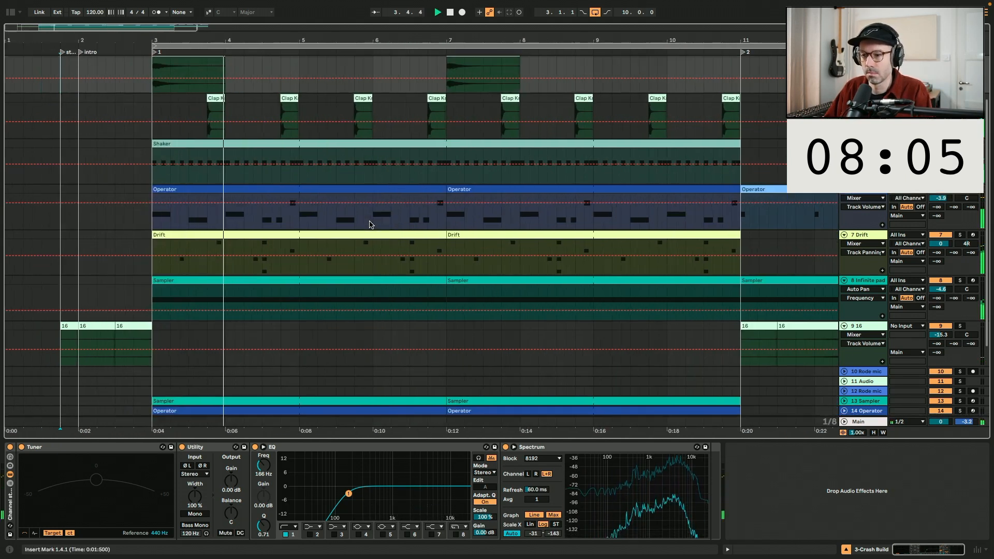
scroll(372, 224, down, 2)
Show the browser again, move the Sampler track from position 13 to 9, below Infinite pad, and unfold it.
click(12, 13)
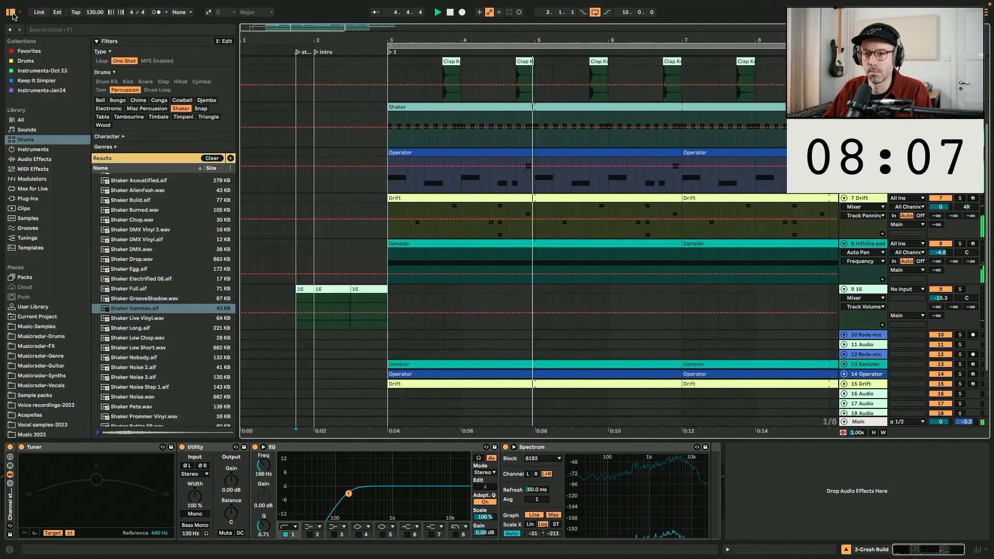
scroll(924, 310, down, 3)
drag(857, 300, 857, 223)
key(u)
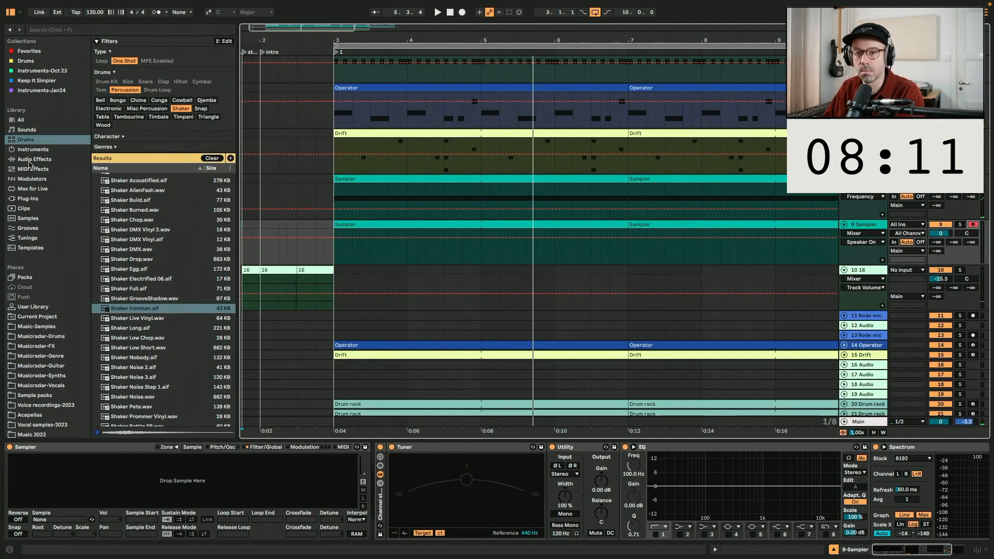
Load the Cowbell.adg preset from the Instruments-Oct 23 collection onto the empty Sampler track and audition it.
click(41, 71)
click(173, 215)
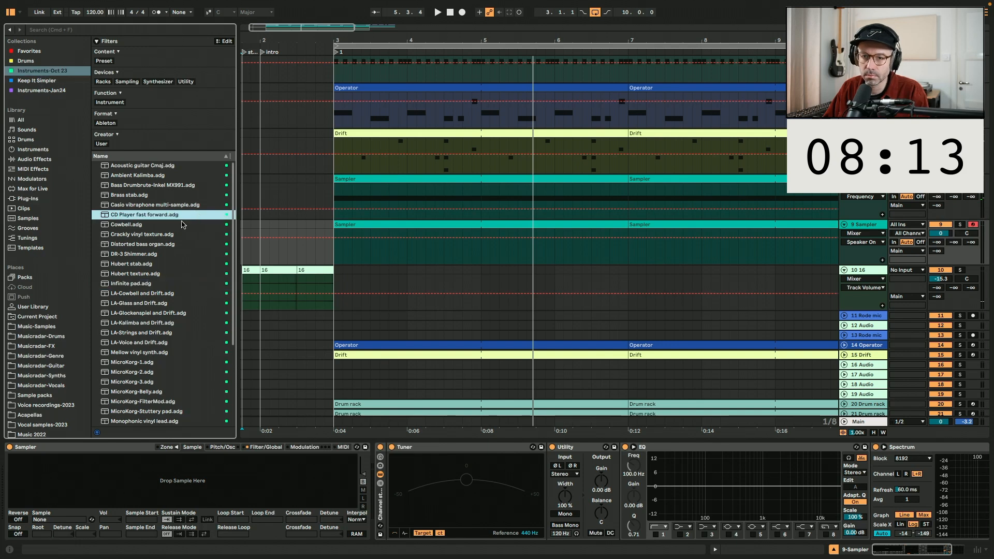
click(155, 225)
drag(361, 238, 364, 242)
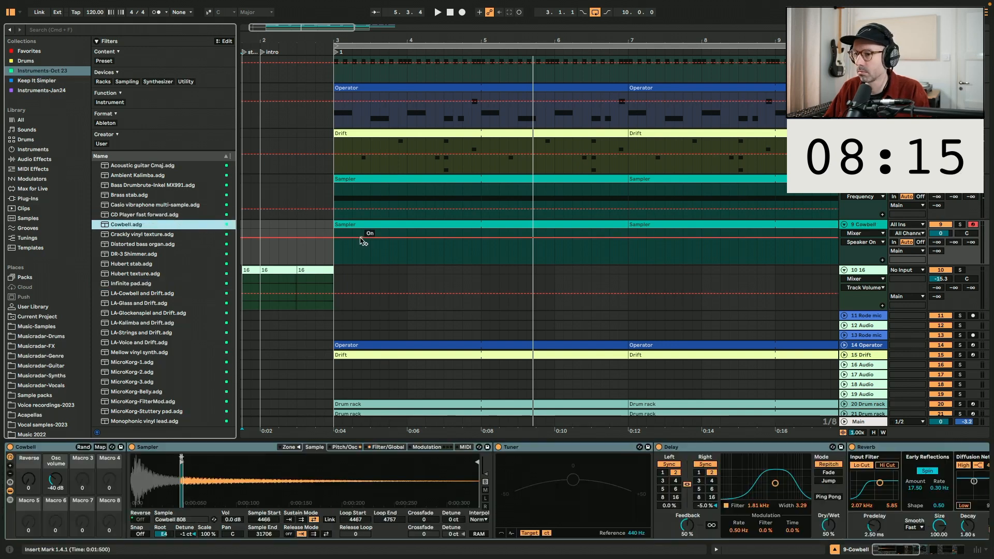
key(z)
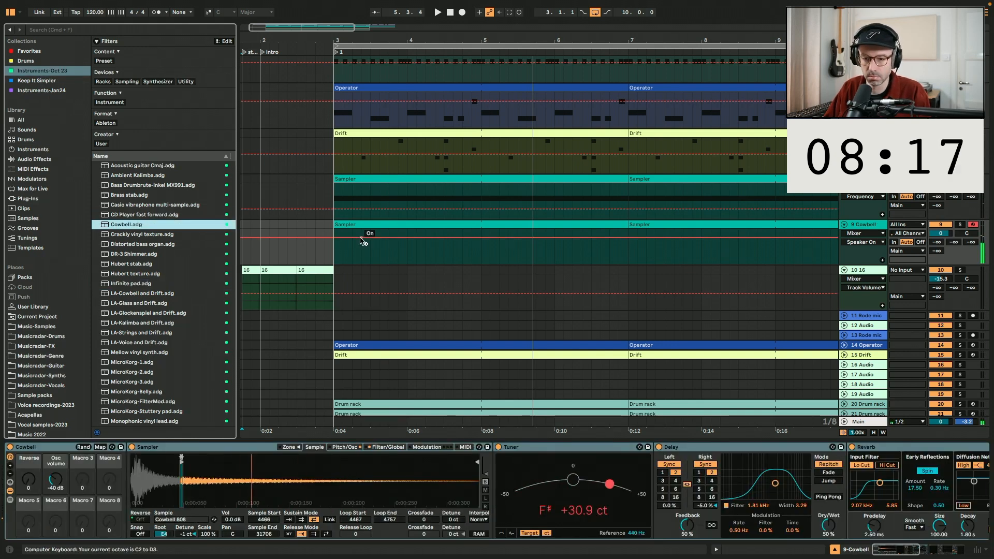
Add a sixteenth note to the Cowbell track's first clip and place it at F4 on 1.4.3.
double_click(362, 241)
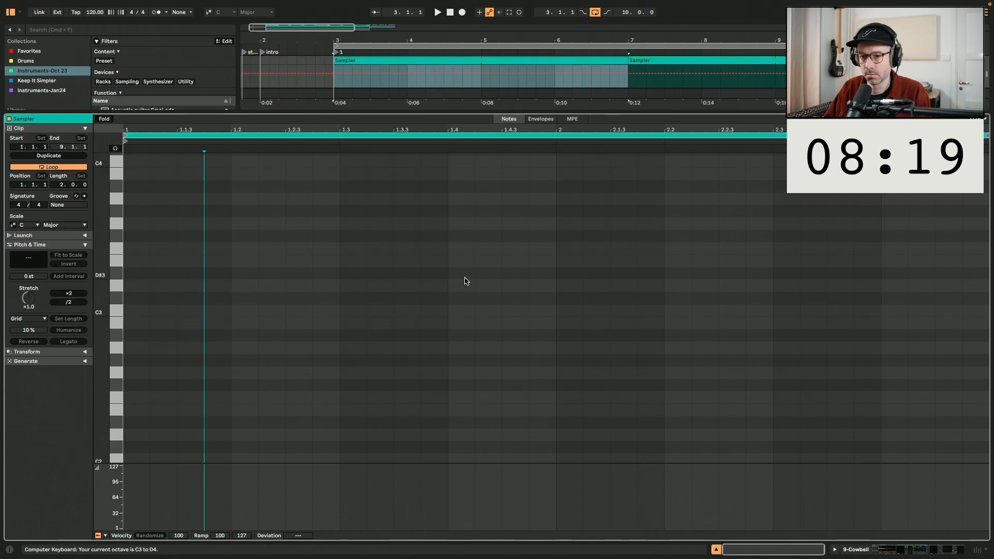
scroll(465, 281, up, 5)
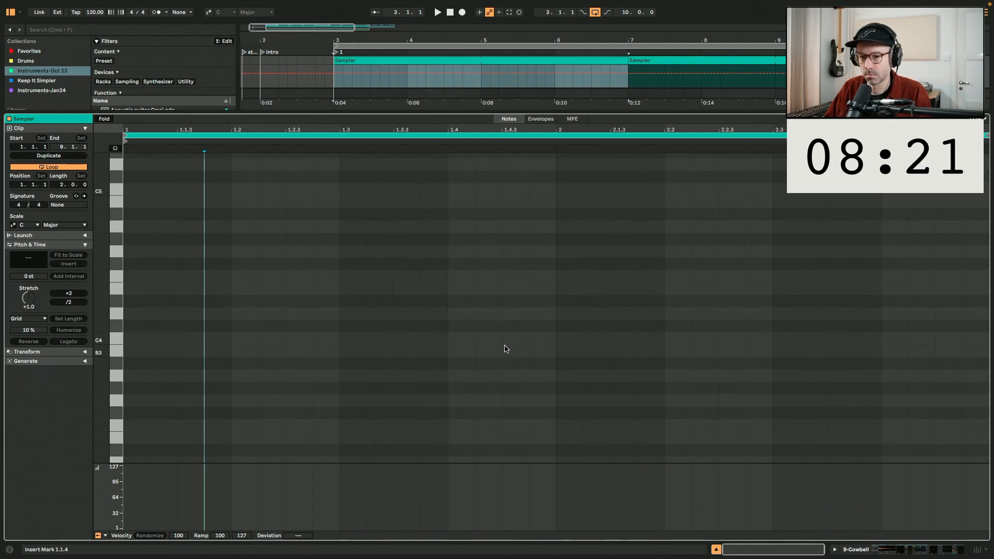
scroll(507, 349, down, 1)
double_click(471, 335)
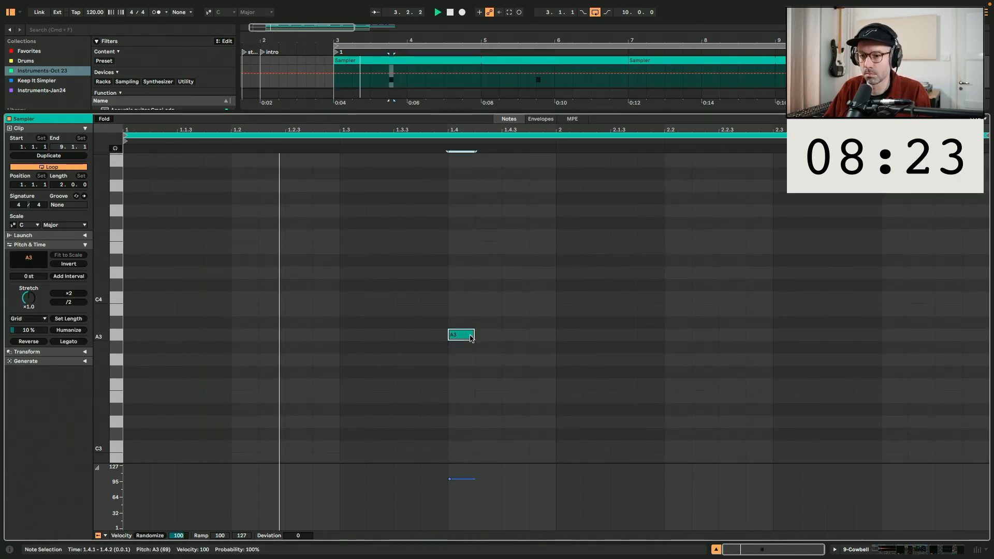
drag(467, 337, 521, 236)
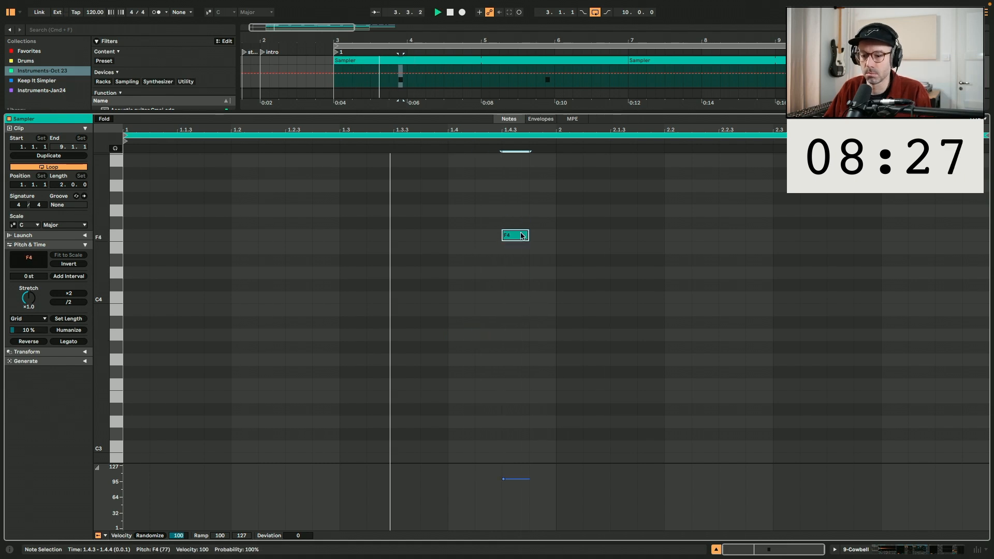
Delete the F4 note from the Cowbell clip, then load the Brass stab.adg preset onto the track and audition it.
key(Delete)
key(shift+Tab)
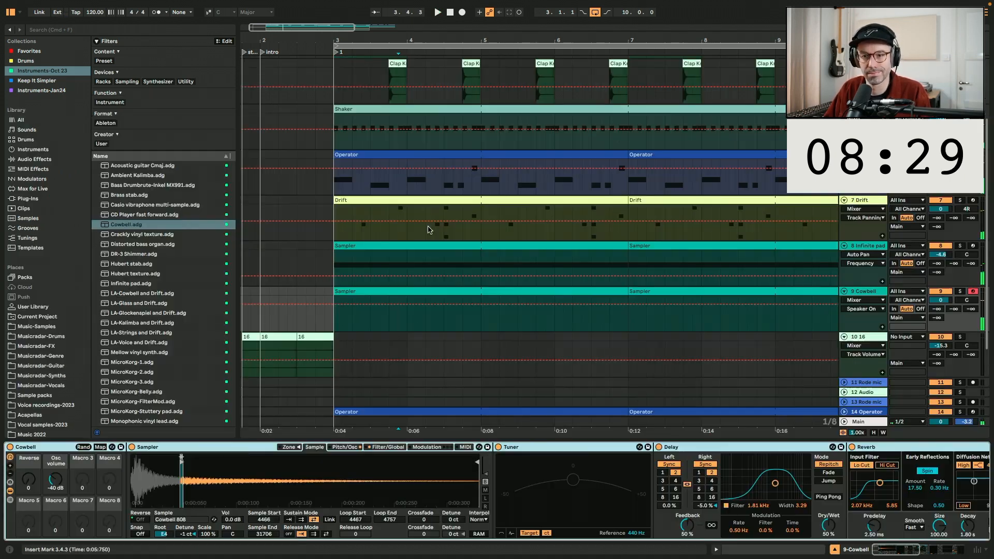
click(176, 218)
click(164, 195)
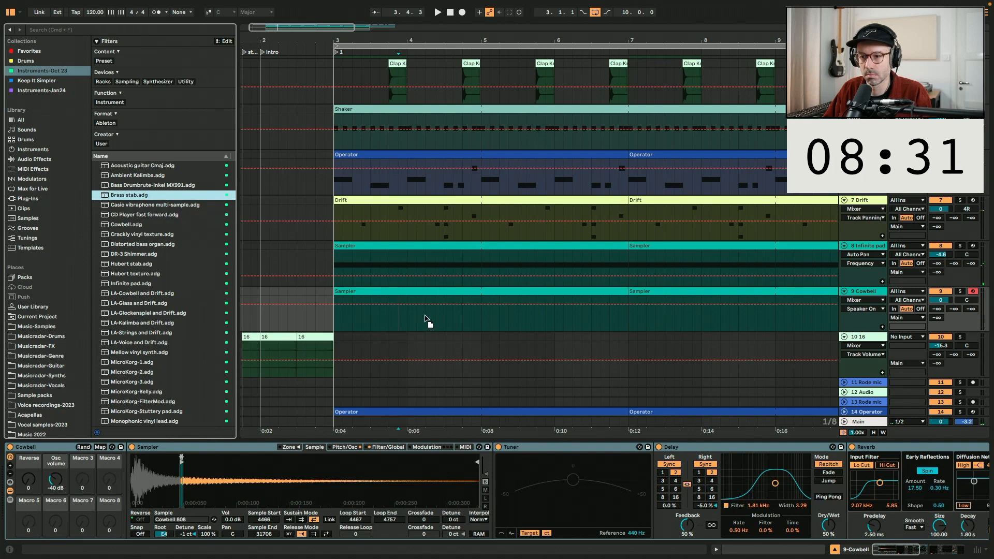
drag(430, 317, 432, 319)
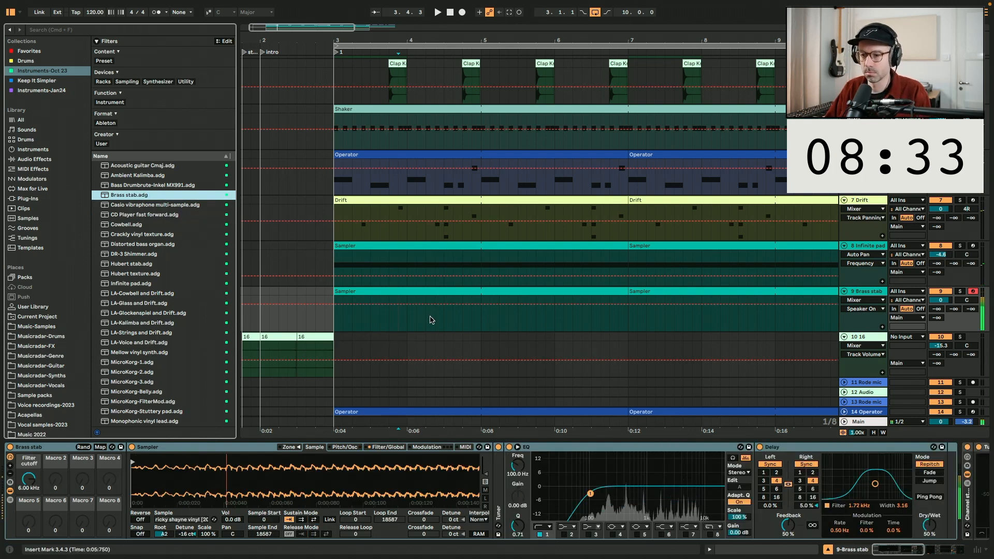
key(z)
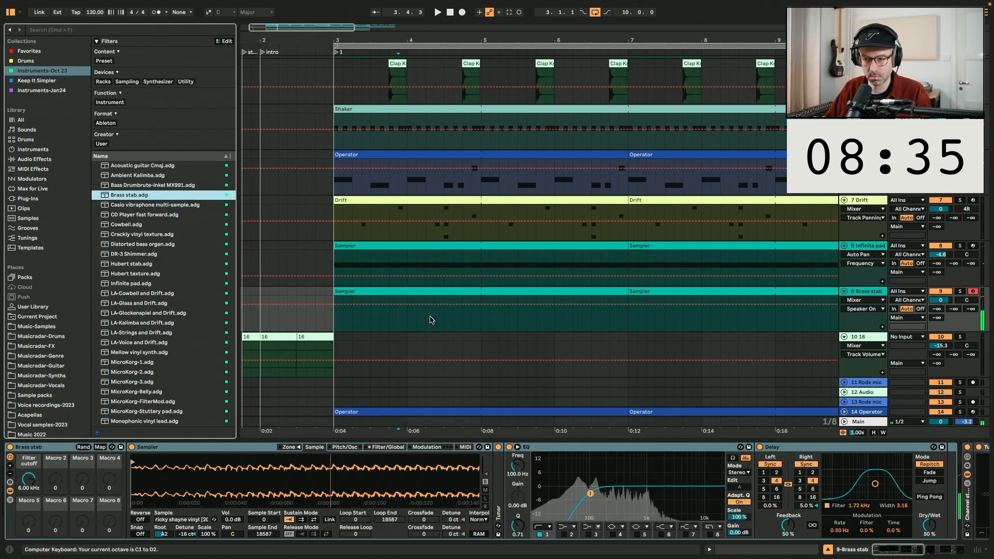
Replace the Brass stab instrument with the Crackly vinyl texture.adg preset and audition it in a higher octave.
click(189, 273)
drag(168, 234, 410, 319)
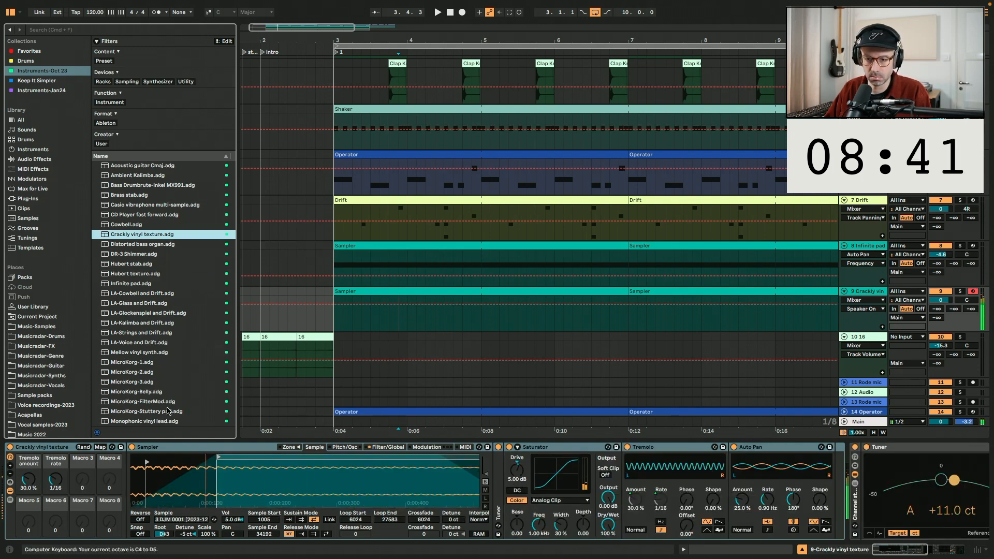
key(x)
Add four consecutive sixteenth notes at A5 from 1.4.1 in the Crackly vinyl track's first clip and play it.
click(376, 293)
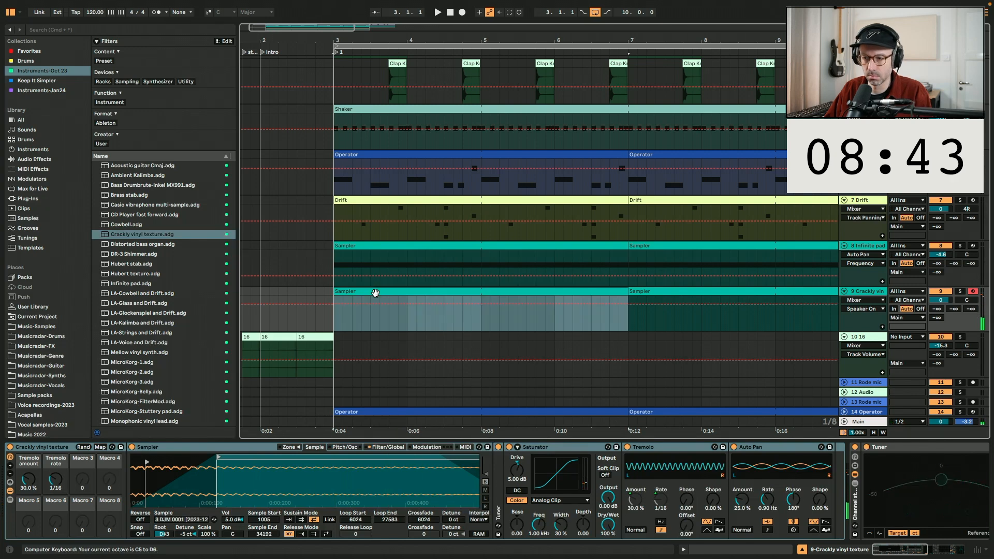
double_click(376, 293)
scroll(482, 251, up, 5)
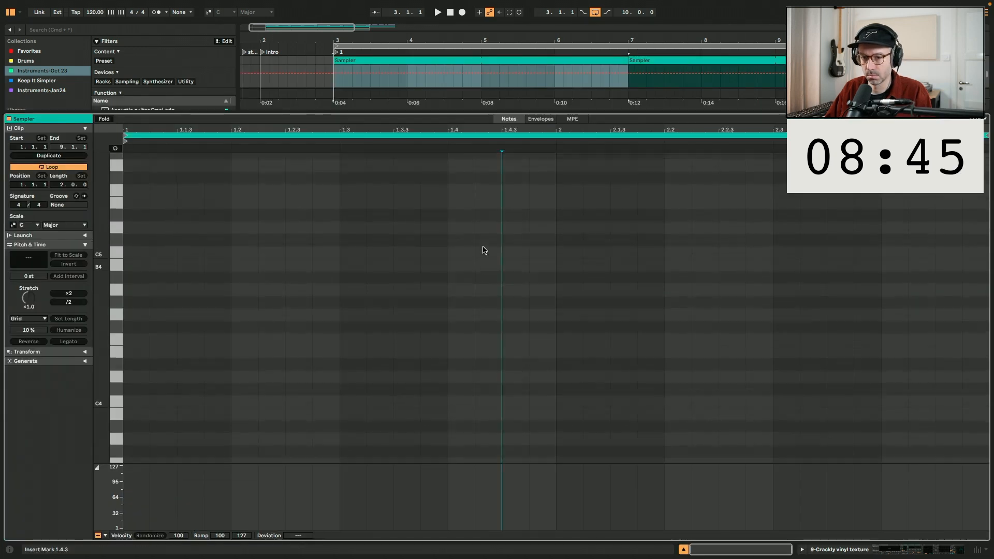
key(h)
double_click(469, 223)
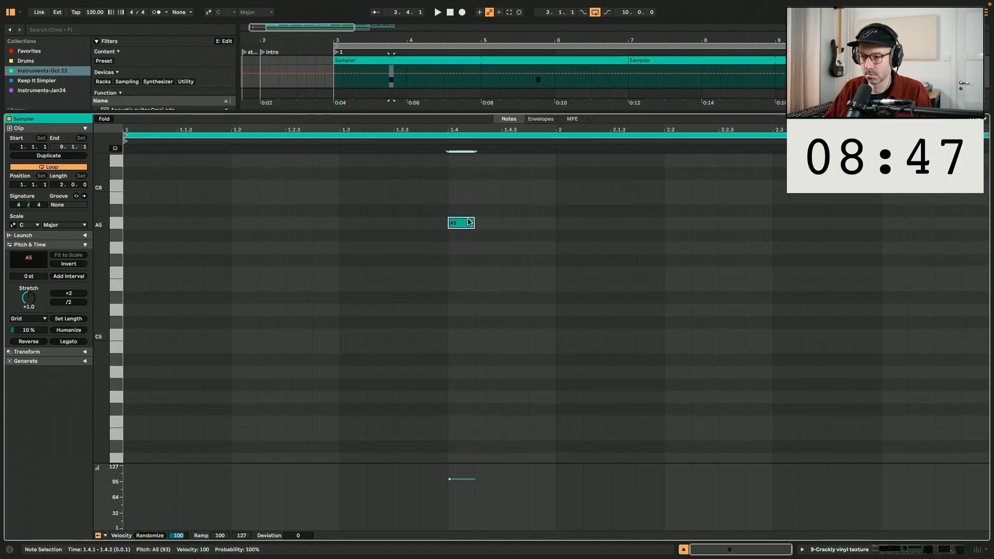
key(super+d)
key(super+d)
key(super+d)
key(space)
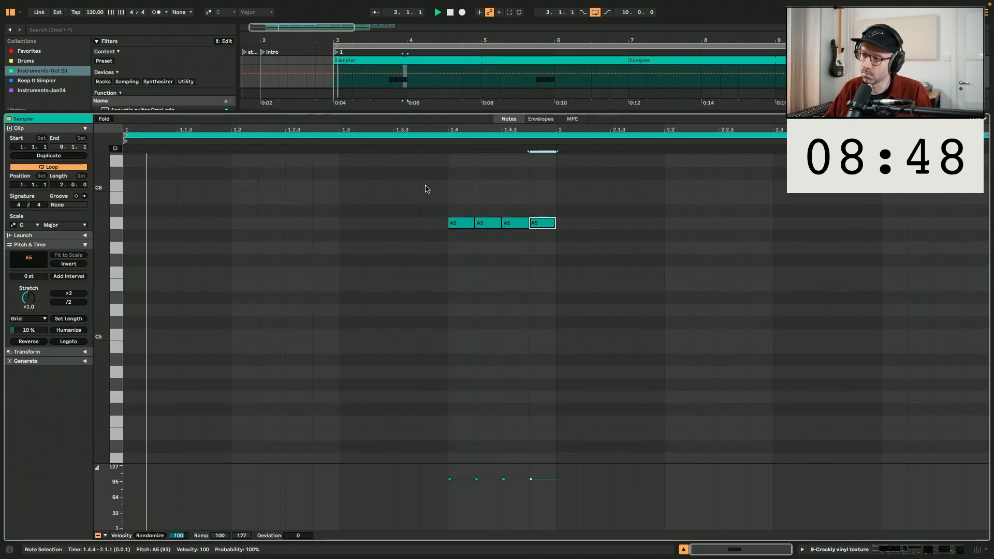
Turn the first two A5 notes into one eighth note from 1.4.1 and set the Crackly vinyl track's volume to -9.6 dB.
click(473, 224)
mouse_move(477, 223)
mouse_down()
mouse_move(487, 223)
mouse_move(477, 222)
mouse_up()
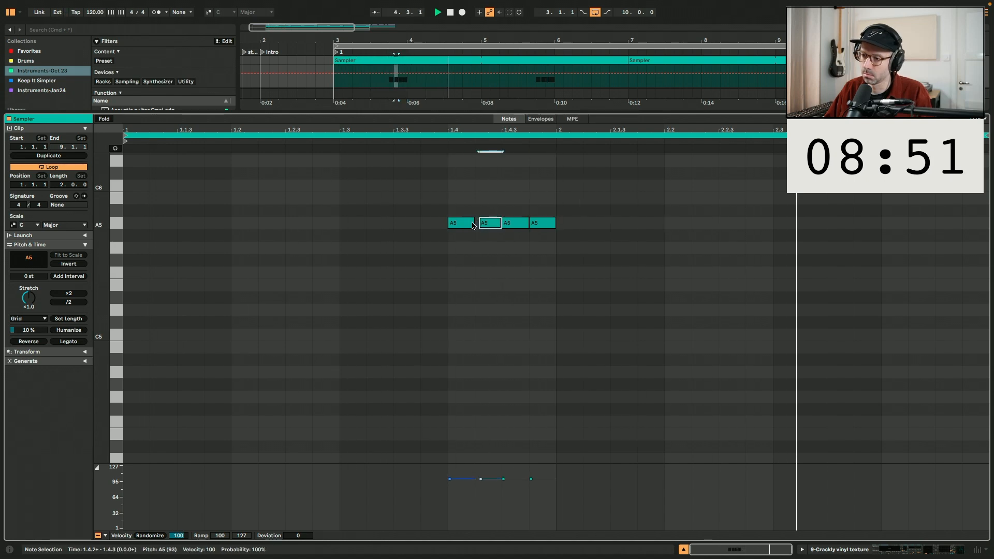
key(shift+Tab)
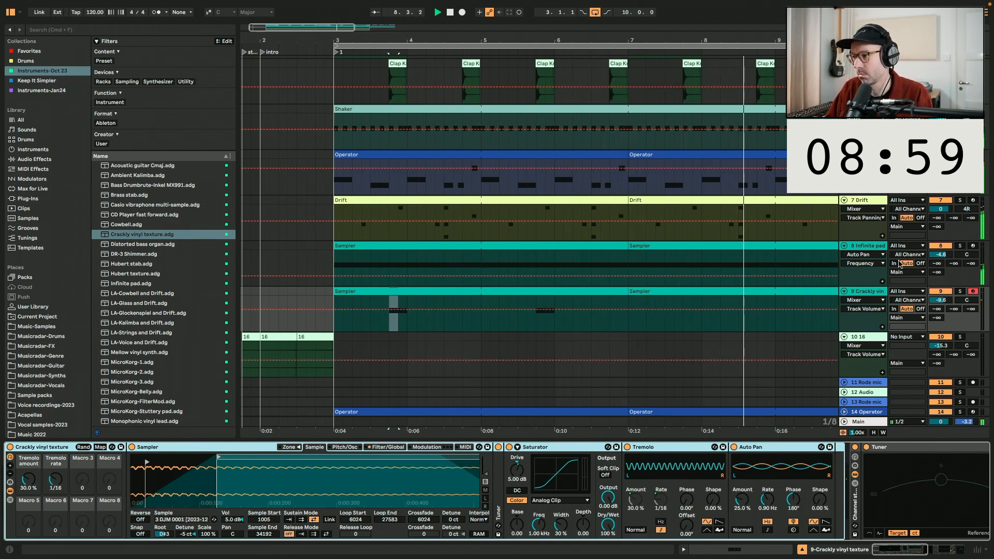
click(380, 323)
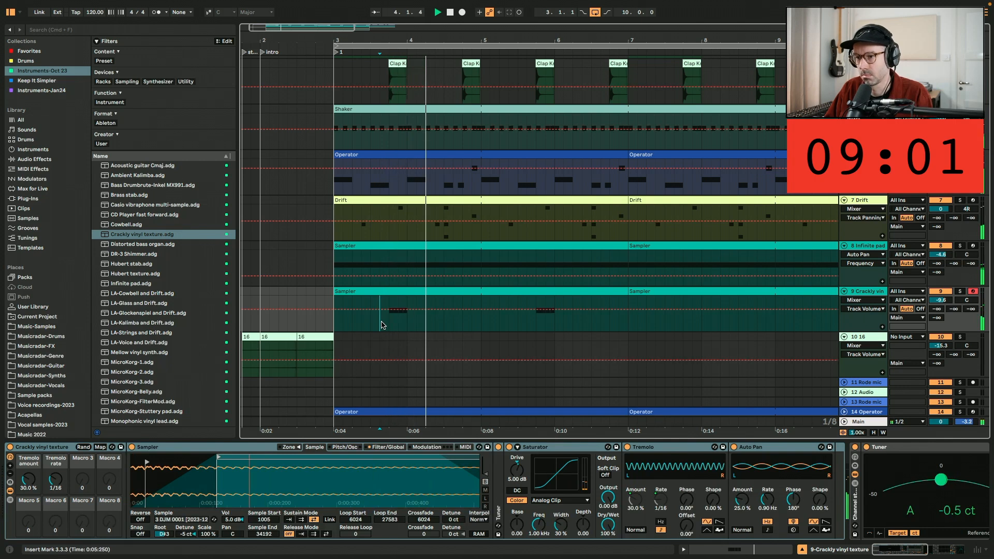
Move all the A5 notes in the Crackly vinyl clip an eighth note later, starting at 1.4.3, and play it.
double_click(422, 292)
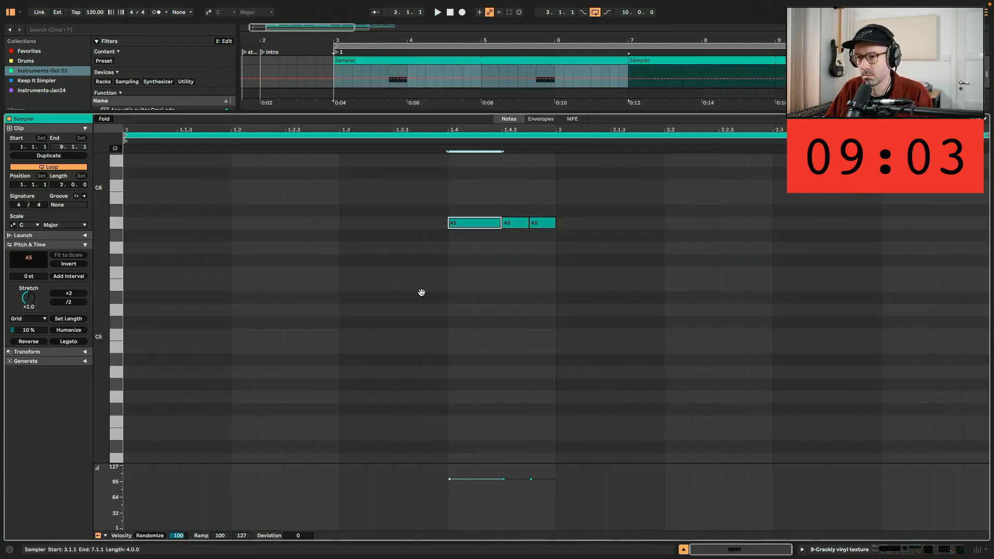
click(483, 246)
key(super+a)
drag(482, 225, 550, 225)
key(space)
Hide the browser and extend the Crackly vinyl track's first clip over the second one to end at 11.1.1.
key(shift+Tab)
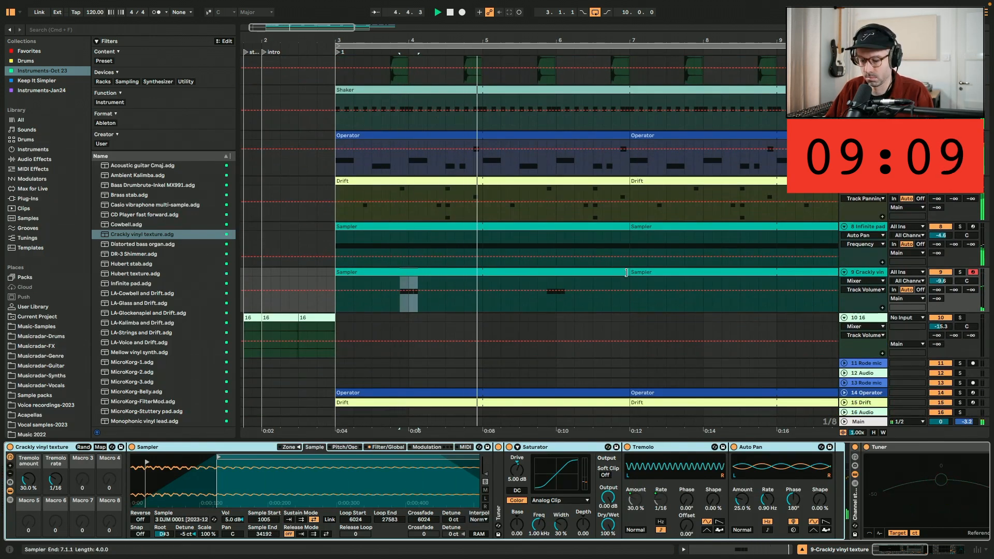
key(super+alt+b)
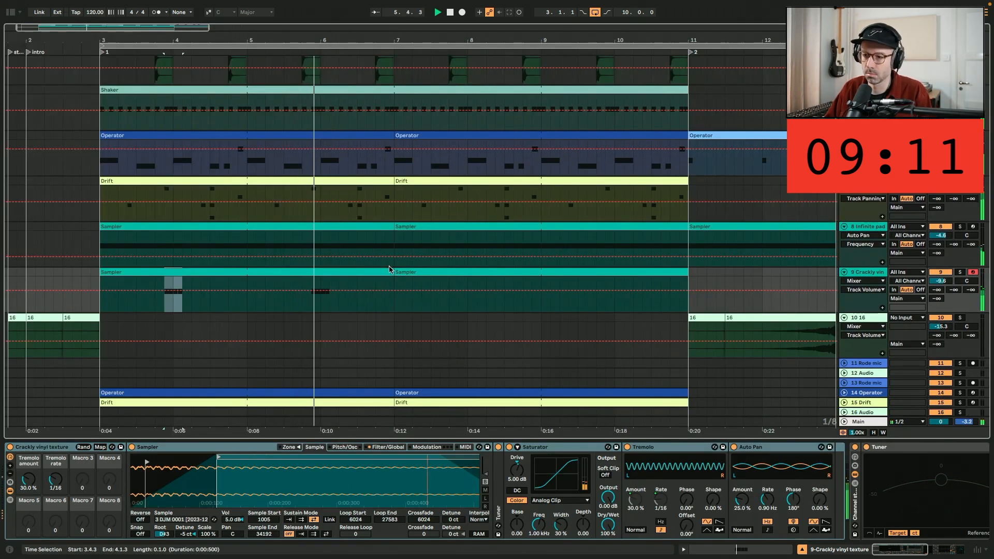
drag(392, 273, 685, 270)
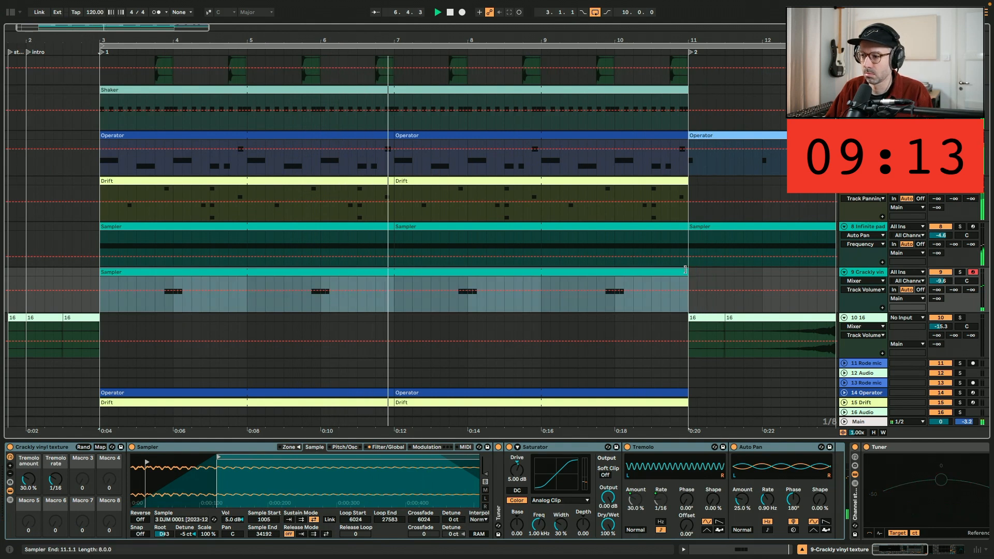
Lower the sustained note in the Infinite pad's breakdown clip at bar 11 to E2.
click(703, 236)
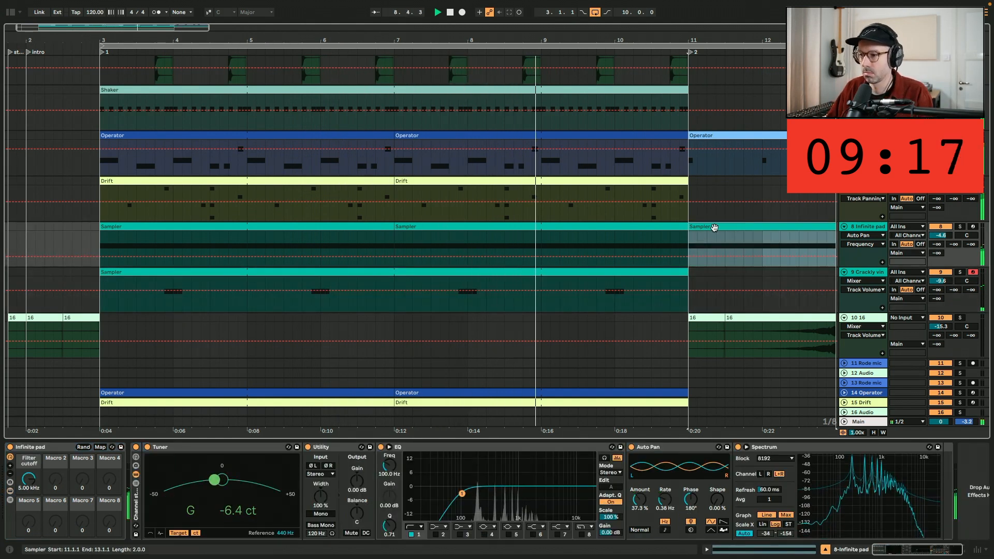
double_click(703, 234)
drag(328, 377, 330, 414)
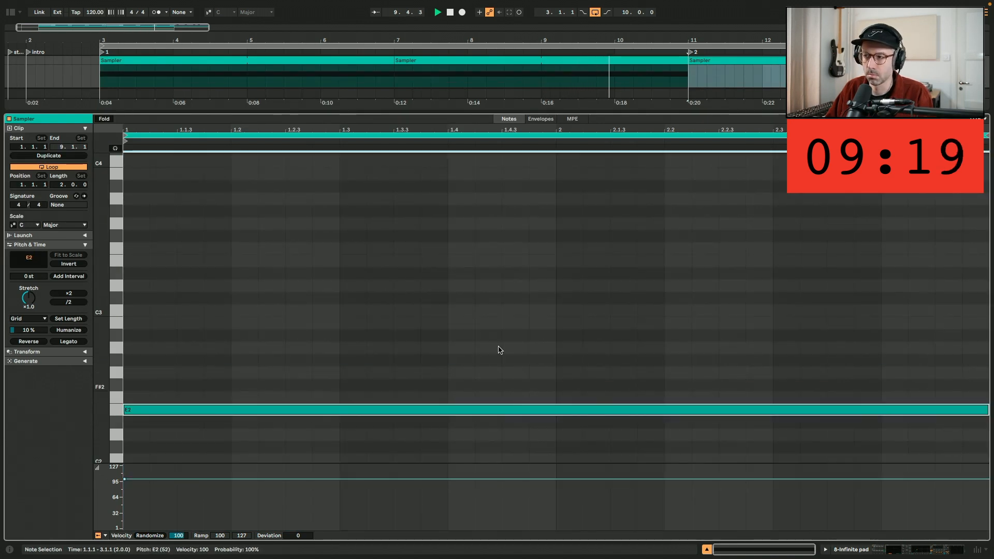
key(shift+Tab)
Try a lilac color on the Infinite pad's breakdown clip at 11.1.1, then recolor it pale green.
scroll(681, 176, up, 2)
right_click(712, 293)
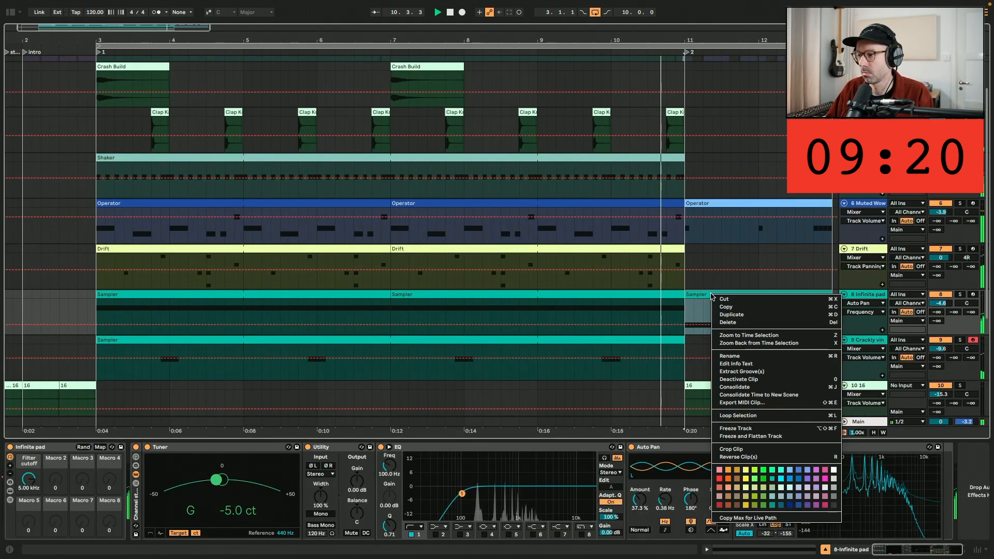
click(795, 487)
right_click(713, 303)
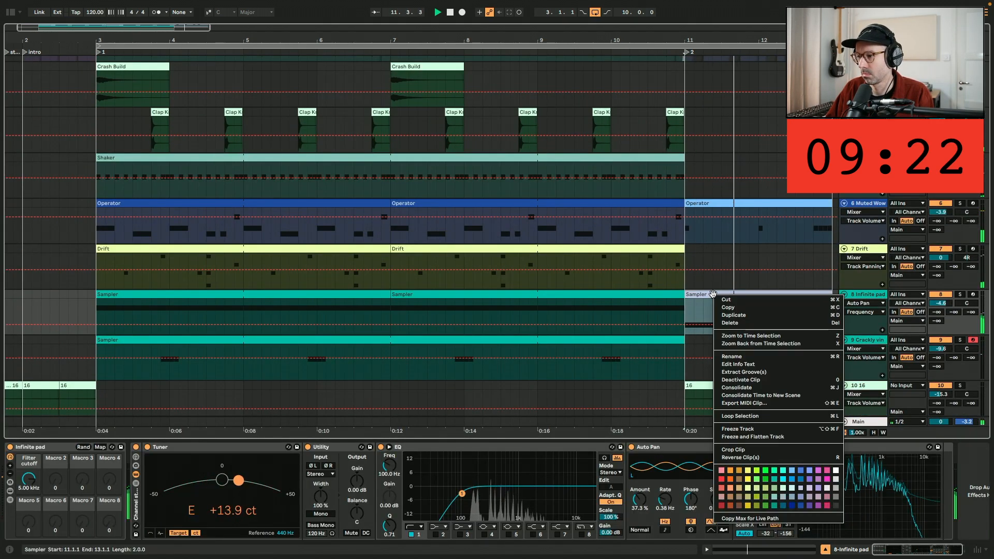
click(761, 486)
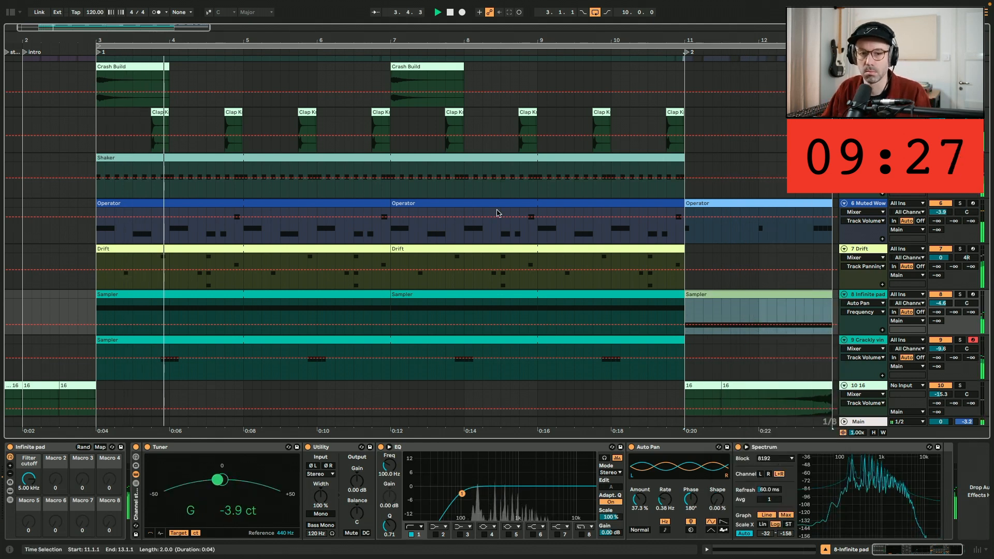
Hide the device view and deactivate the second Crash Build clip at 7.1.1.
drag(169, 30, 169, 29)
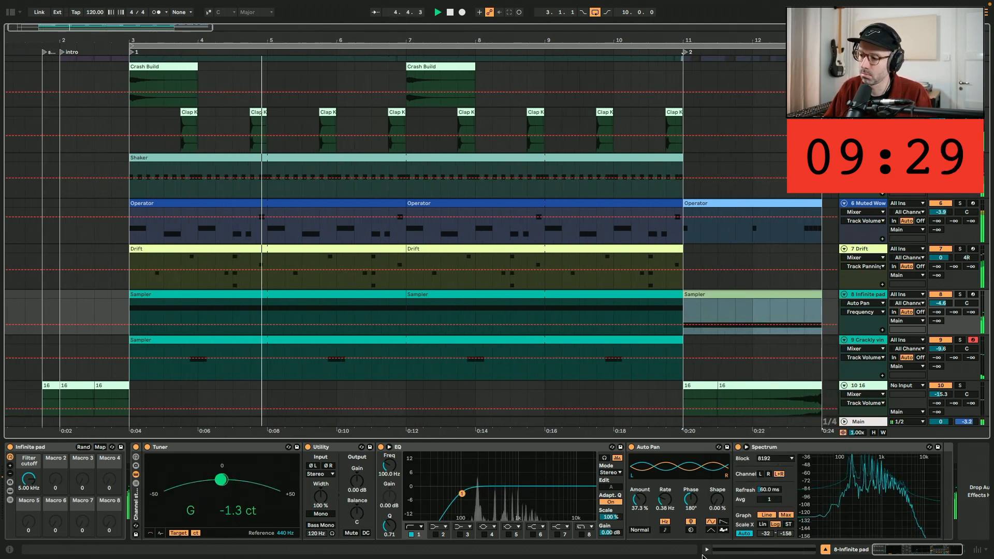
click(825, 550)
scroll(421, 341, up, 2)
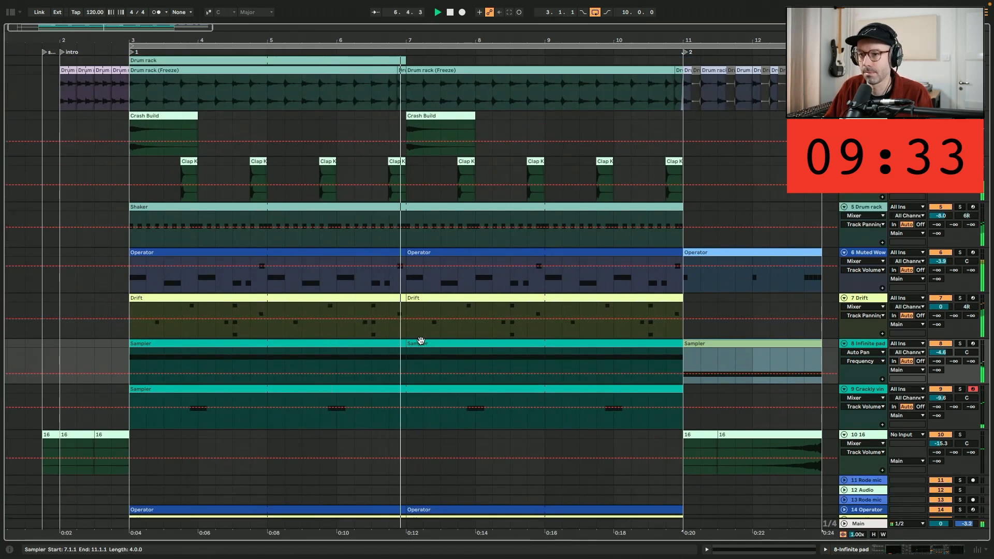
click(444, 114)
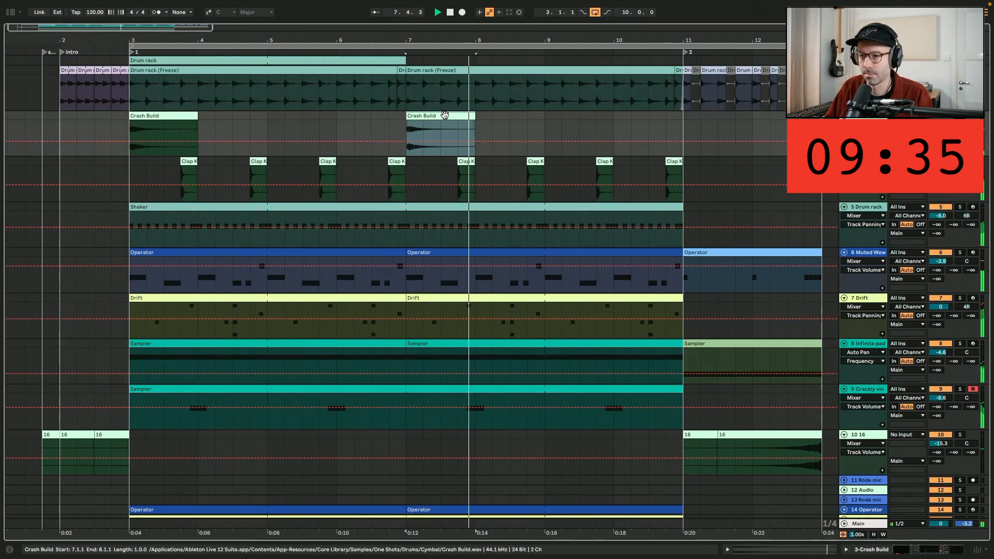
key(0)
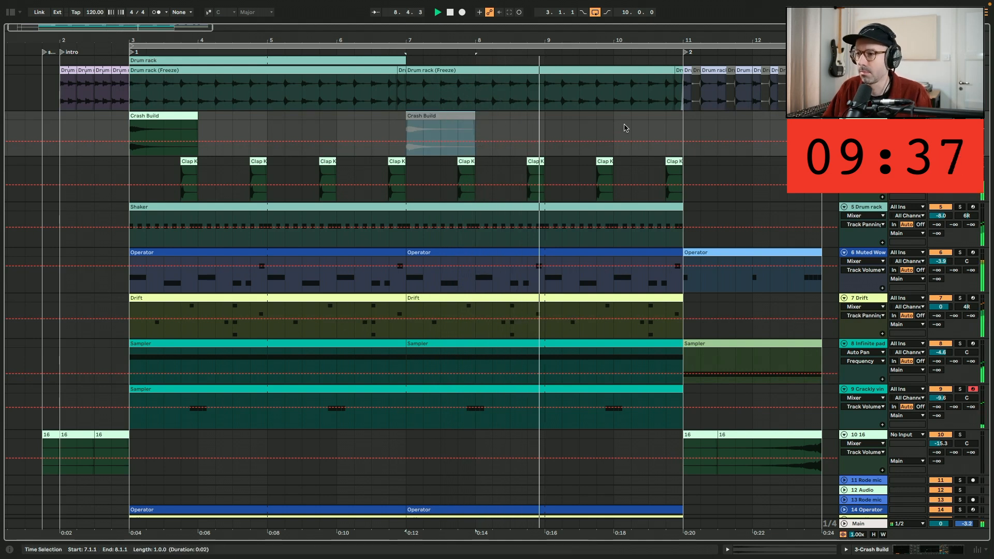
Copy the last drum clip of bar 10 to 10.4.1 and 10.3.4 on the Drum rack track, and play the result.
click(658, 127)
key(plus)
key(plus)
key(plus)
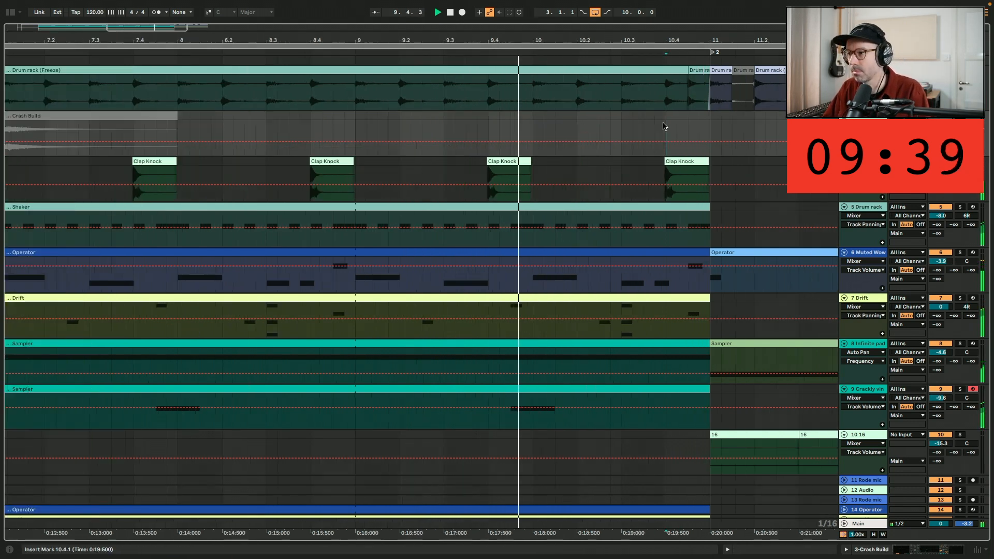
drag(707, 74, 677, 70)
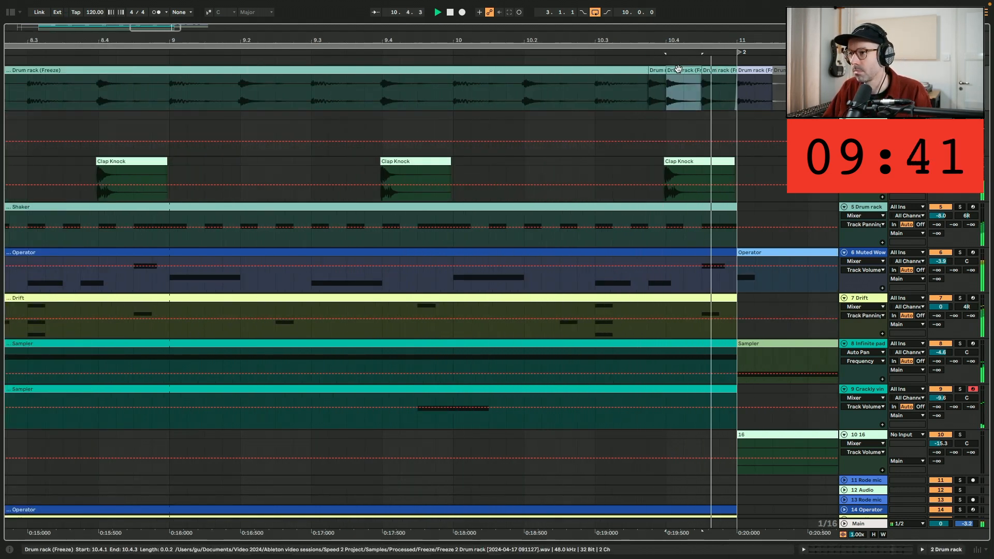
click(590, 101)
key(space)
key(space)
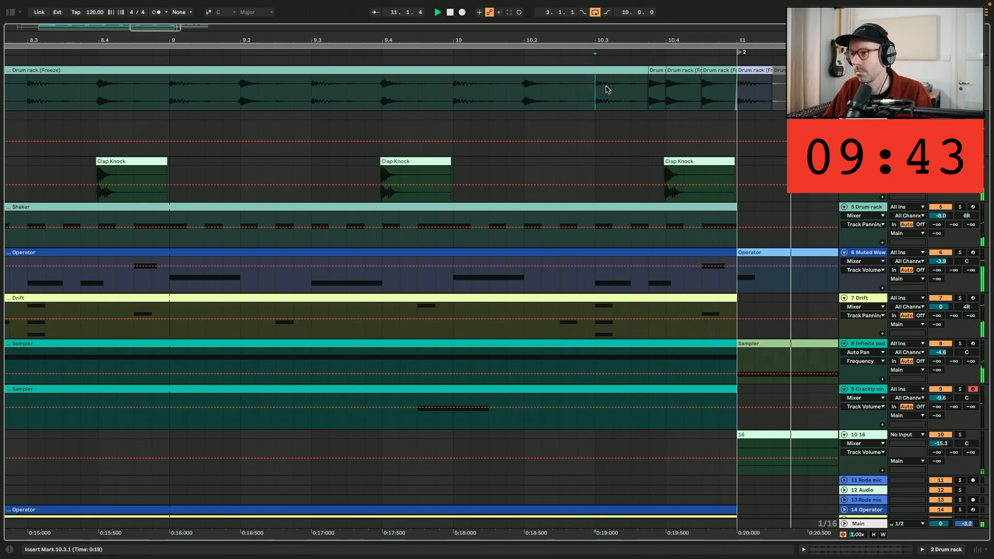
Copy the short drum clip at 10.3.4 to 10.2.4 and play the fill leading into the breakdown.
drag(656, 73, 585, 73)
click(422, 104)
key(space)
key(space)
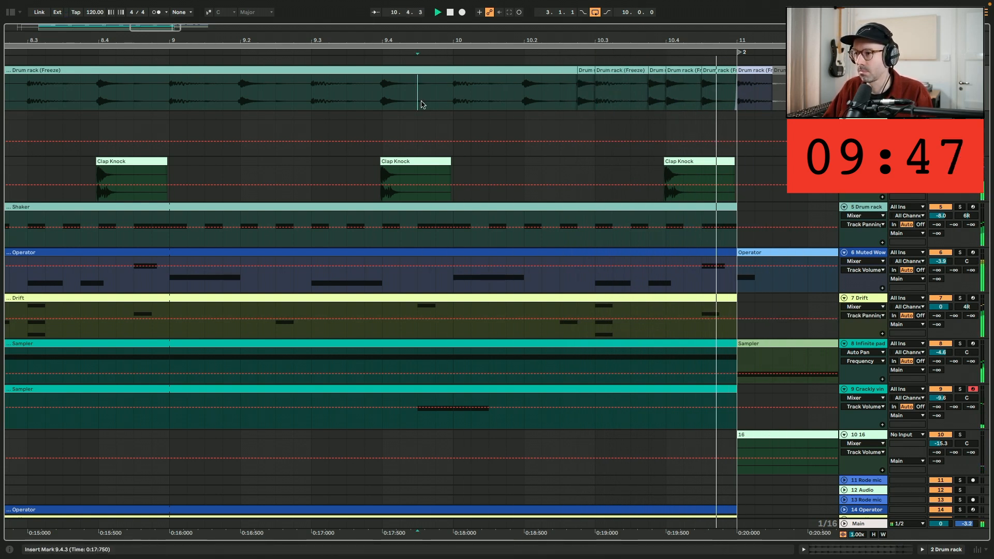
scroll(422, 104, down, 3)
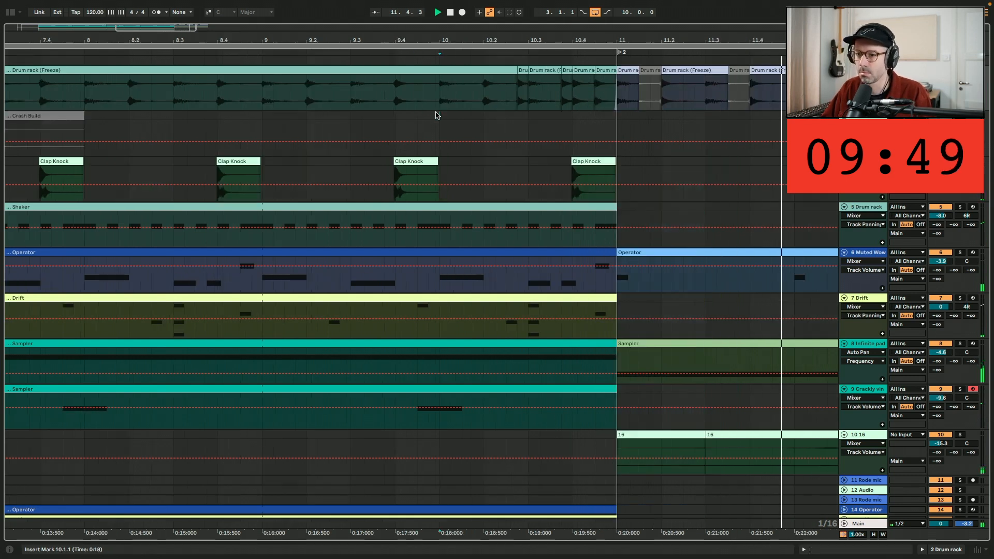
click(436, 115)
key(space)
key(space)
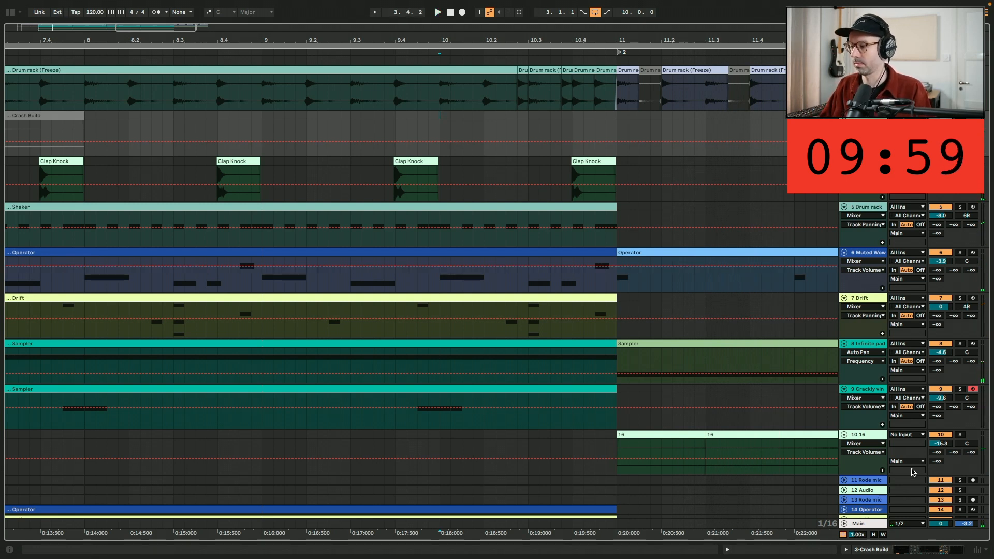
Fit the whole arrangement to the window width and place the insert marker at the start locator, 1.4.1.
scroll(913, 472, down, 4)
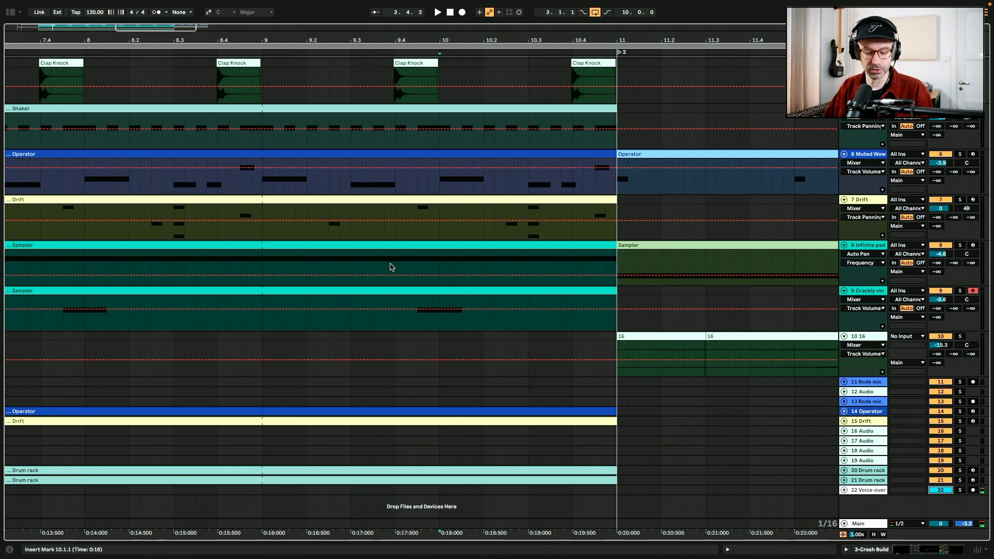
key(w)
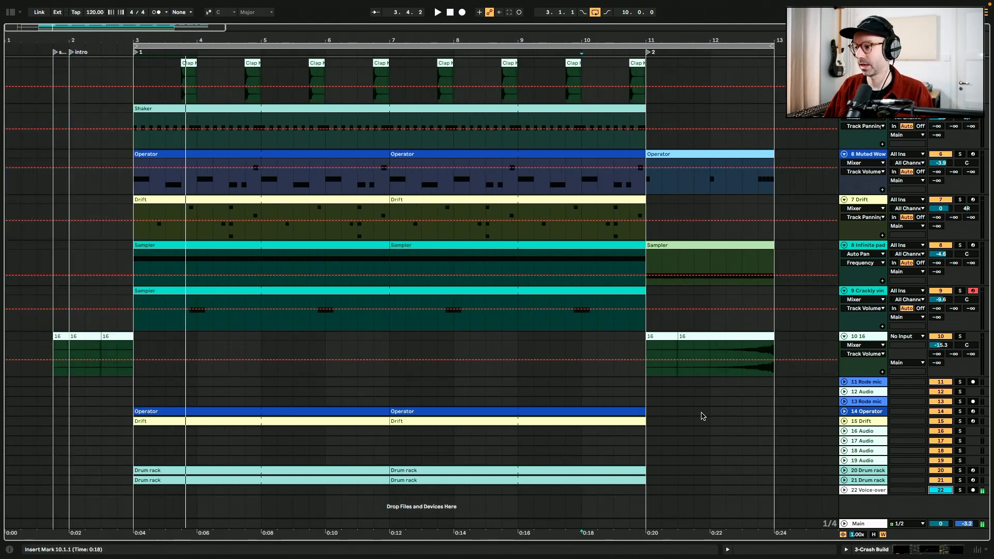
scroll(701, 416, up, 2)
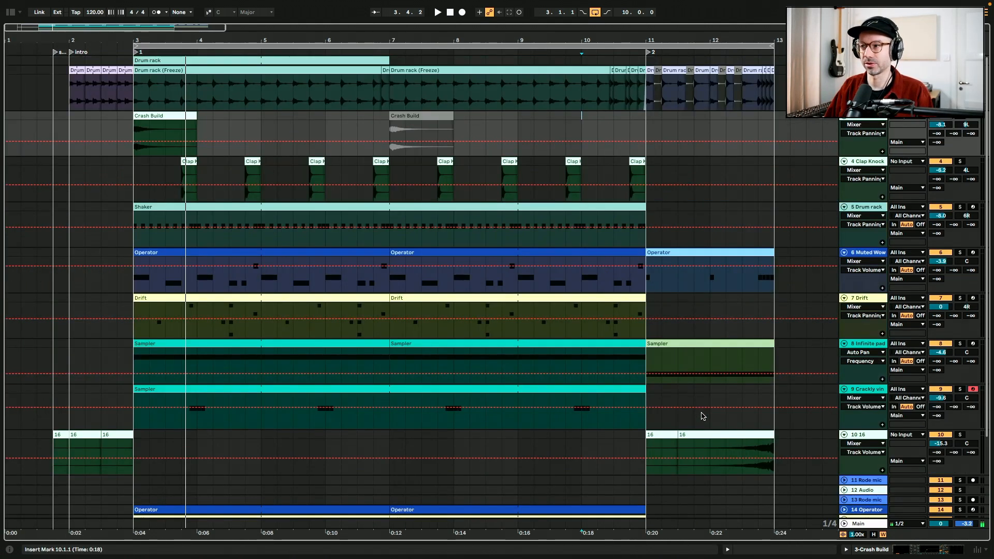
click(57, 126)
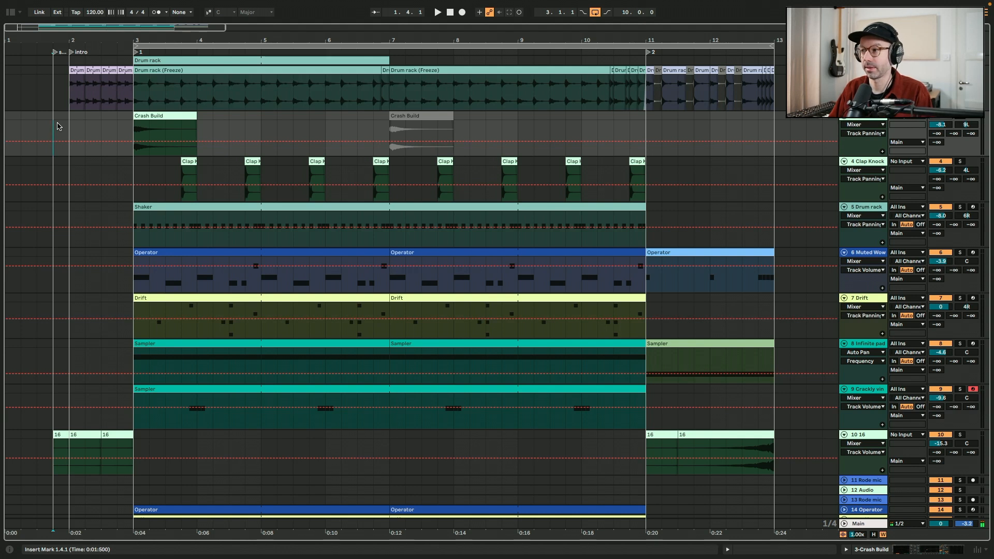
Play the arrangement from the start locator at 1.4.1 and listen through it.
key(space)
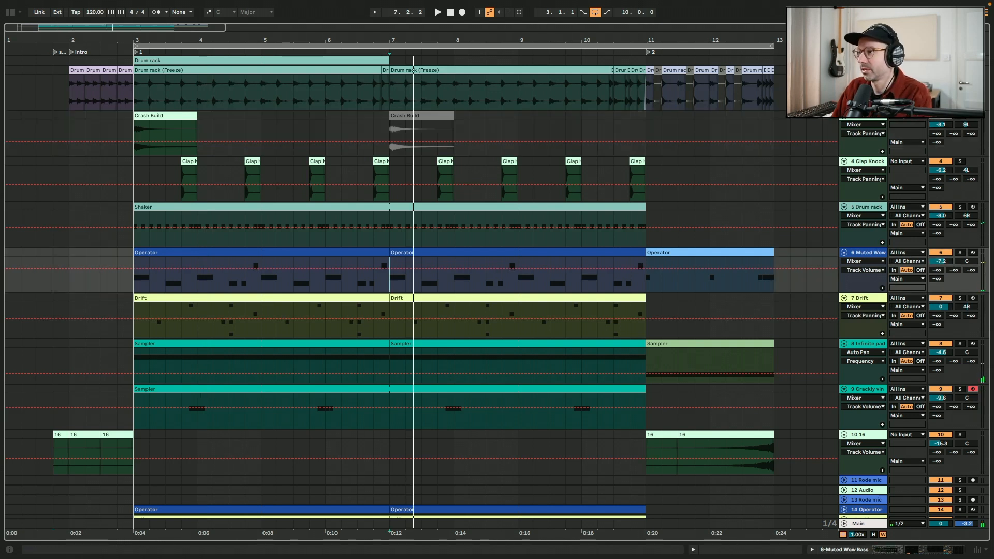
Inspect the devices and MIDI notes of the unfrozen Drum rack clip at 3.1.1, and play the section from there.
scroll(258, 122, up, 2)
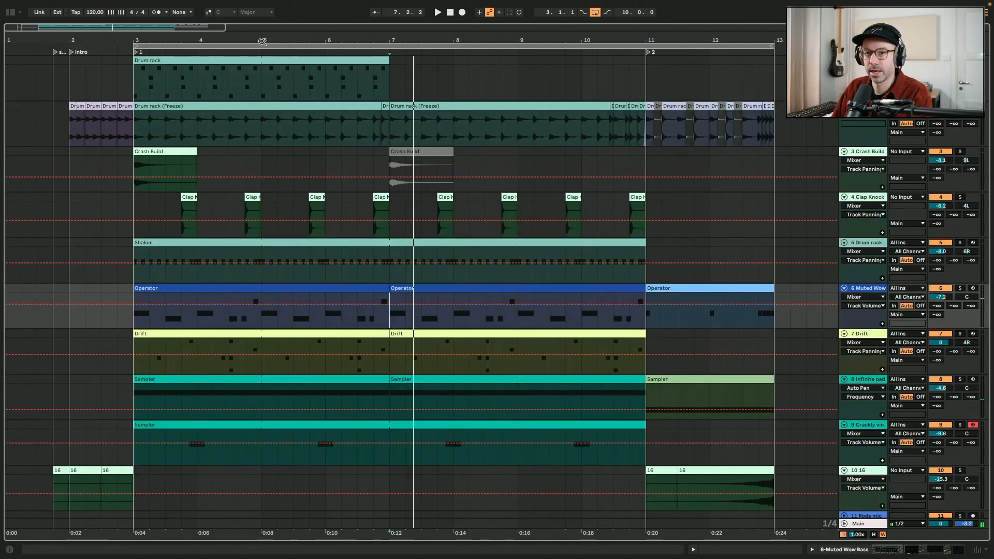
click(208, 58)
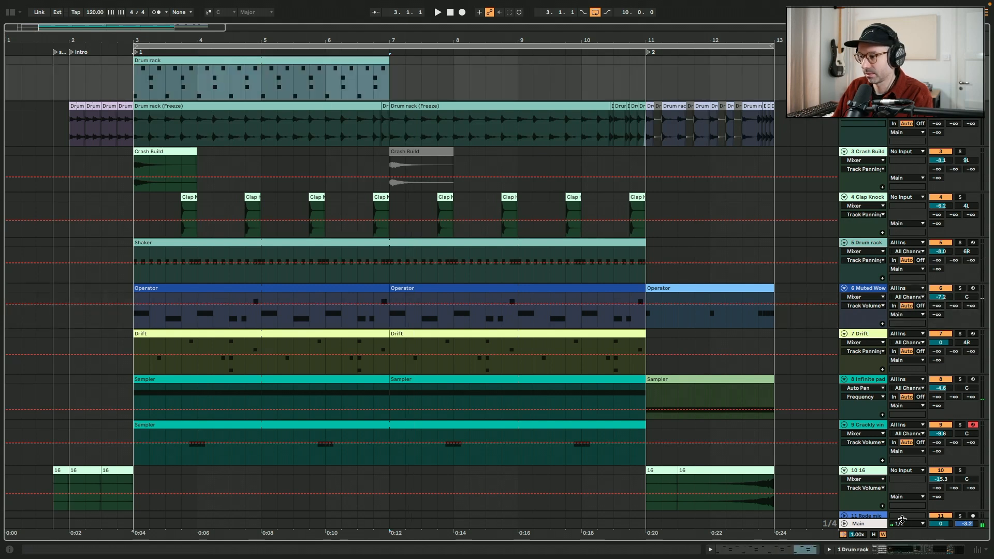
click(901, 549)
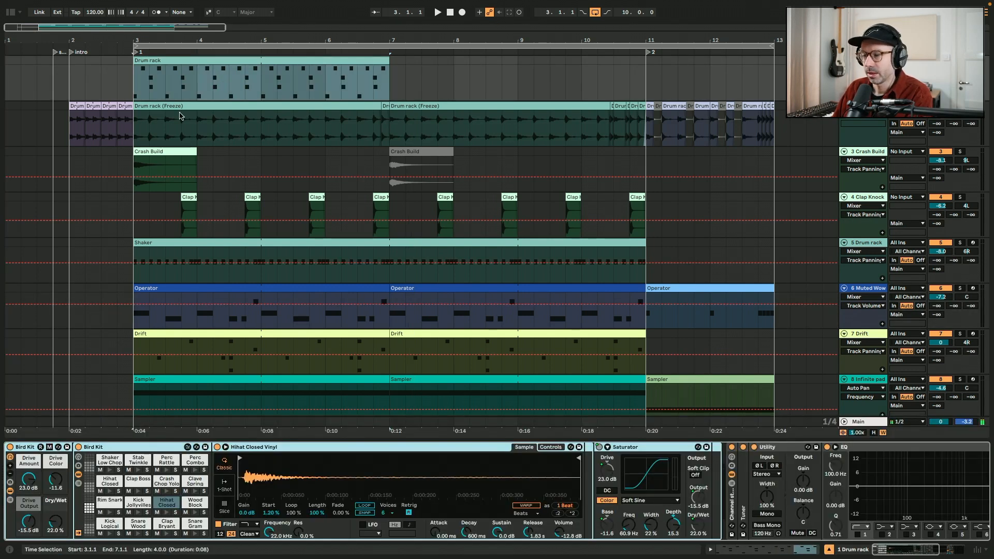
double_click(191, 97)
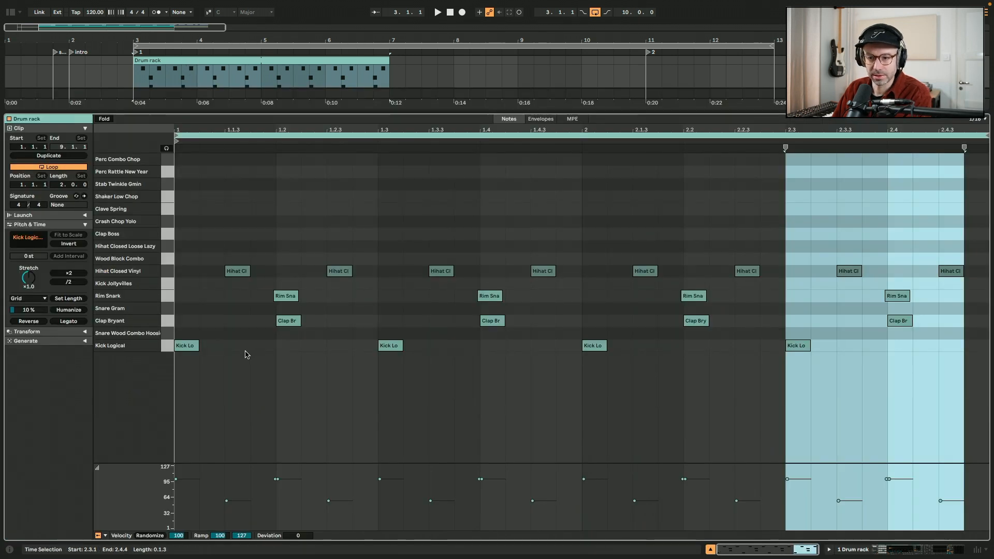
key(space)
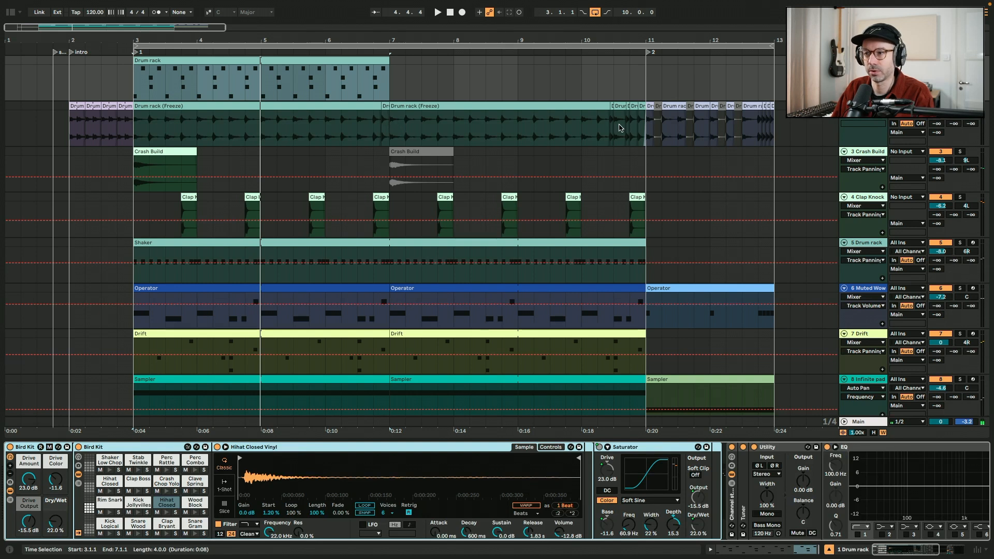
Play the frozen drums from 10.1.1 and inspect the sample settings of the frozen drum clip at 3.1.1.
click(579, 129)
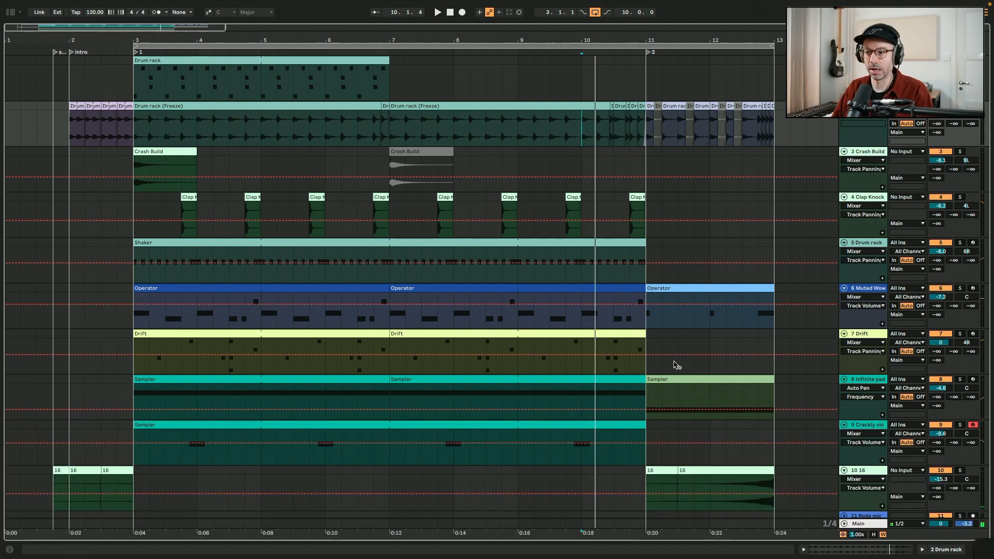
click(163, 60)
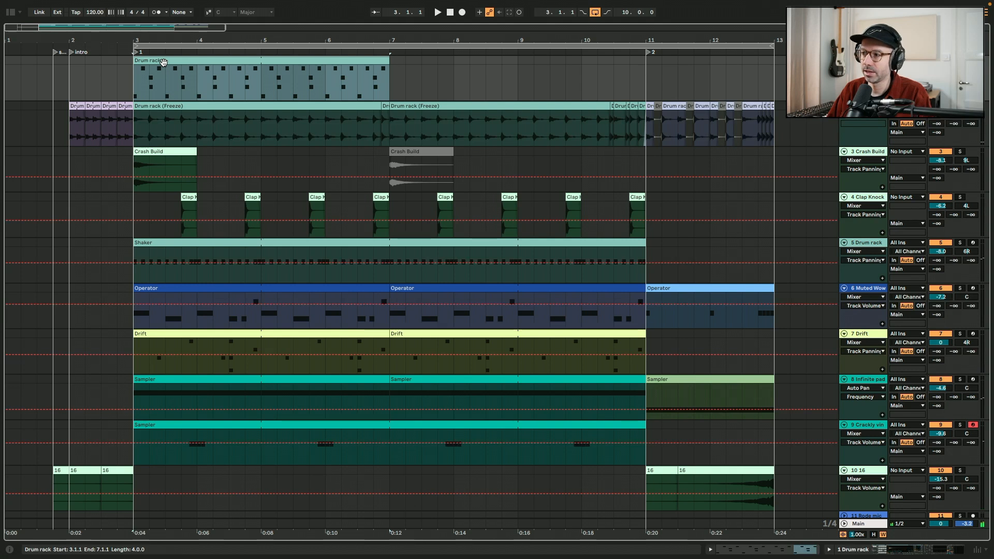
double_click(190, 104)
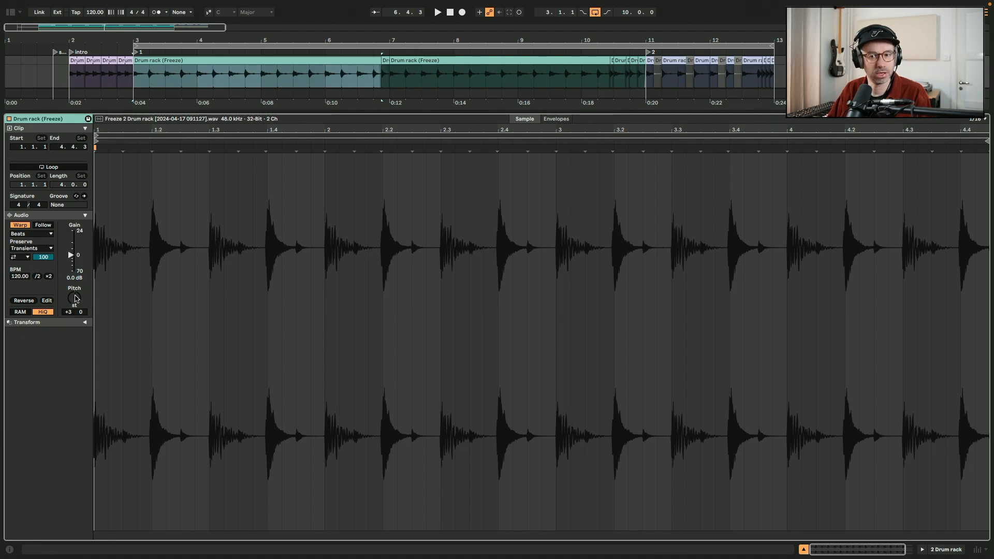
key(shift+Tab)
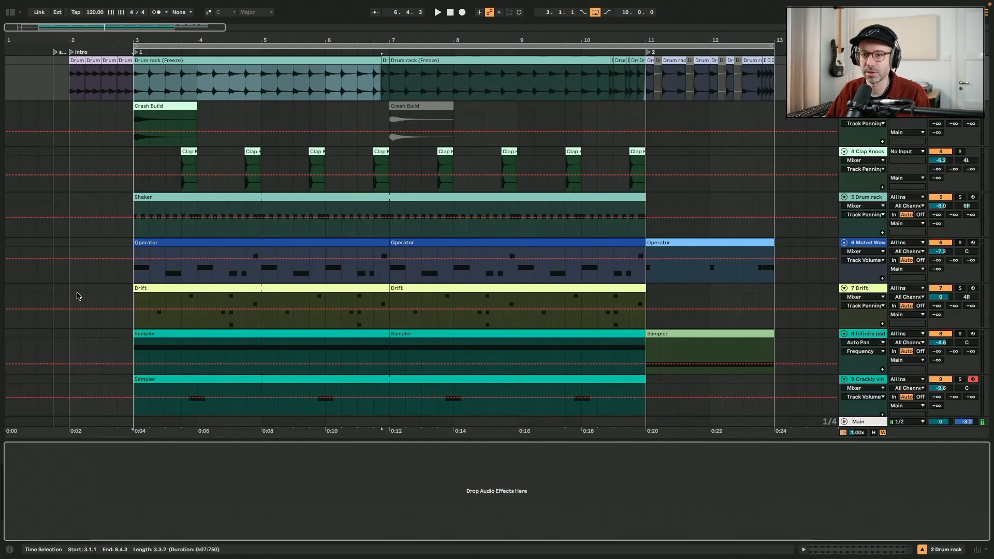
Show the devices of the Shaker clip's track and play the shaker soloed from 3.1.1.
scroll(132, 178, down, 5)
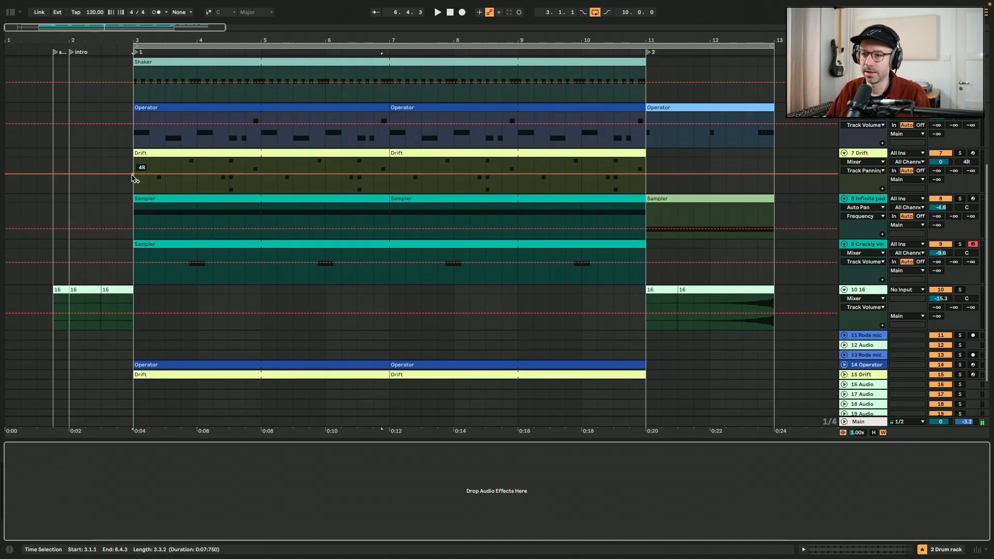
scroll(132, 178, up, 5)
scroll(201, 228, down, 5)
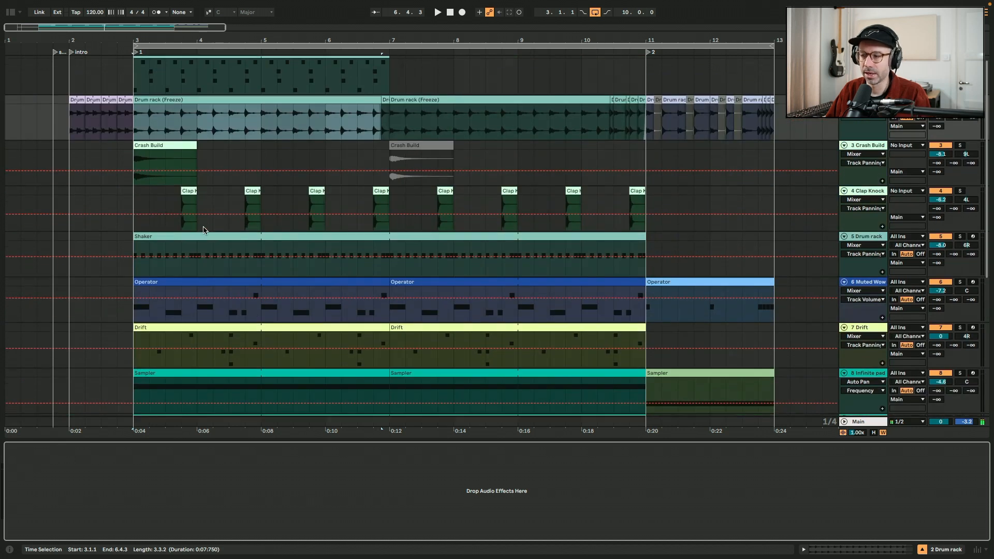
click(164, 120)
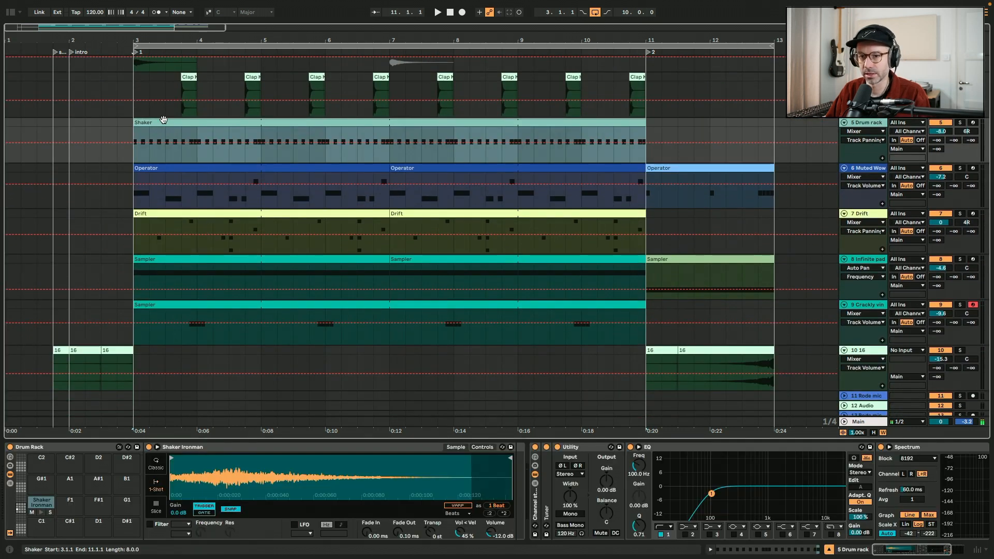
scroll(986, 95, up, 5)
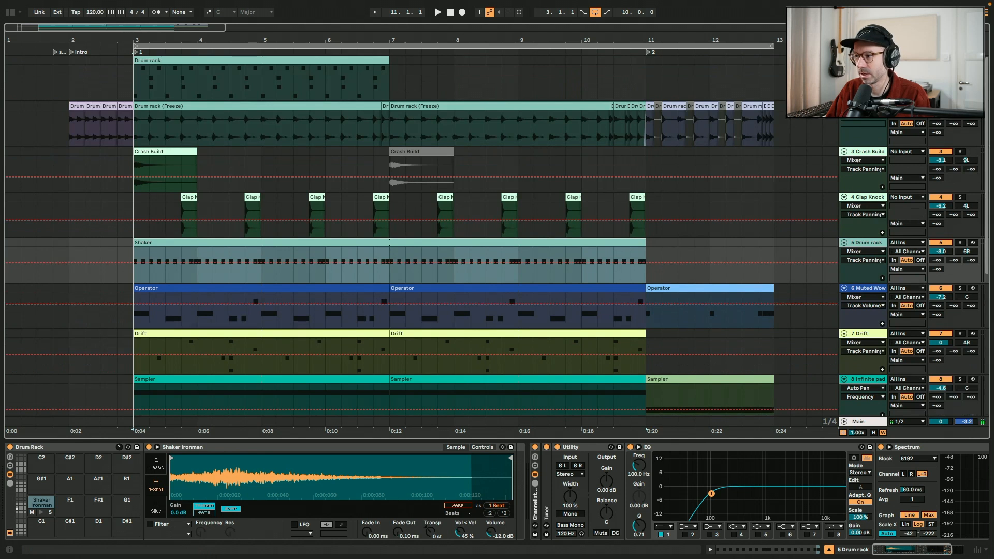
key(s)
key(space)
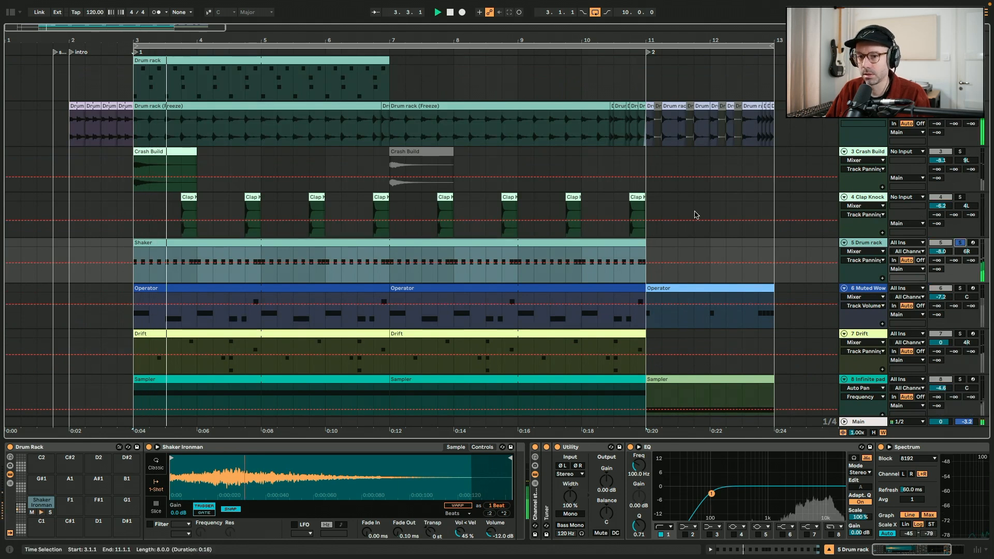
key(space)
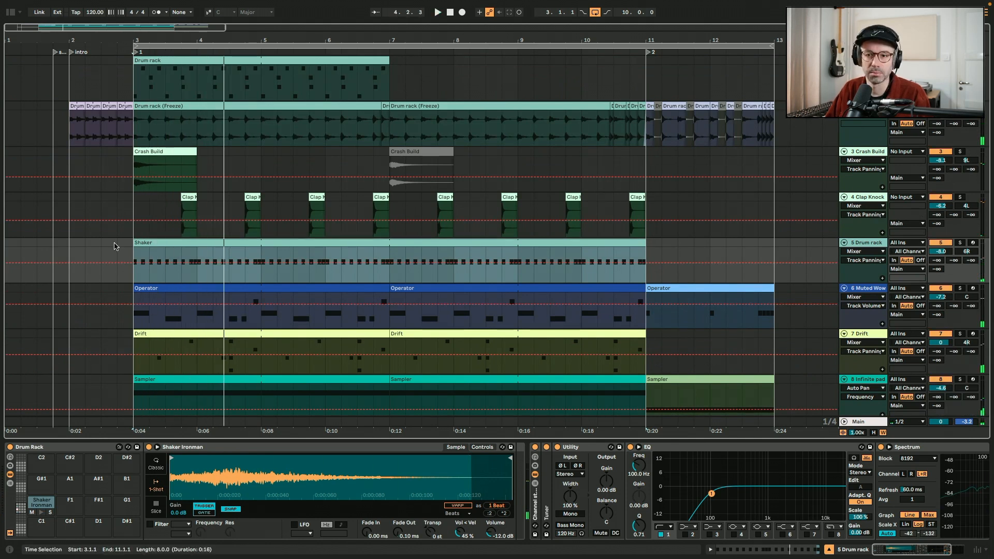
Show the instruments and effects on the Muted Wow Bass track and on the Drift track.
scroll(115, 244, down, 3)
scroll(115, 244, down, 1)
click(146, 200)
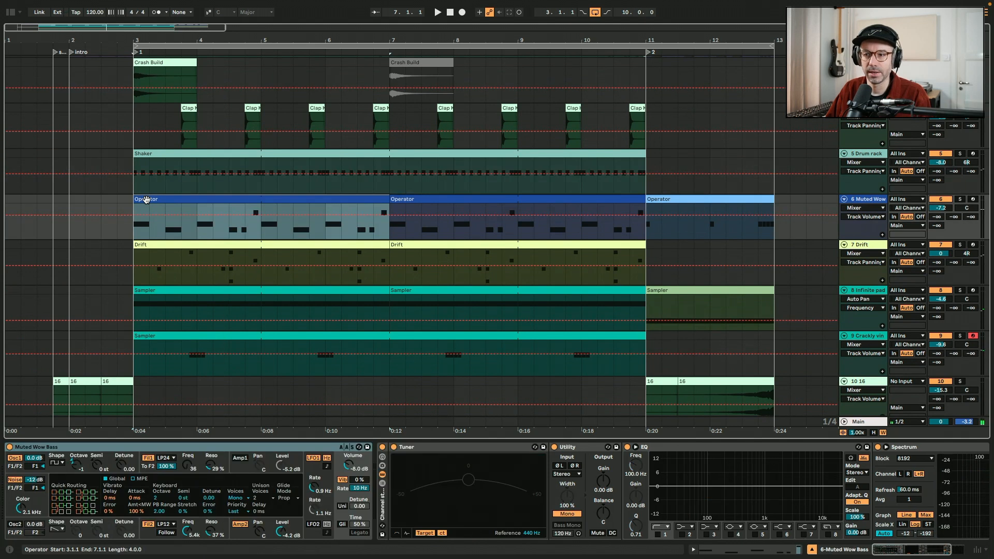
double_click(225, 261)
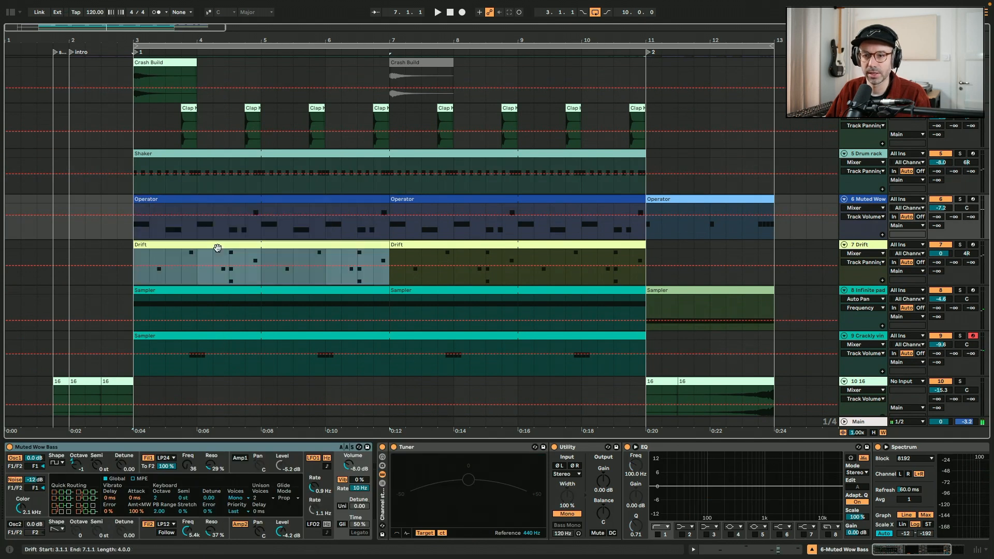
key(shift+Tab)
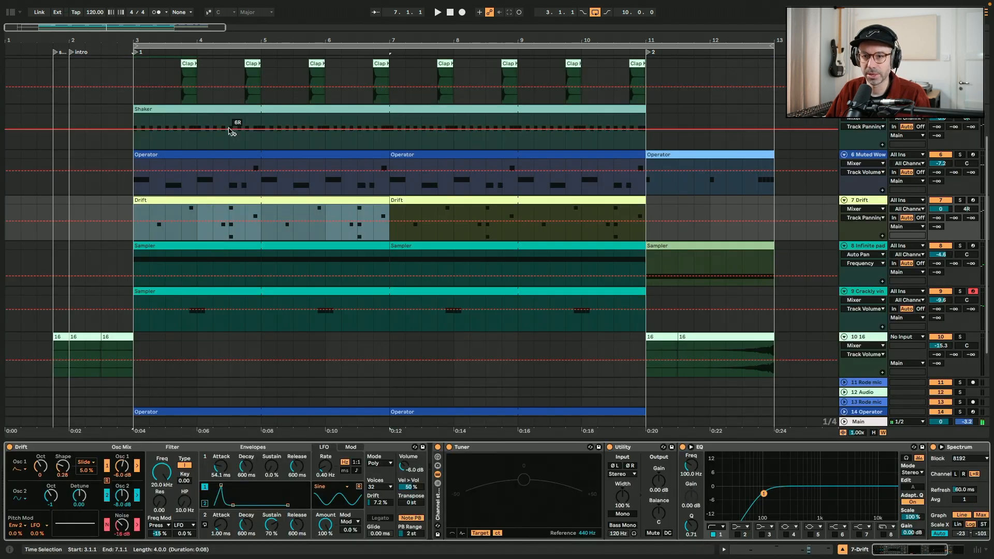
Play the first Drift clip soloed from 3.1.1, and release the solo.
click(238, 155)
click(235, 209)
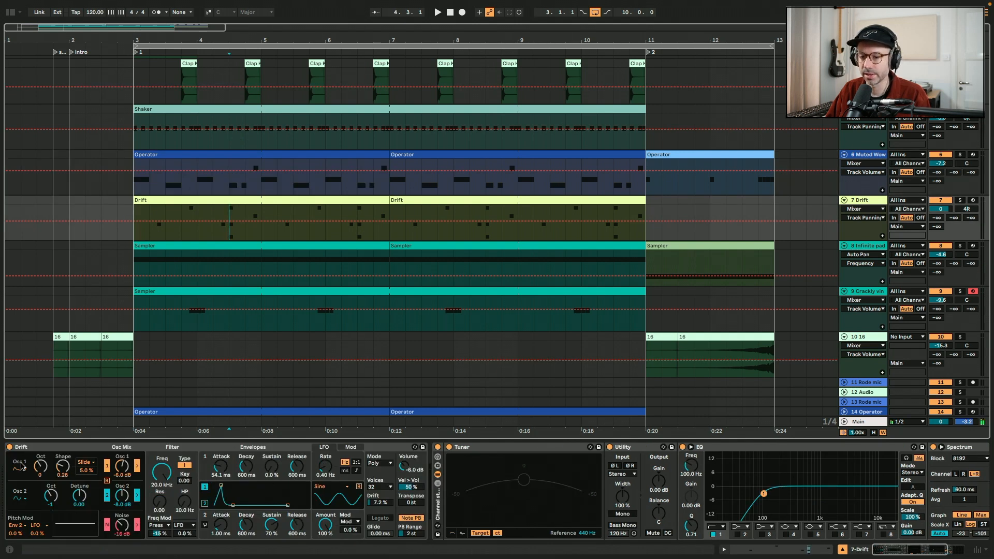
click(203, 200)
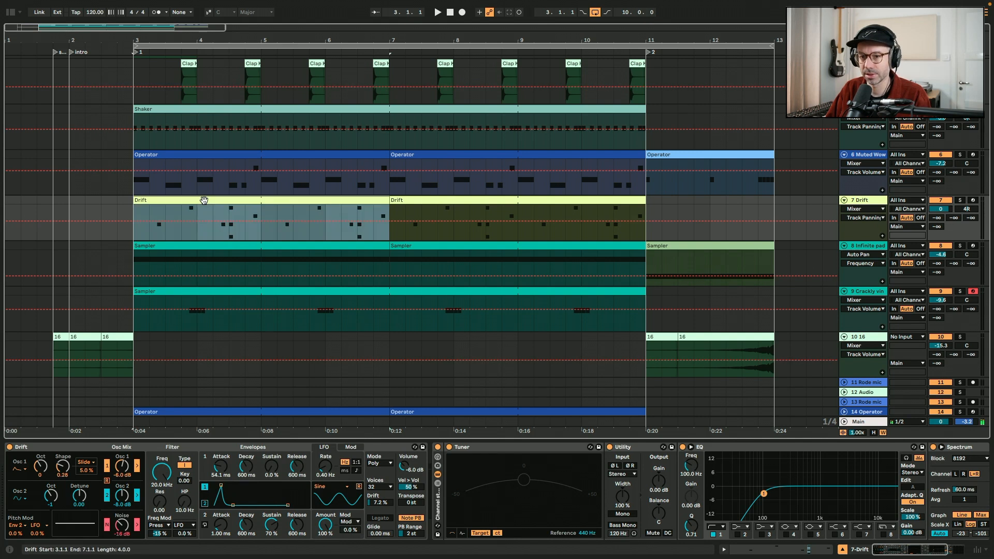
click(961, 201)
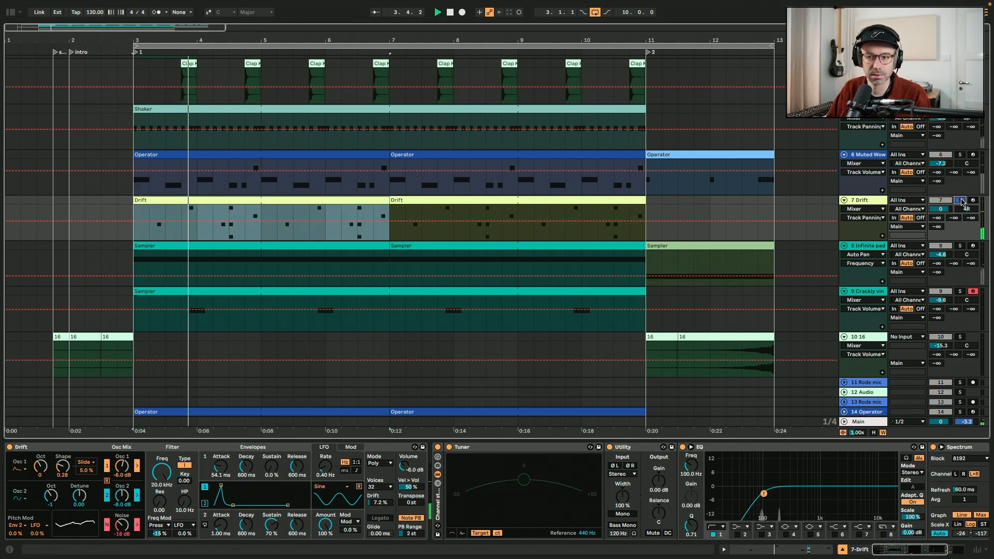
click(961, 200)
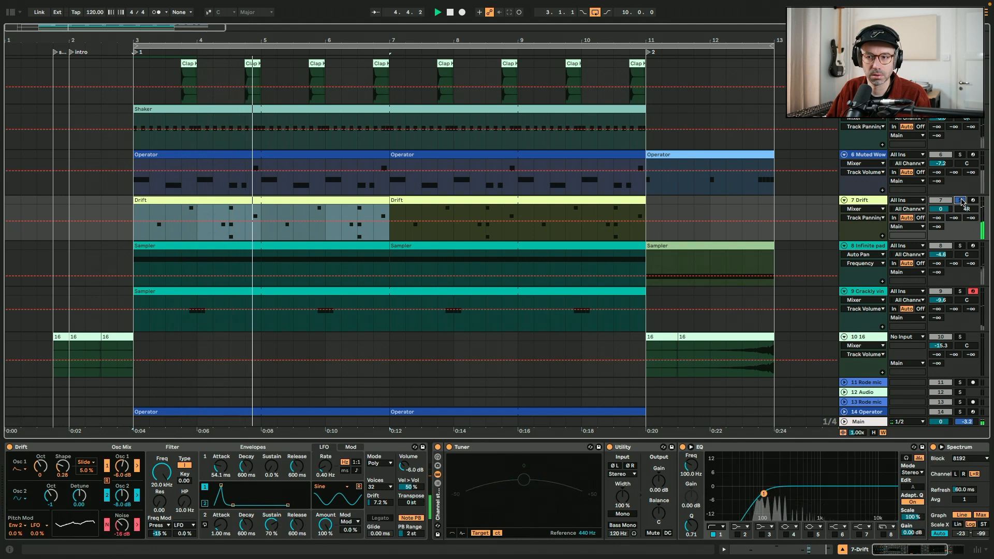
Inspect the Sampler and effects on the Crackly vinyl texture track, comparing it with the Infinite pad track.
click(269, 257)
click(242, 292)
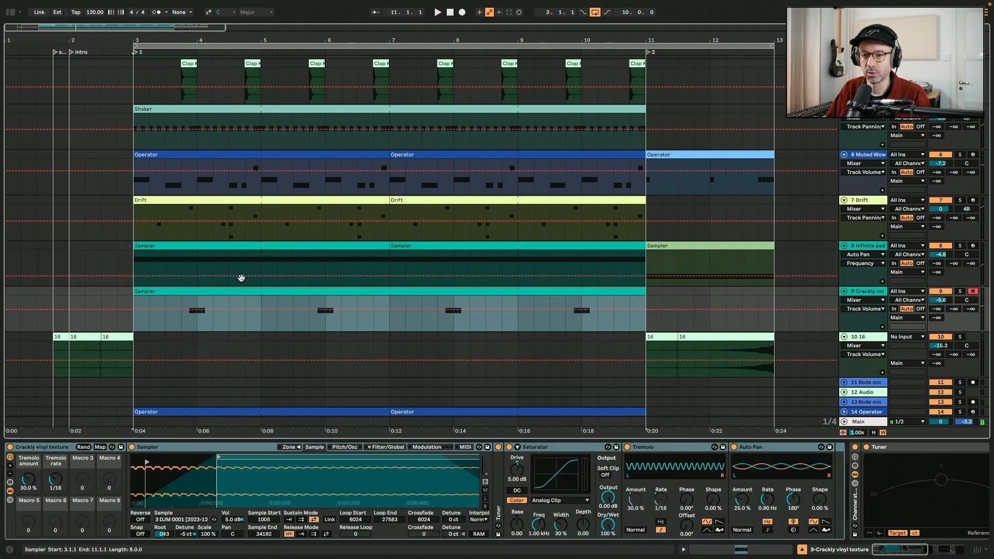
click(227, 246)
click(229, 293)
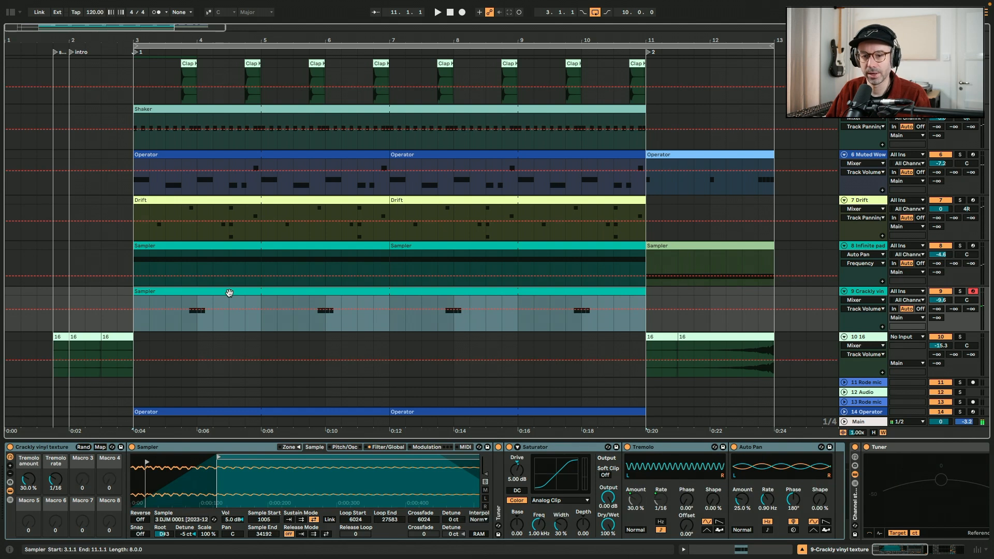
Show the Infinite pad track's devices and play its first clip soloed from 3.1.1, releasing the solo at the end.
click(280, 245)
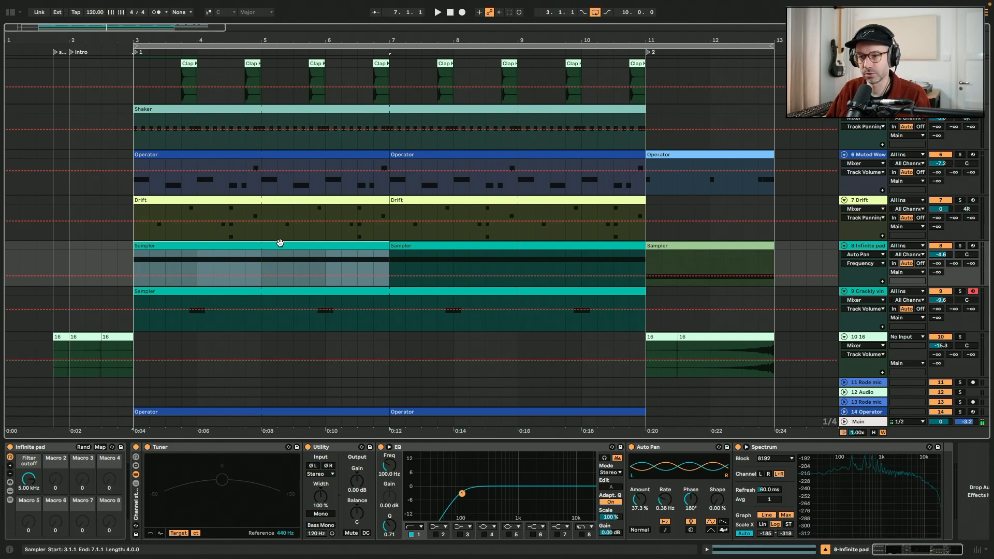
click(960, 246)
key(space)
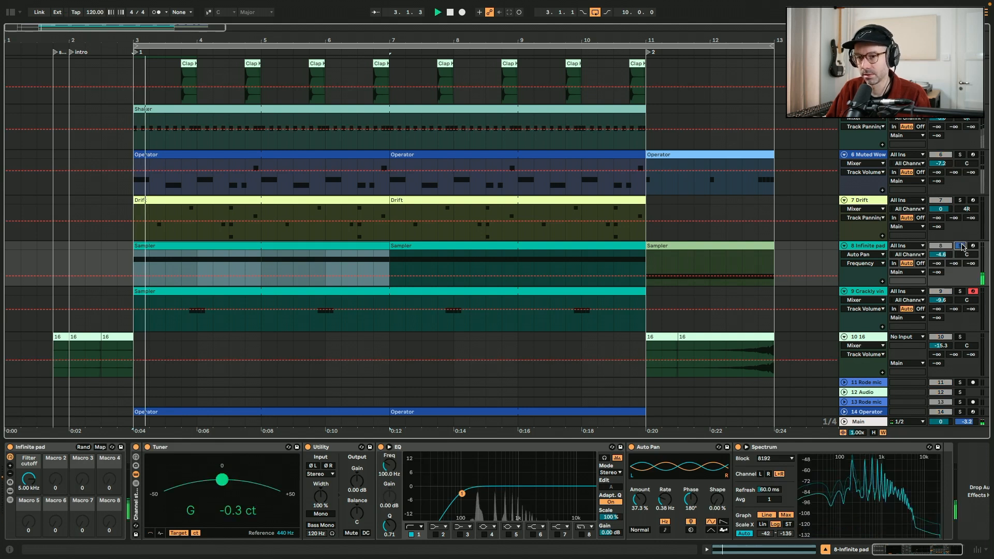
click(960, 246)
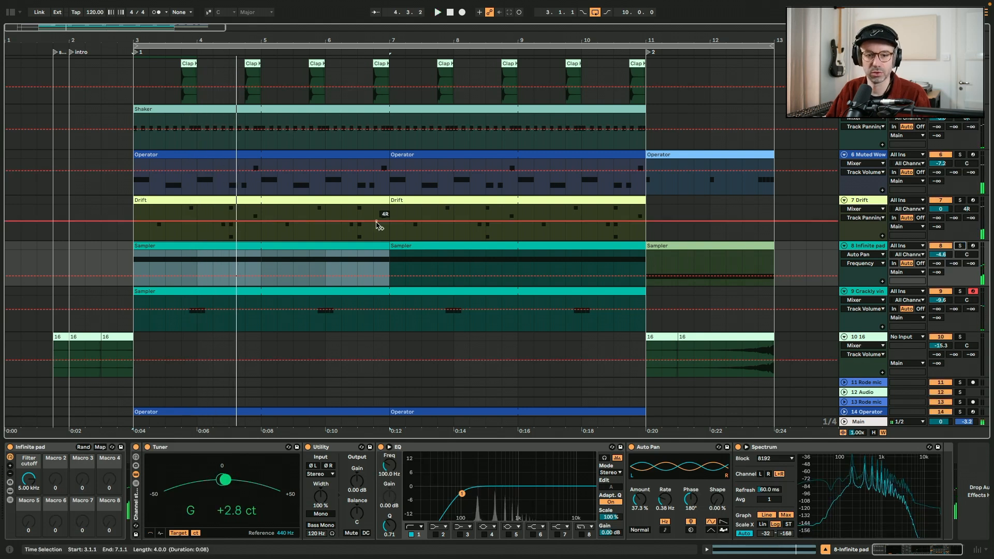
Inspect the sample settings of the first frozen drum clip at 11.1.1, and return to the full-height arrangement.
scroll(376, 223, down, 5)
scroll(376, 225, up, 10)
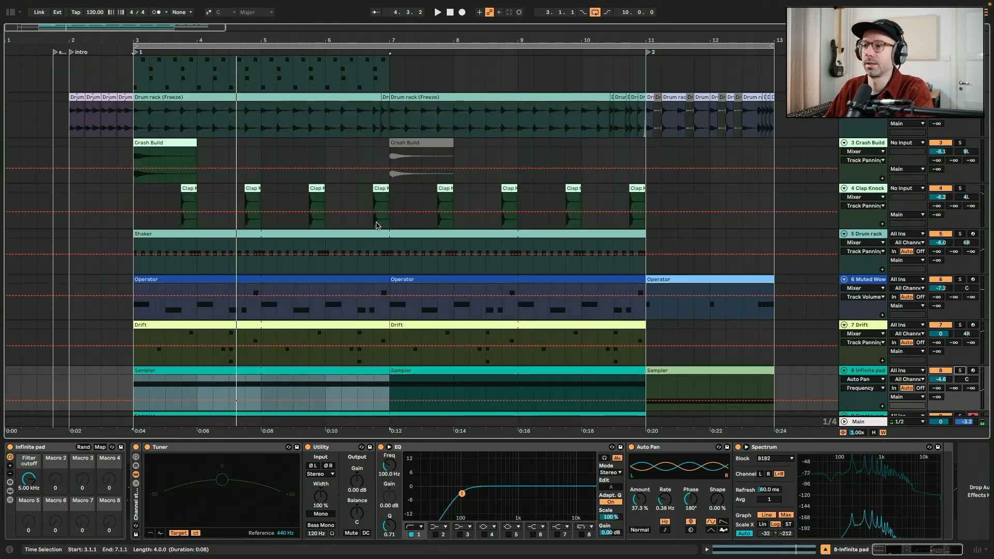
click(648, 70)
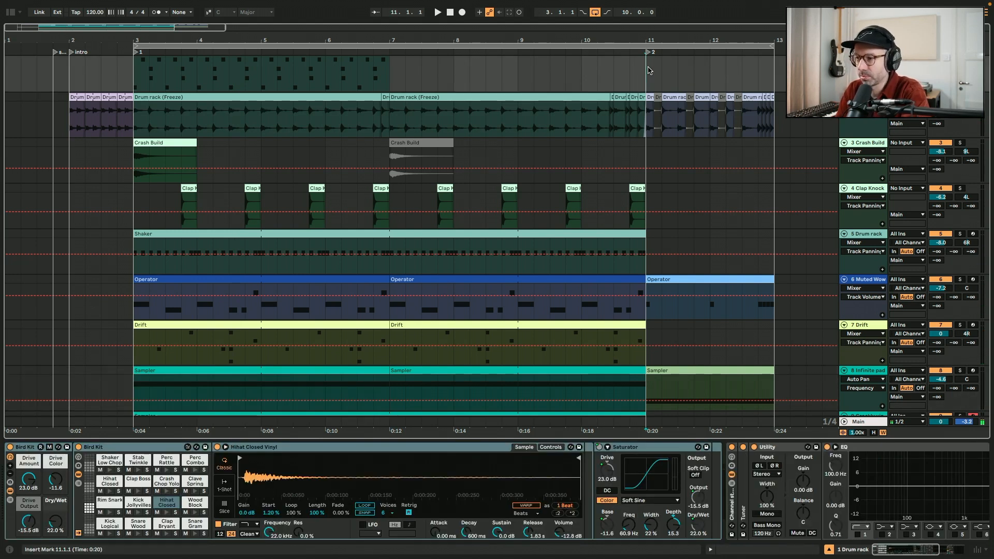
double_click(650, 98)
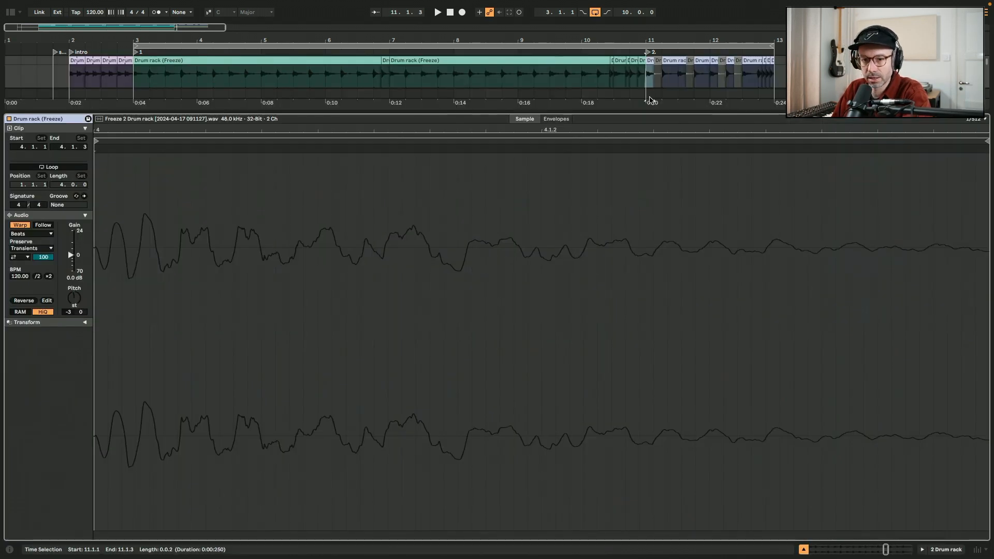
click(804, 550)
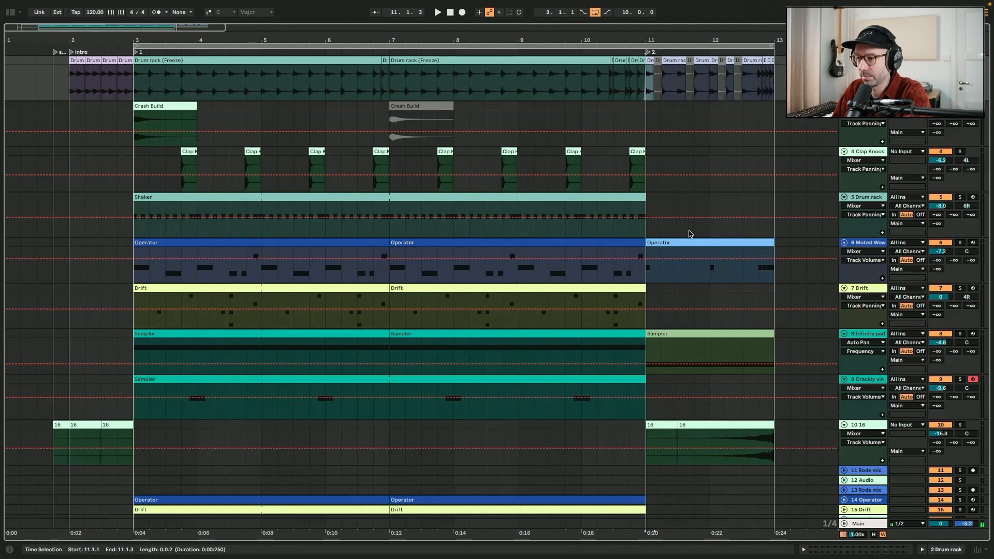
Select in turn the breakdown clips starting at 11.1.1 on the Muted Wow Bass, Infinite pad and 16 tracks.
scroll(688, 235, down, 4)
click(688, 163)
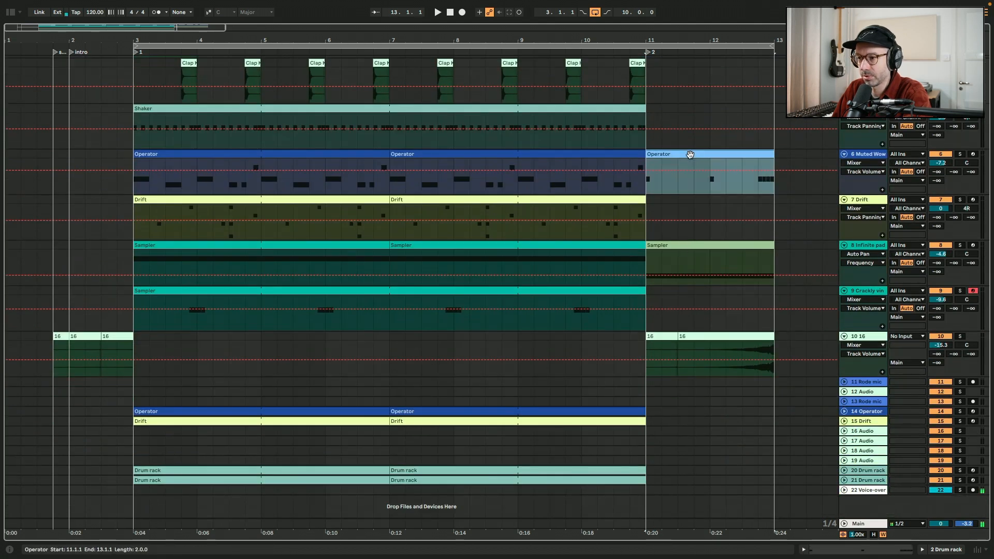
click(678, 247)
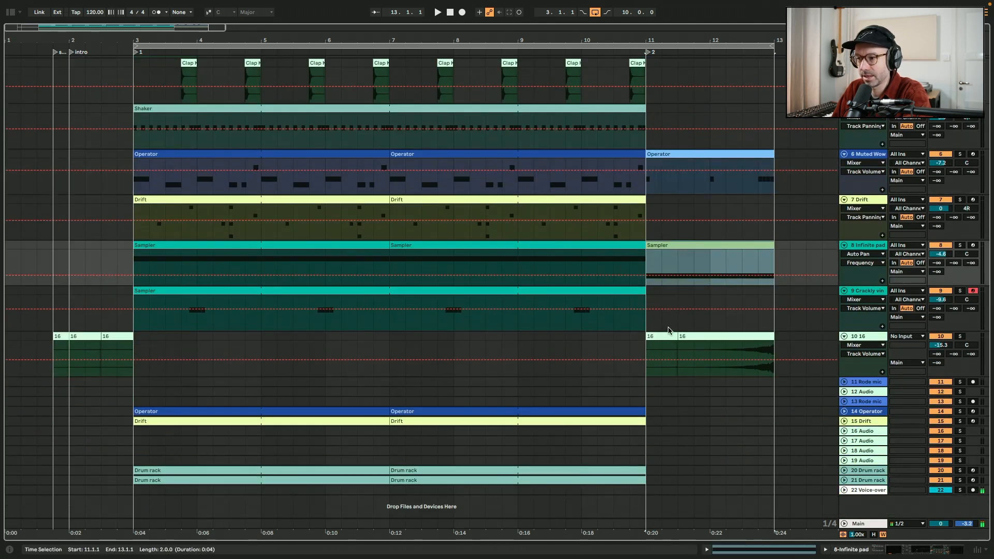
click(653, 337)
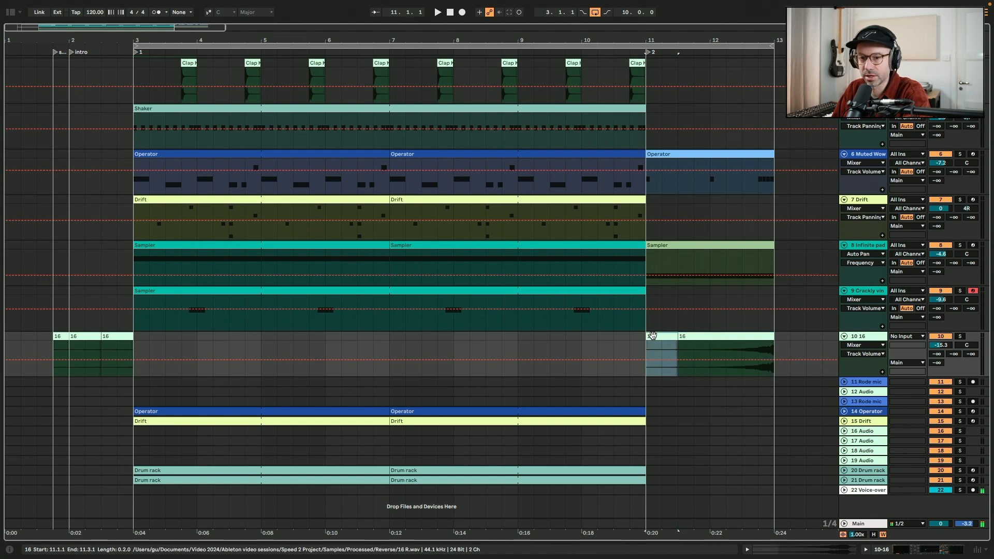
Play the breakdown section of the arrangement from 11.1.1.
scroll(579, 345, up, 3)
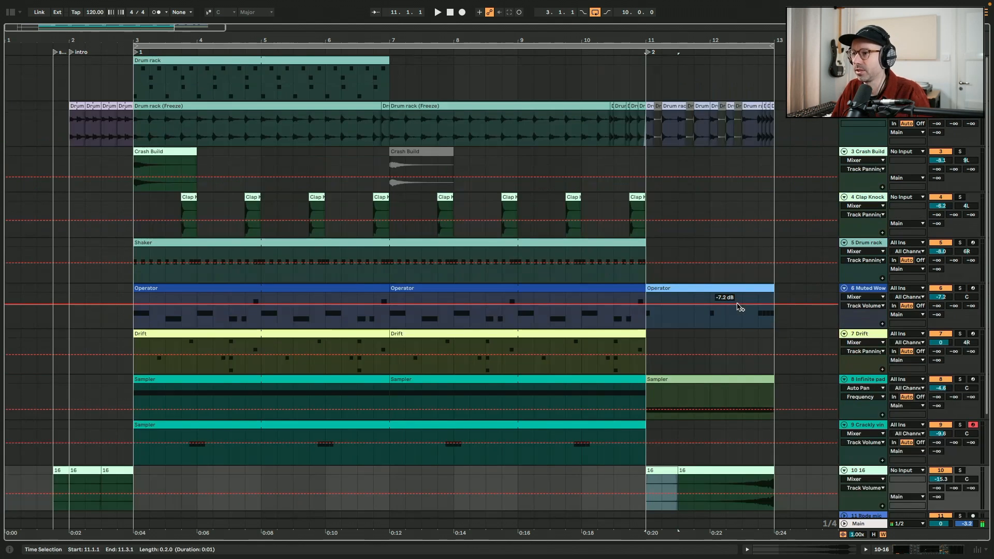
click(649, 162)
key(space)
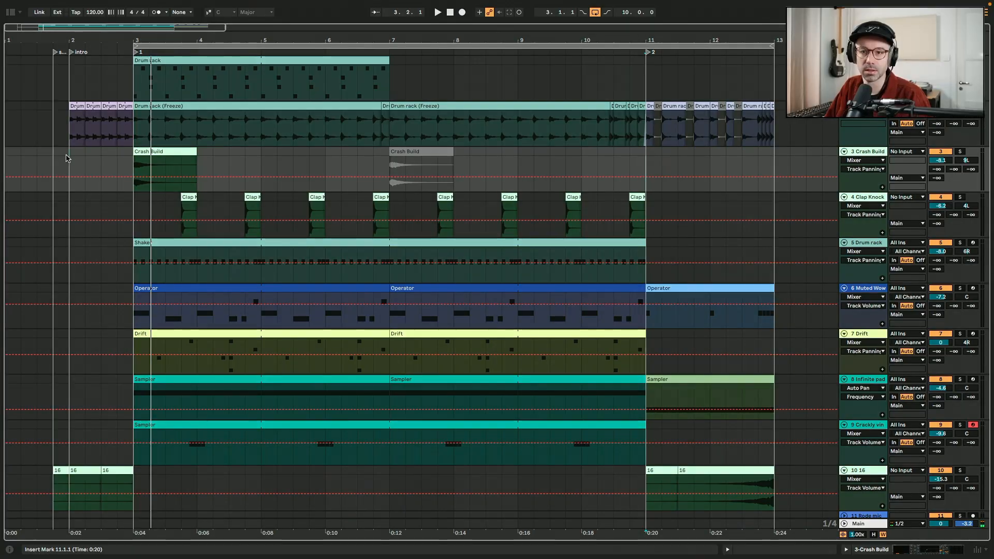
Play the start of the intro from 2.1.1 and stop playback.
click(76, 106)
key(space)
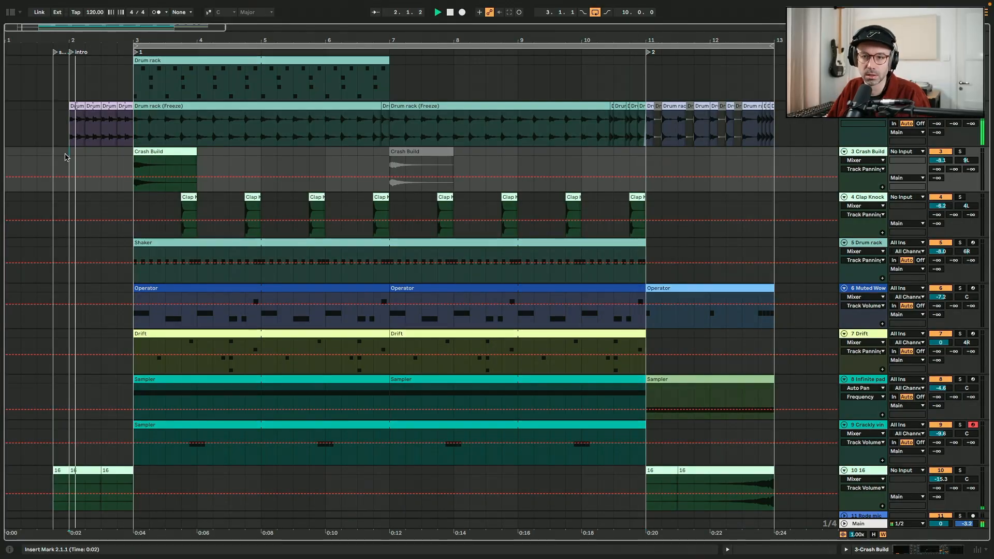
key(space)
Open the sample settings of the first frozen intro drum clip and compare its pitch with the following intro clips.
double_click(77, 106)
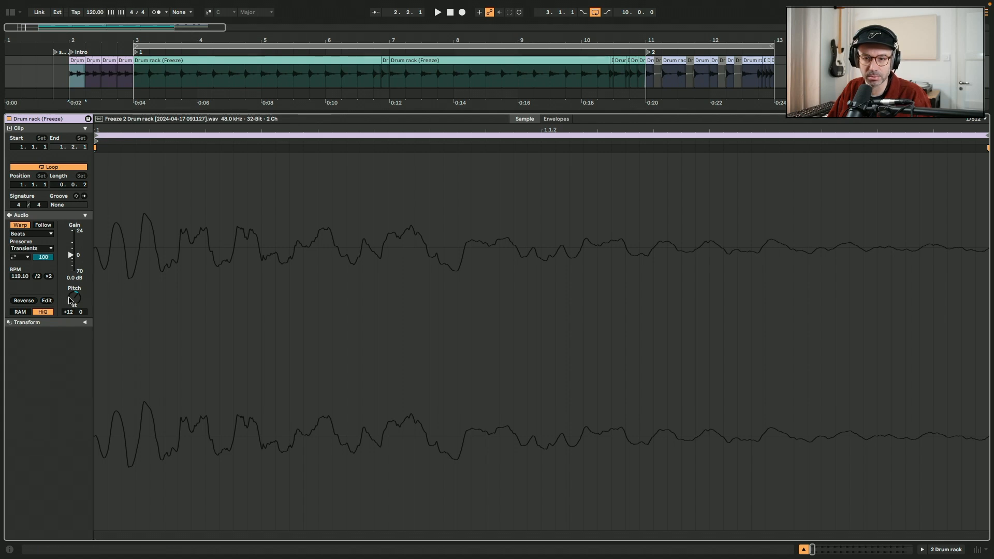
click(93, 61)
click(112, 60)
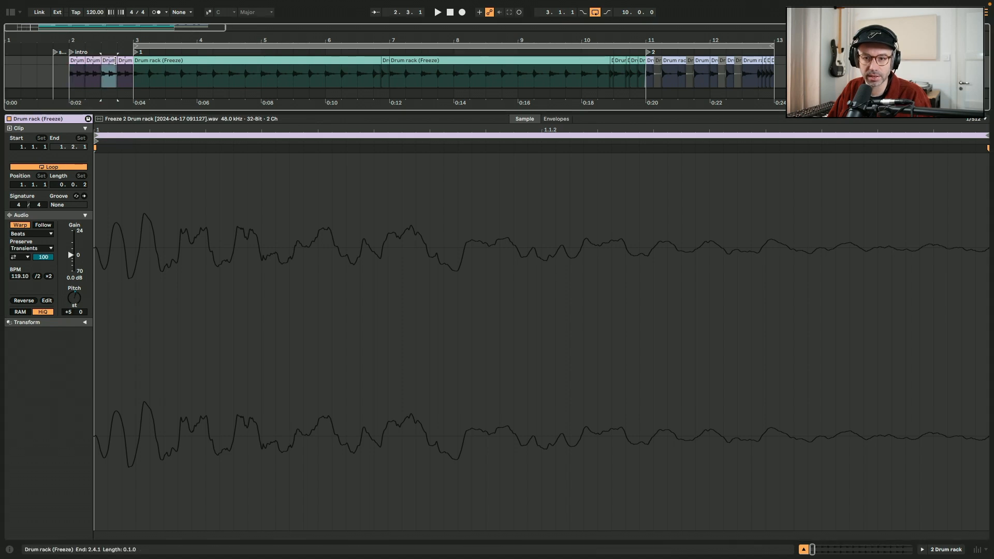
click(123, 60)
click(77, 60)
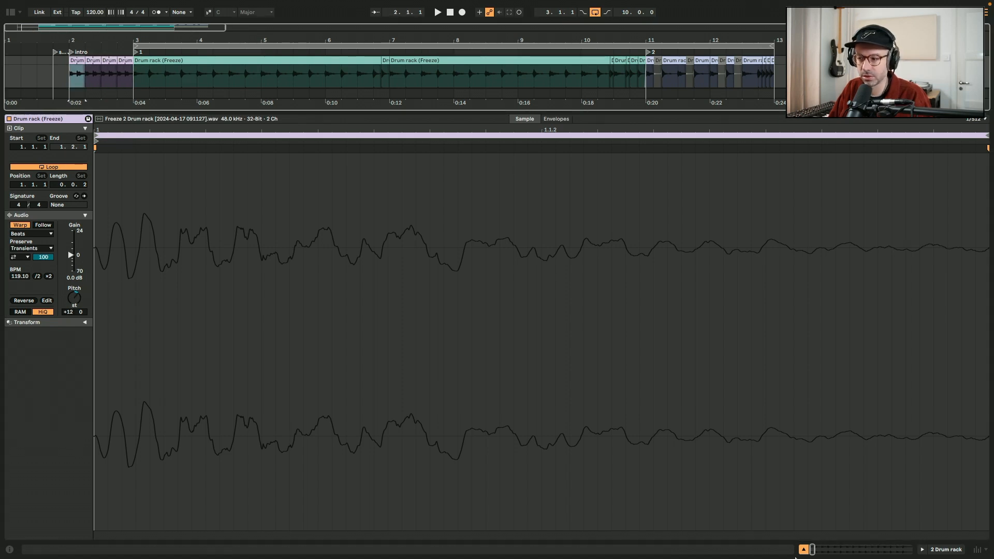
Play the intro drums from 2.1.1, stop playback, and return to the full-height arrangement without the device view.
drag(813, 552, 816, 552)
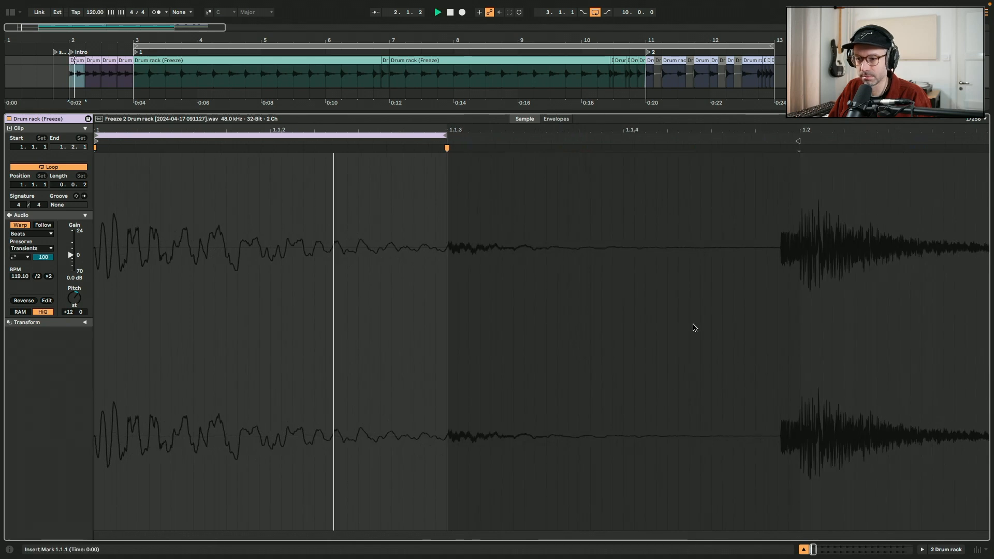
key(shift+Tab)
key(space)
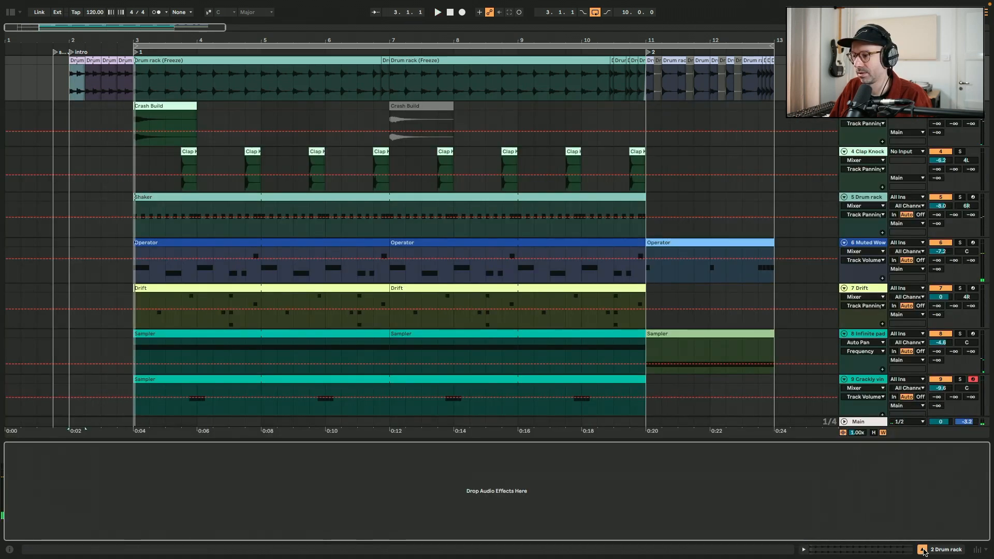
click(922, 550)
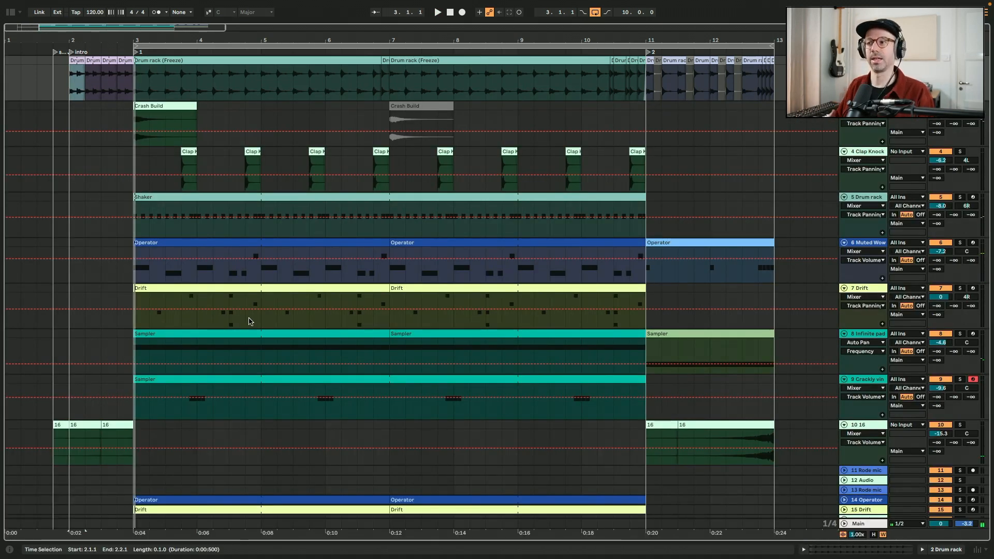